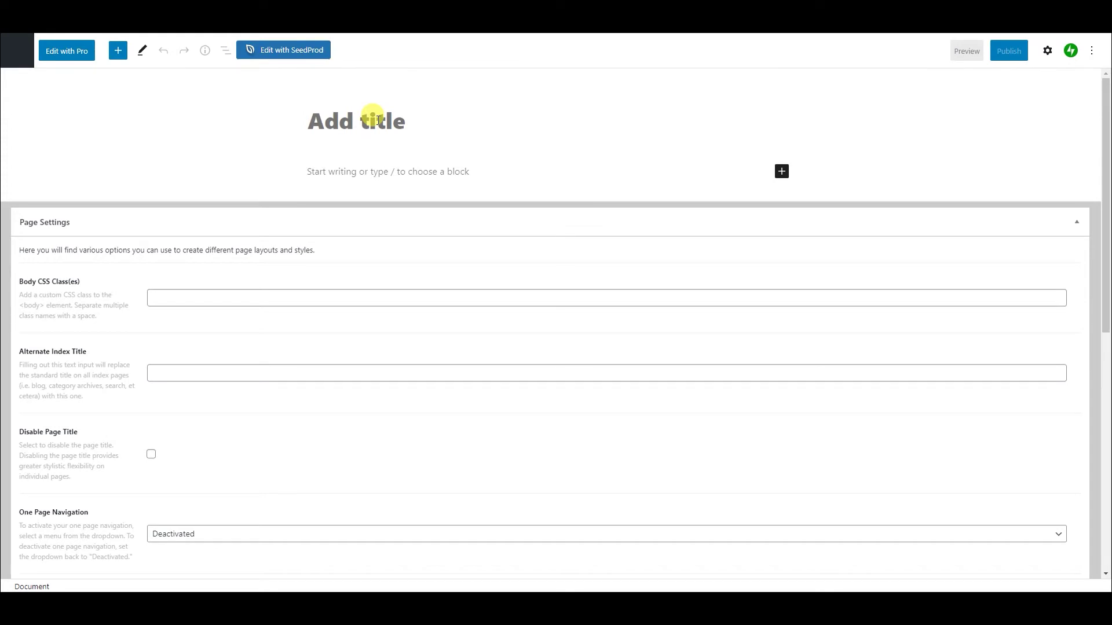
Title the new page "Links" and publish it.
text(Links)
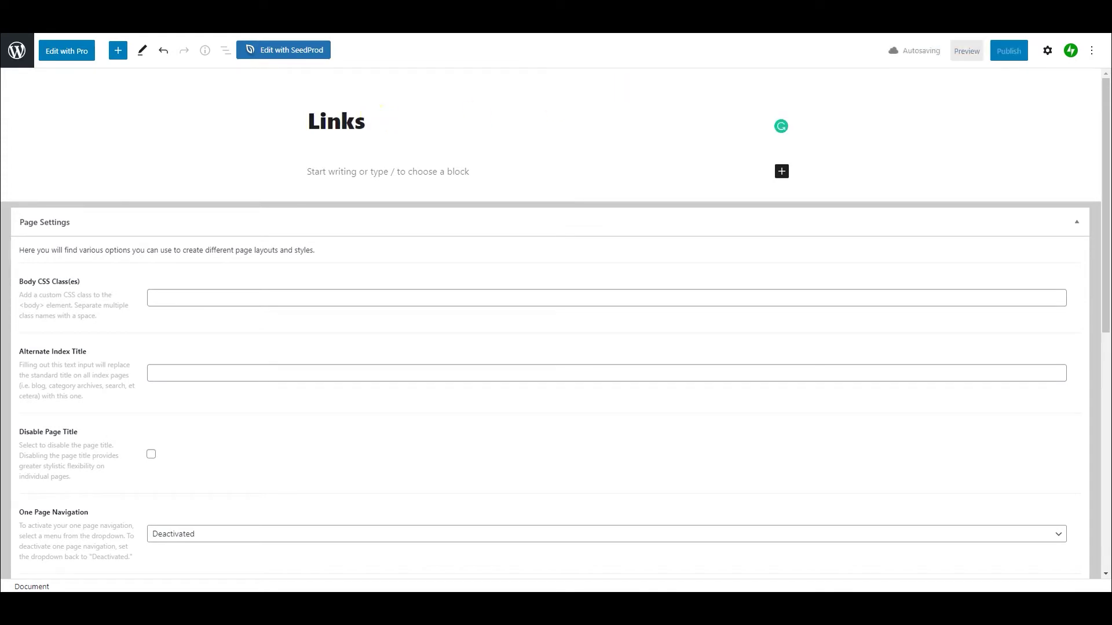
click(1006, 52)
click(985, 52)
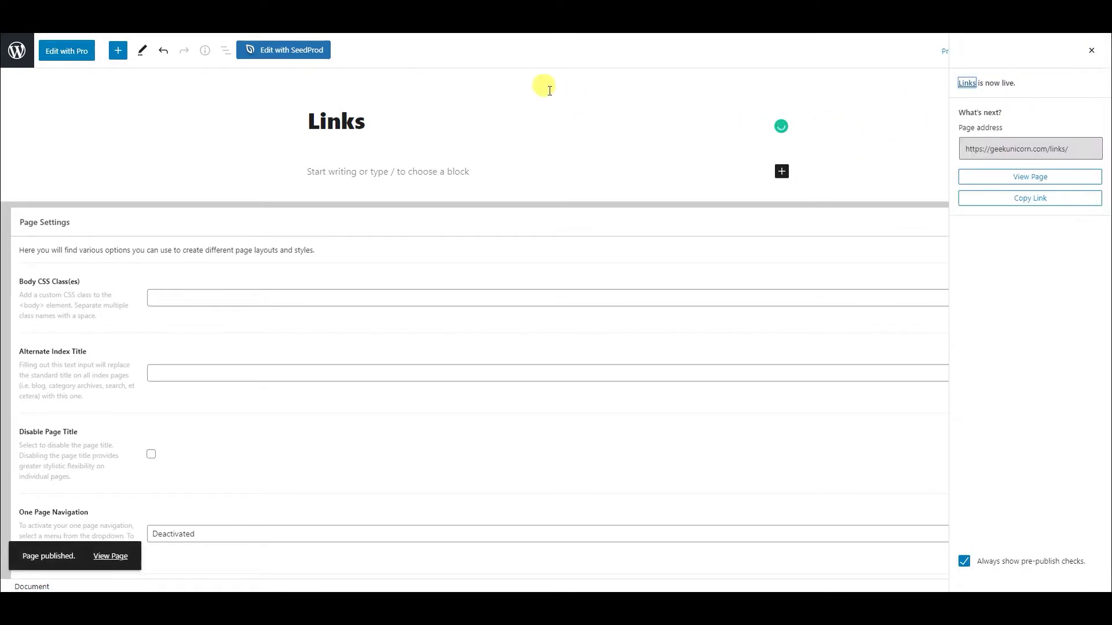
Open the page in the Pro editor and set its page template to "Blank - No Container | No Header, No Footer".
click(74, 51)
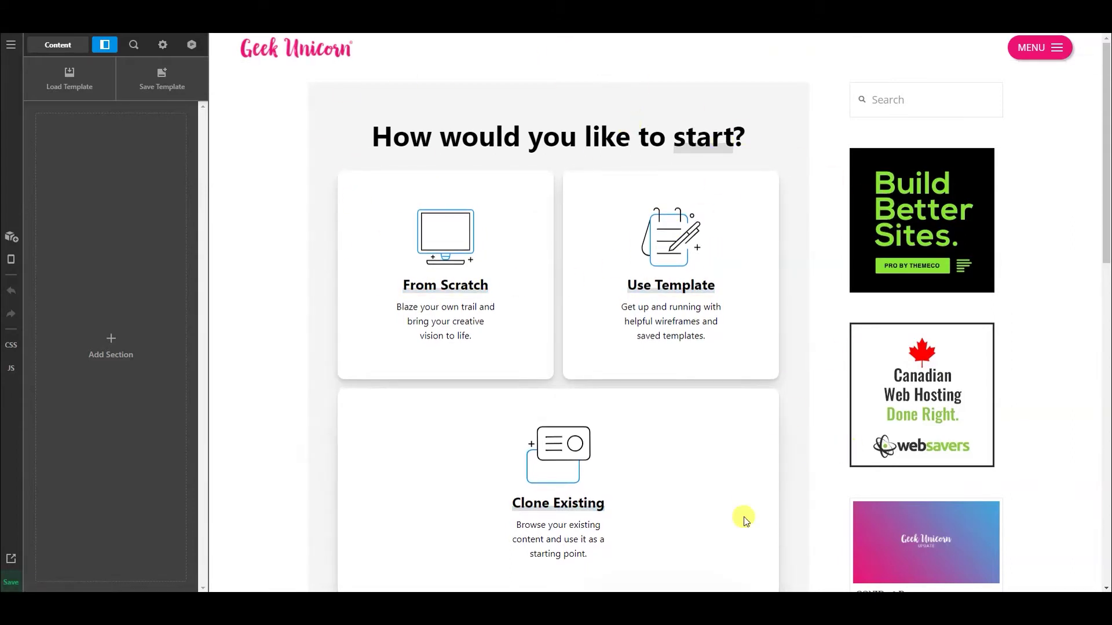
click(165, 46)
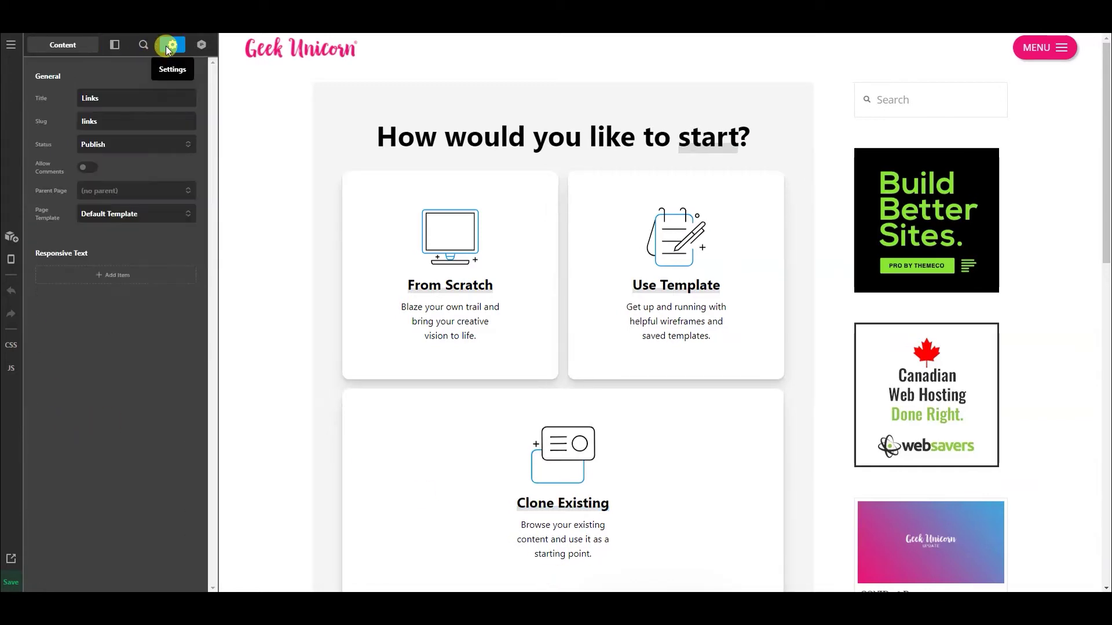
click(160, 215)
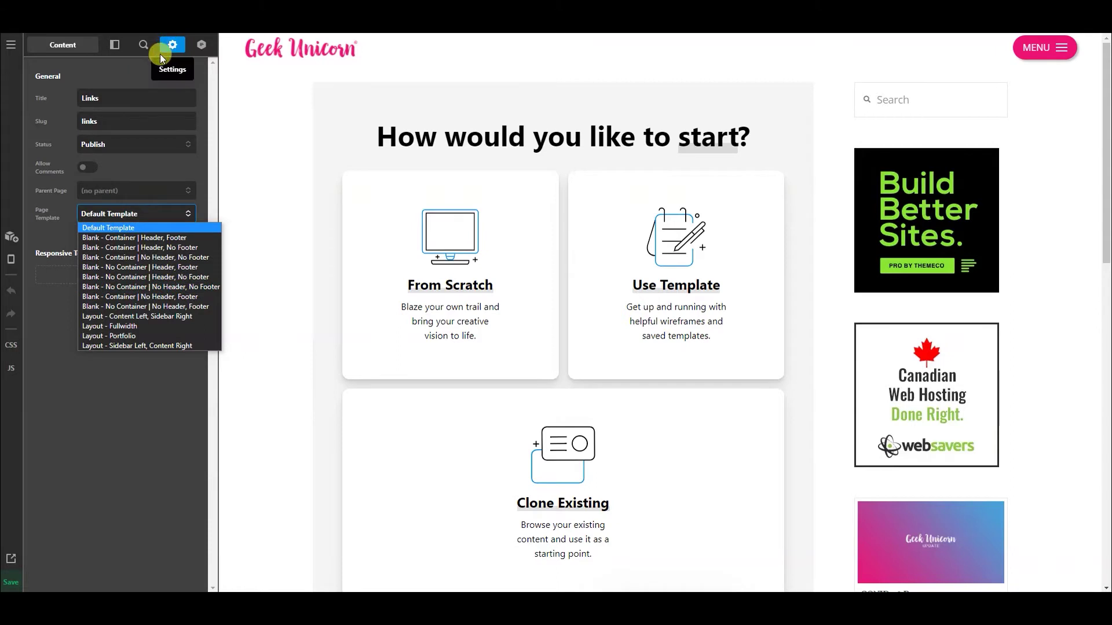
click(128, 288)
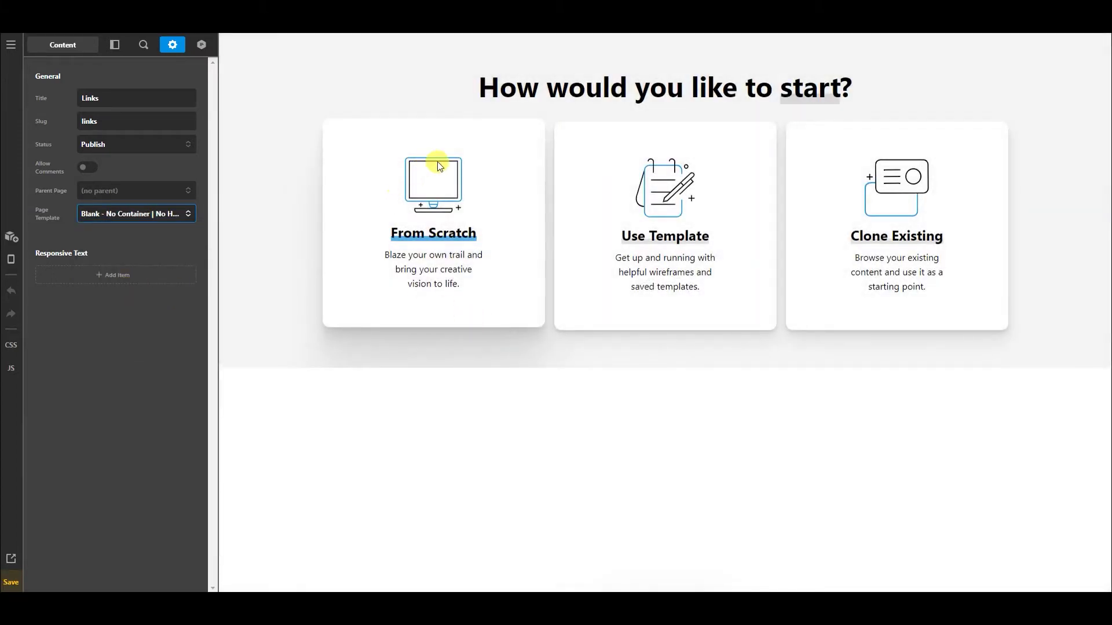
Start the page from scratch and give the first section a single-column layout.
click(443, 239)
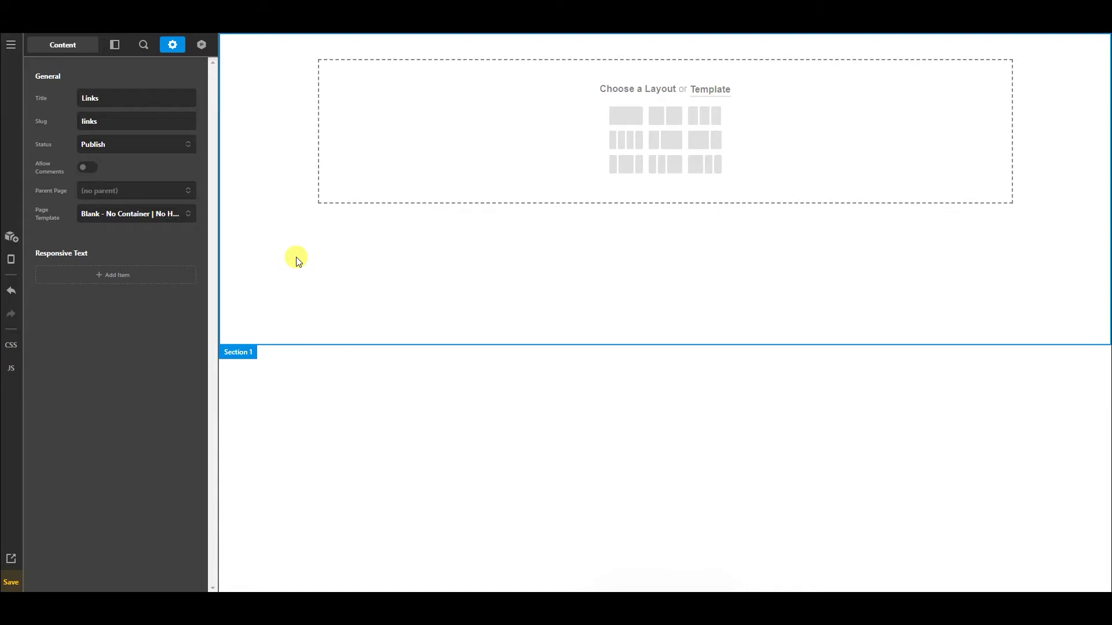
click(626, 115)
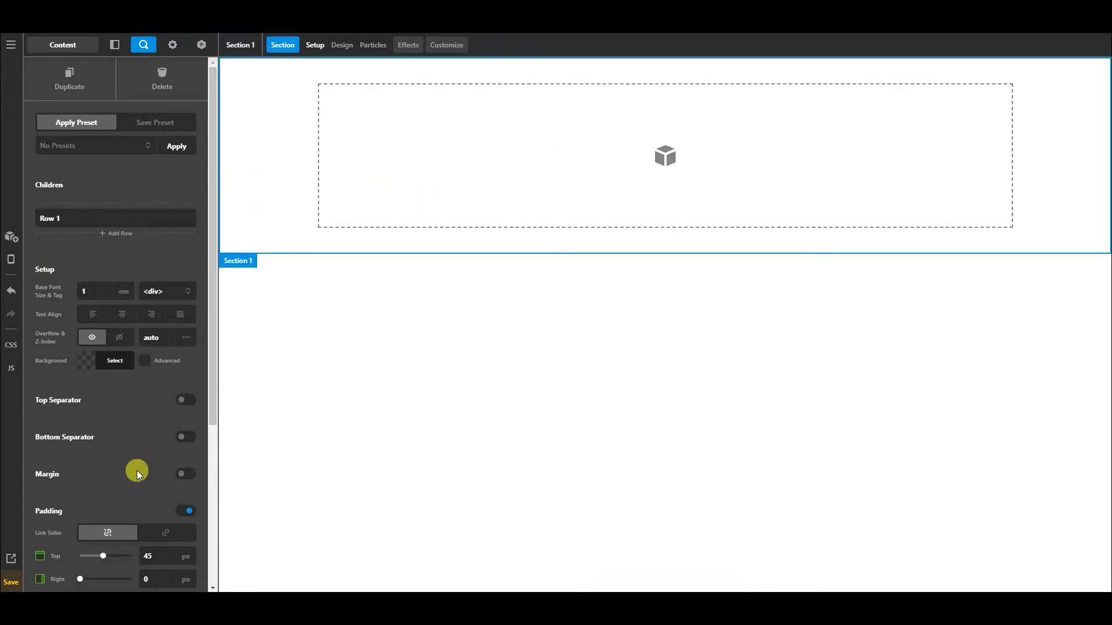
Switch the section's padding unit to em and set the linked padding on all four sides to 0.
scroll(152, 451, down, 4)
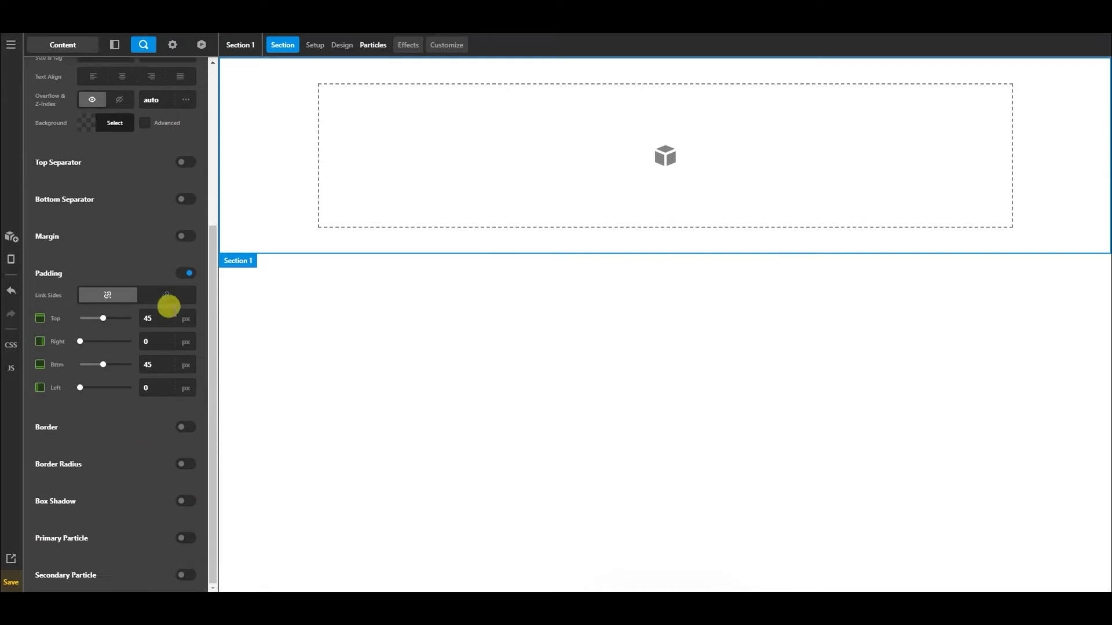
click(166, 295)
click(183, 320)
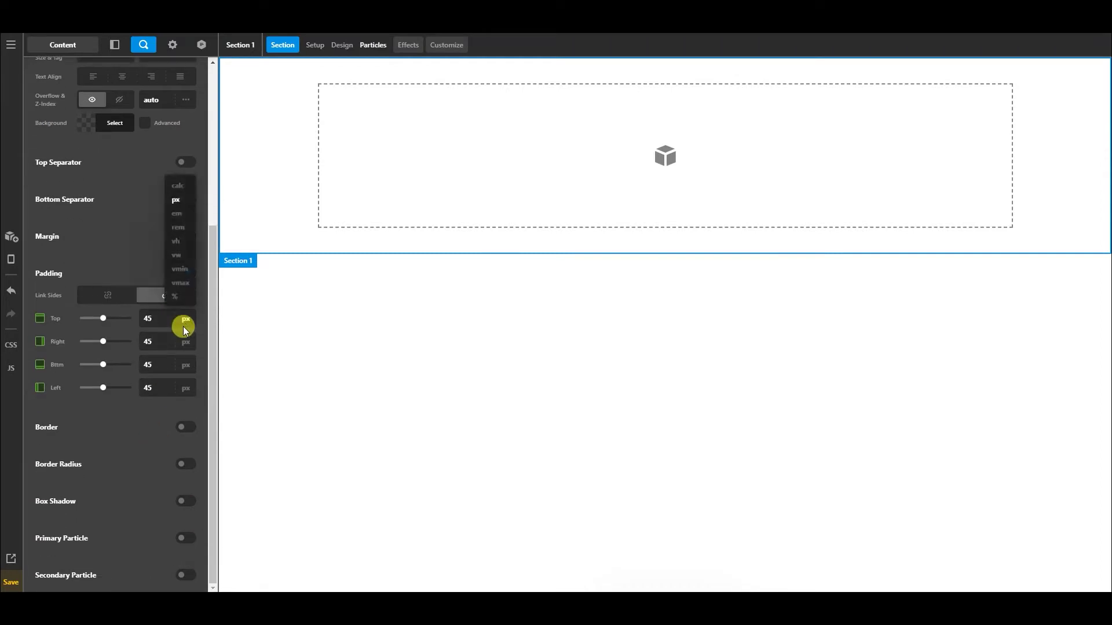
click(177, 216)
click(110, 295)
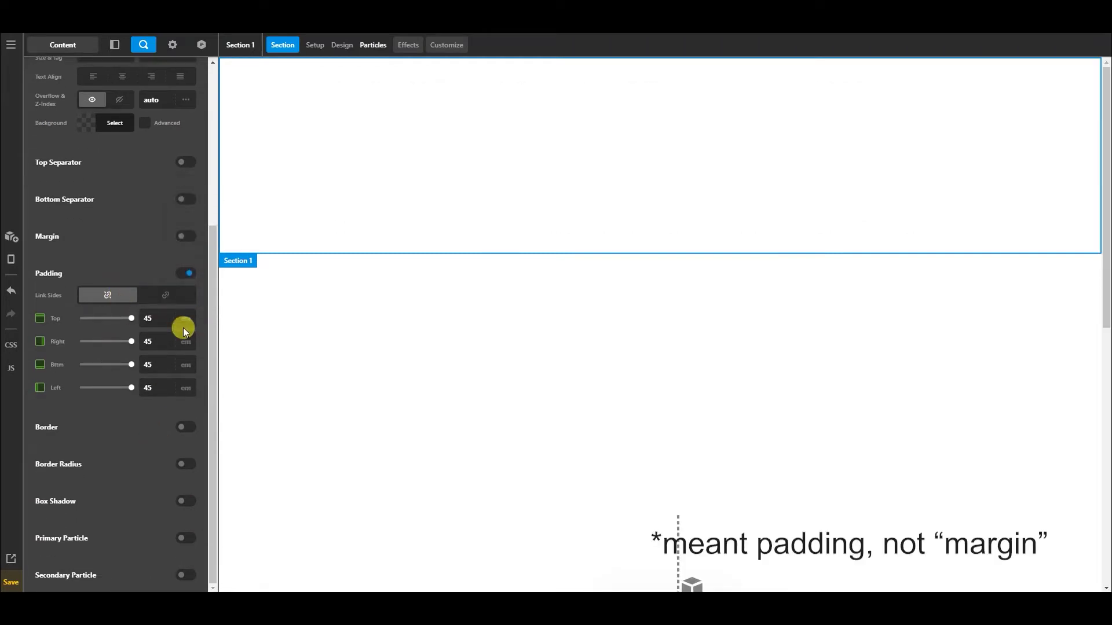
click(171, 294)
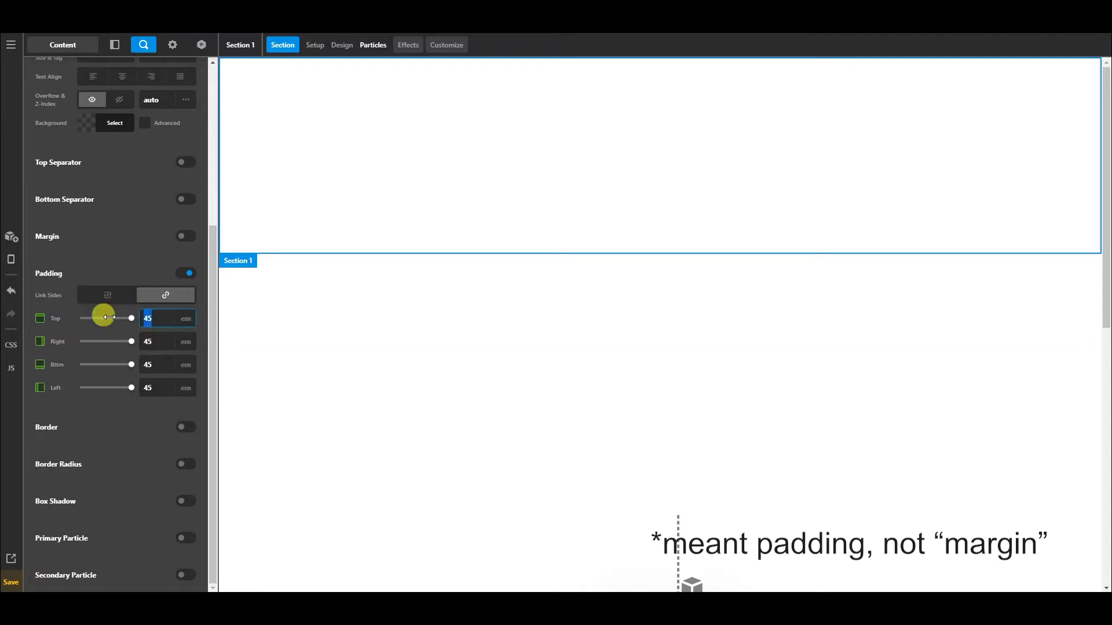
drag(109, 317, 83, 318)
Unlink the section's padding sides and set the top and bottom padding to 4 em.
click(107, 295)
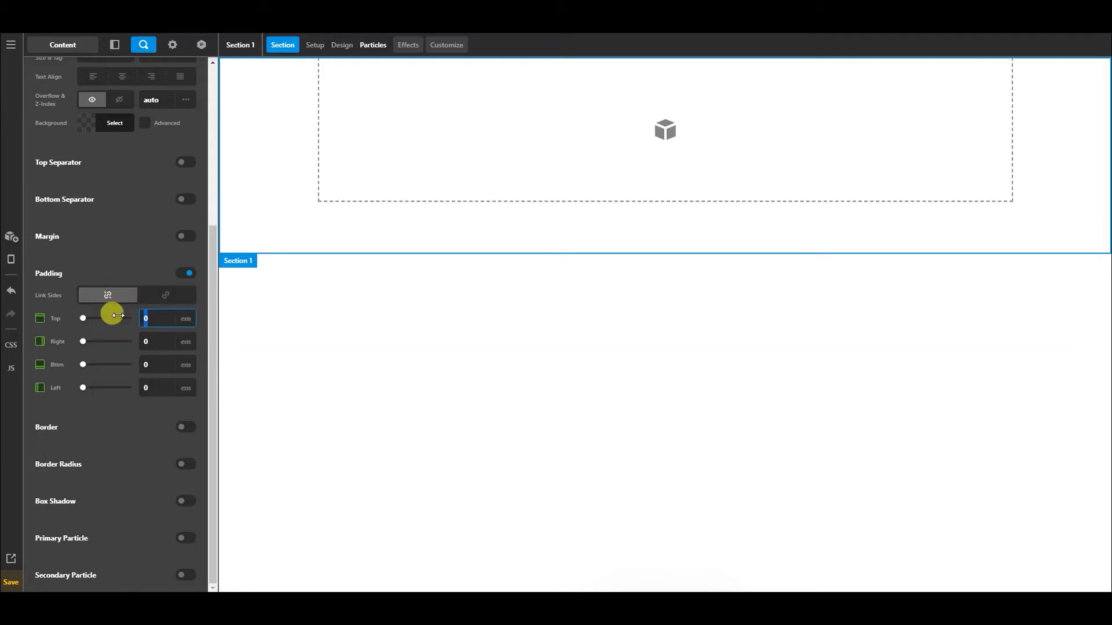
text(4)
drag(159, 363, 119, 363)
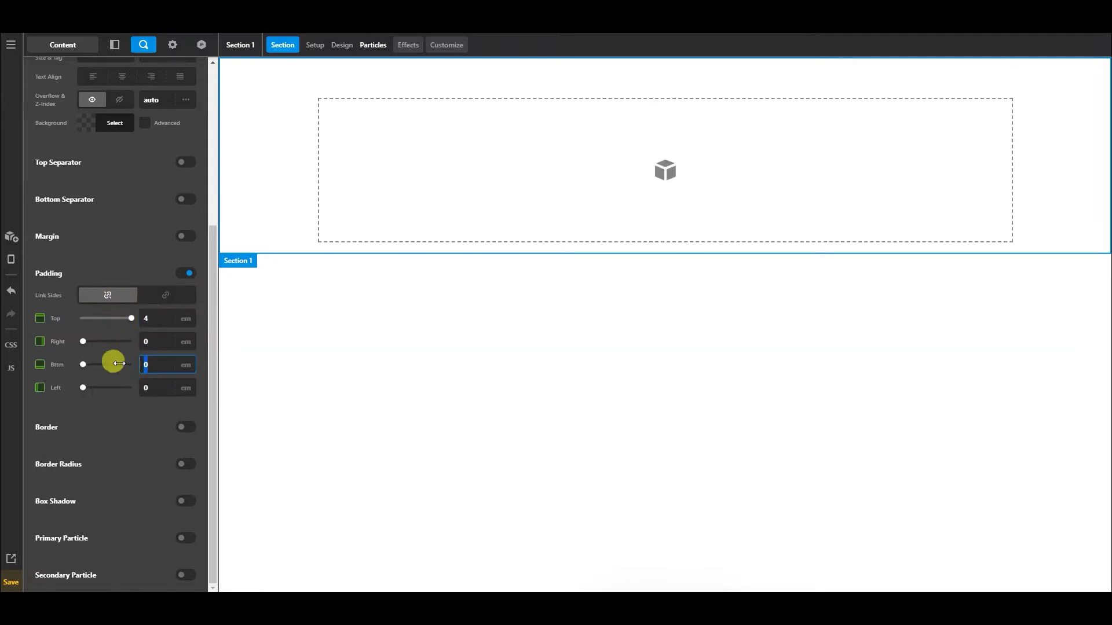
text(4)
click(117, 251)
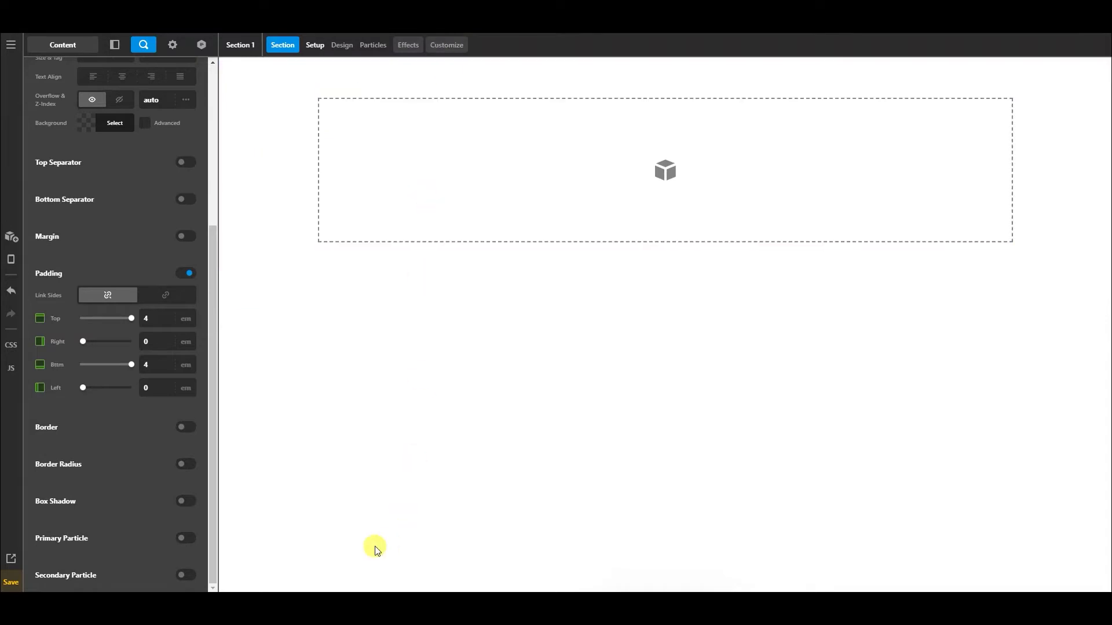
Try pink #ed1272 as the section's background color and reset it to transparent.
click(443, 48)
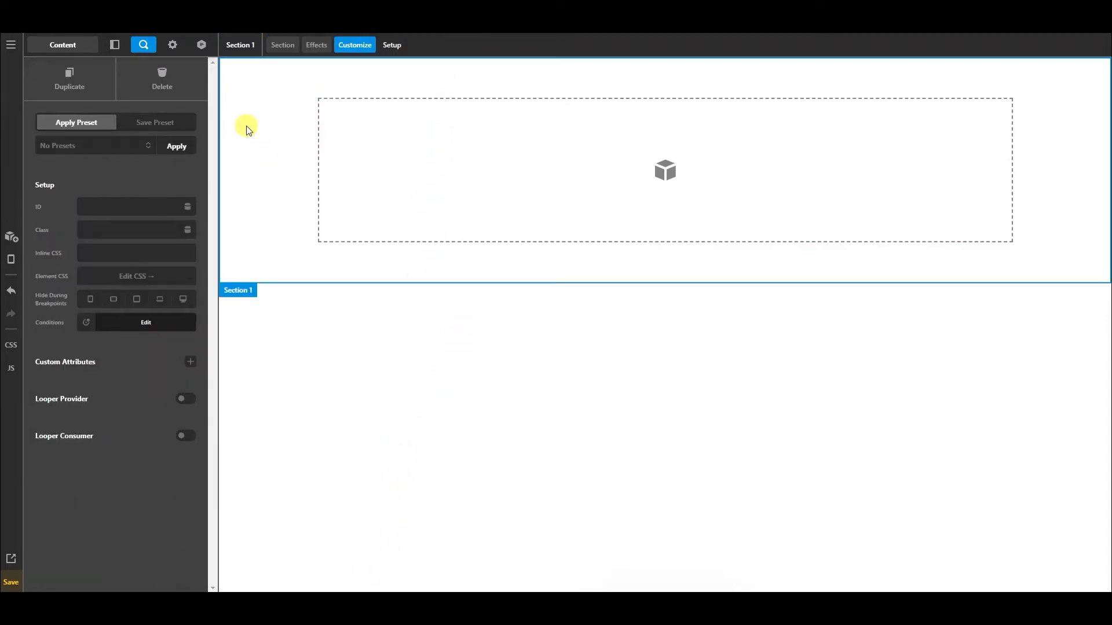
click(276, 176)
click(118, 375)
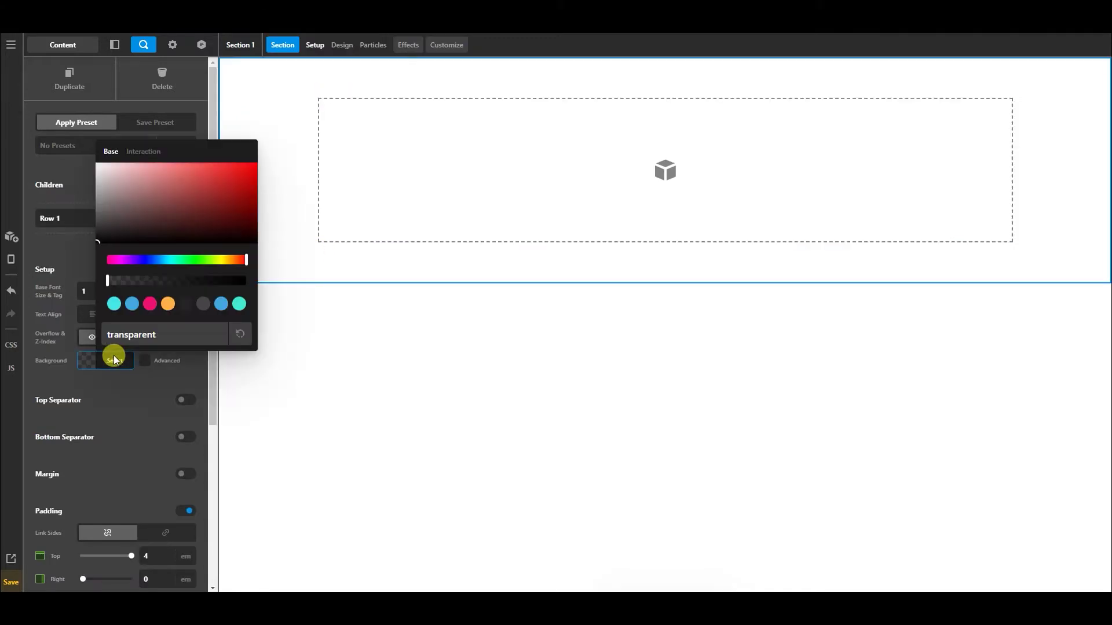
click(155, 305)
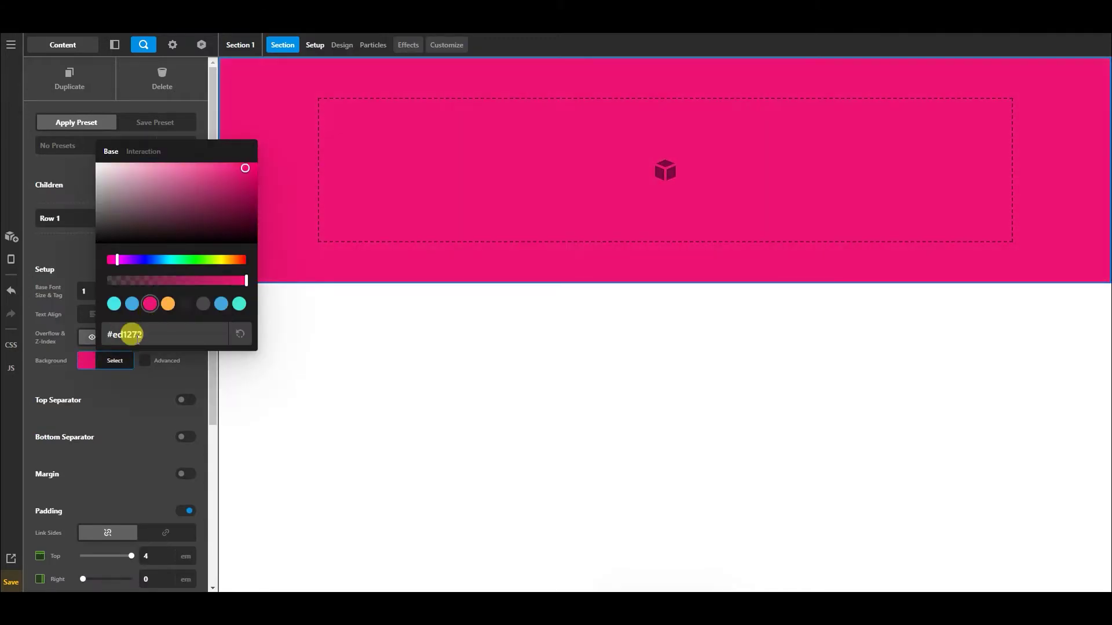
click(238, 336)
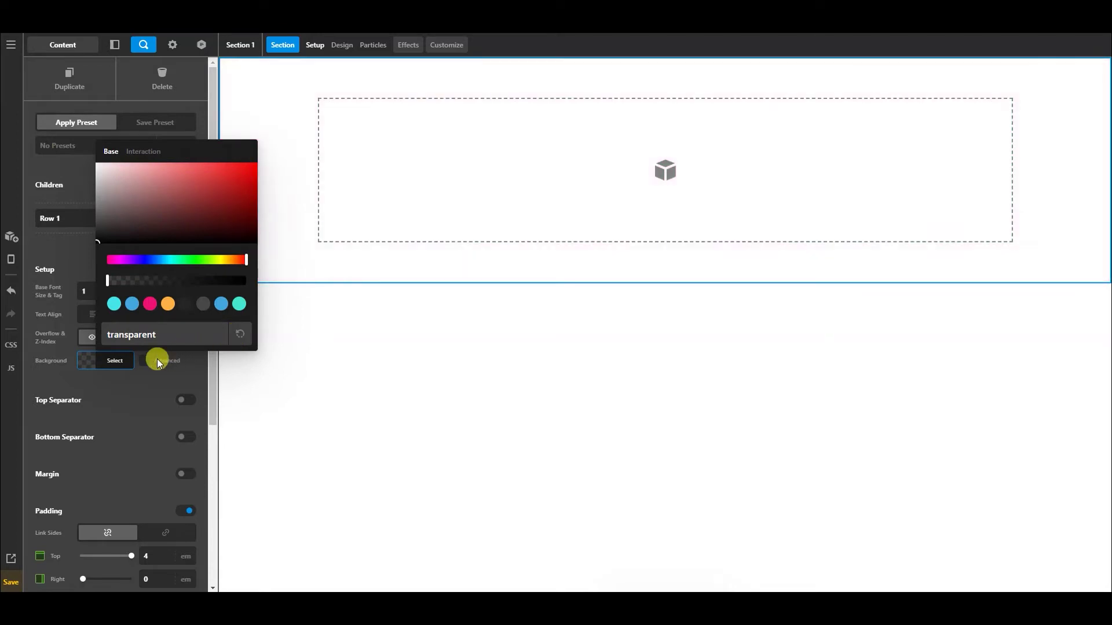
Enable the section's advanced background and set the lower layer type to Background Image.
click(144, 360)
click(128, 420)
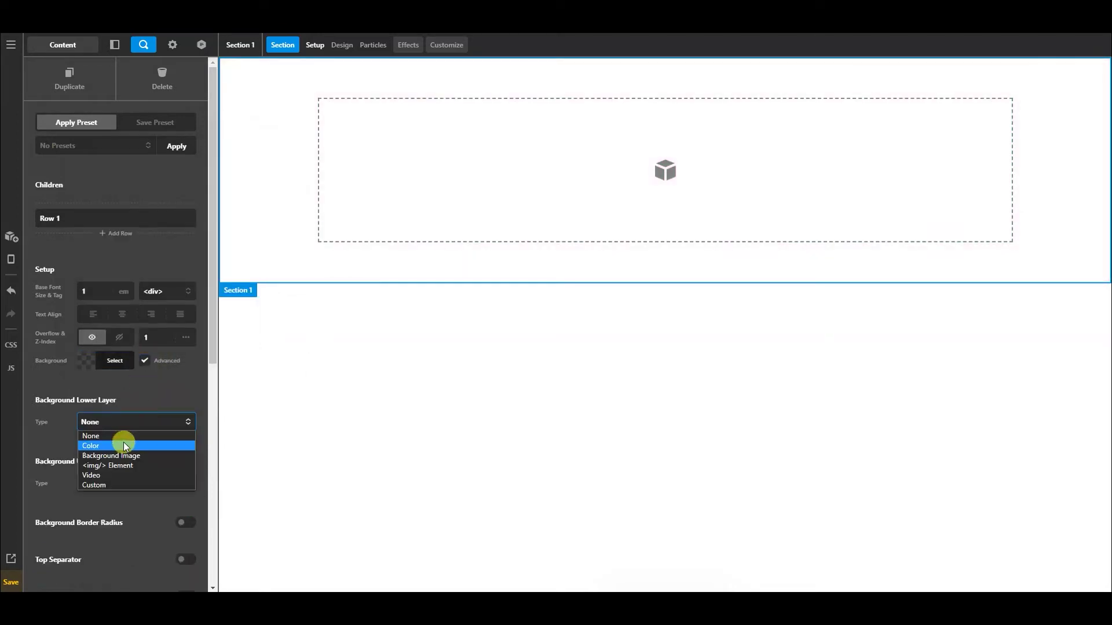
click(123, 451)
Try wunderstock-women-001.jpg as the section's lower-layer background, removing the image and disabling the advanced background.
click(134, 458)
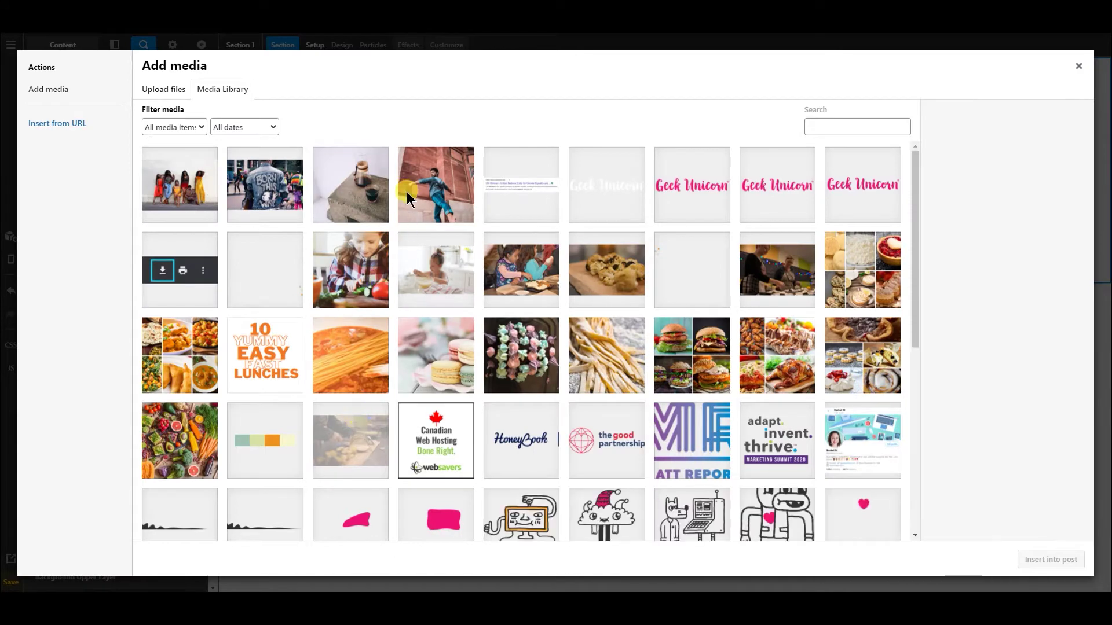
click(191, 194)
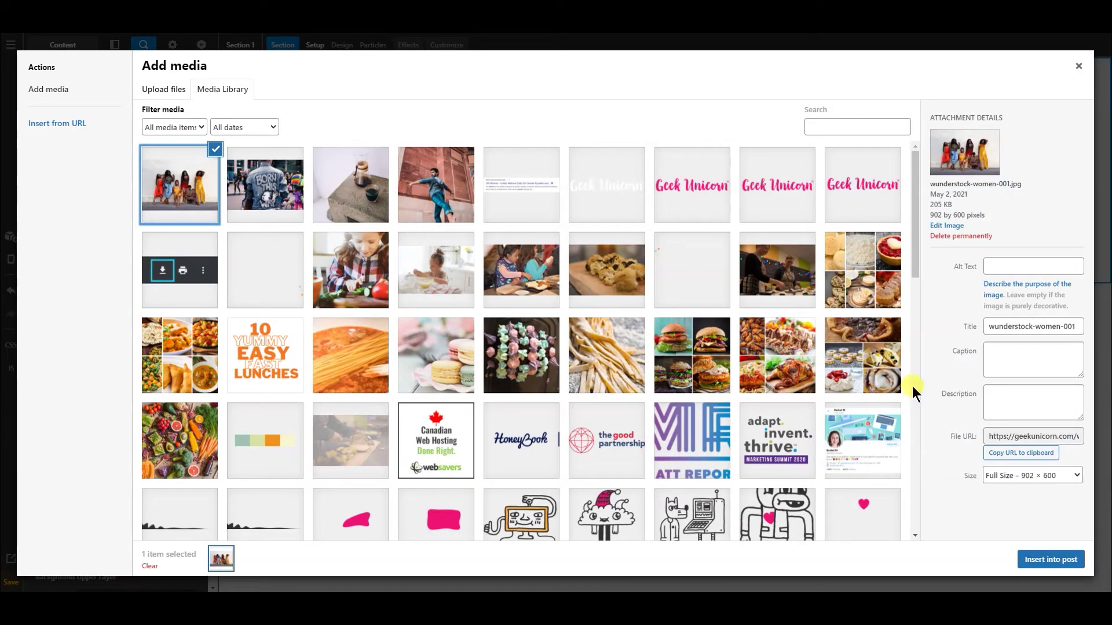
click(1061, 559)
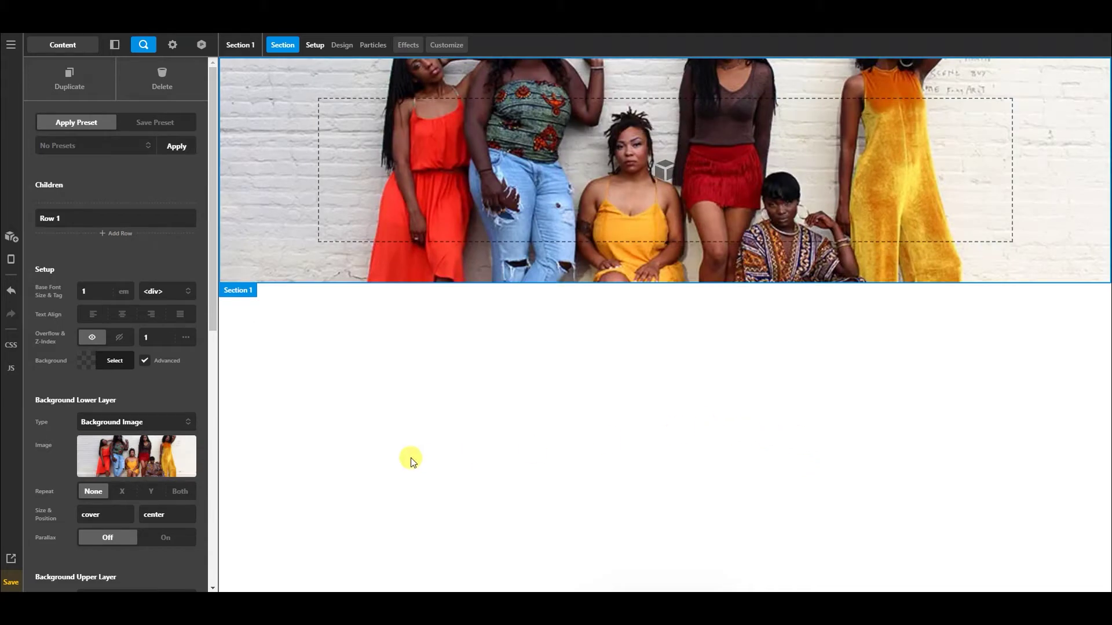
click(134, 452)
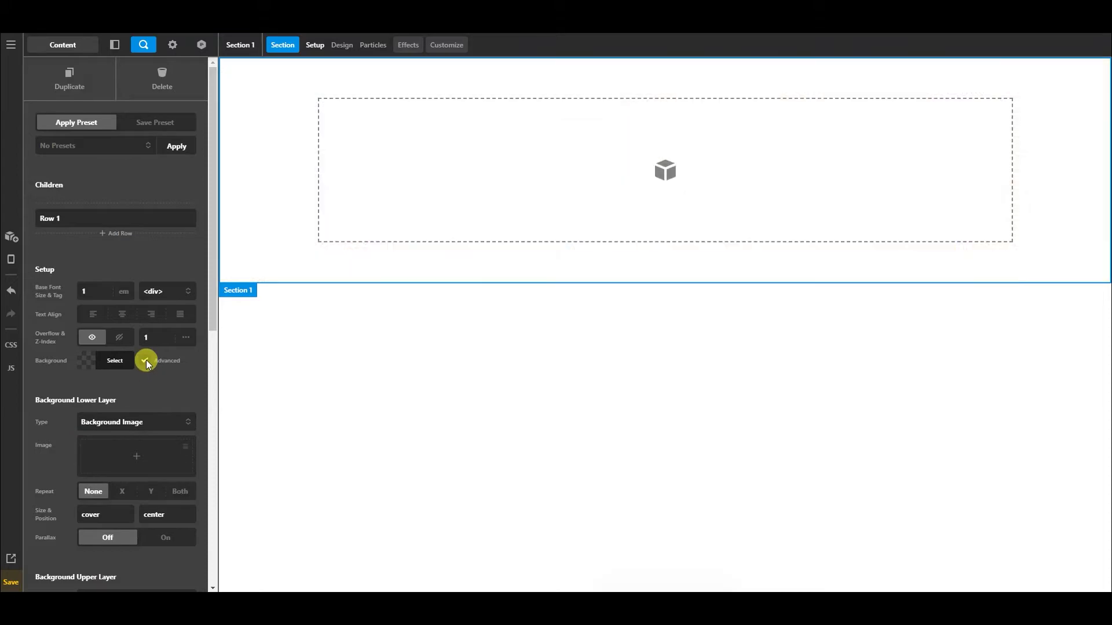
click(145, 361)
Switch to Notepad and copy the class name homepage-background.
key(alt+Tab)
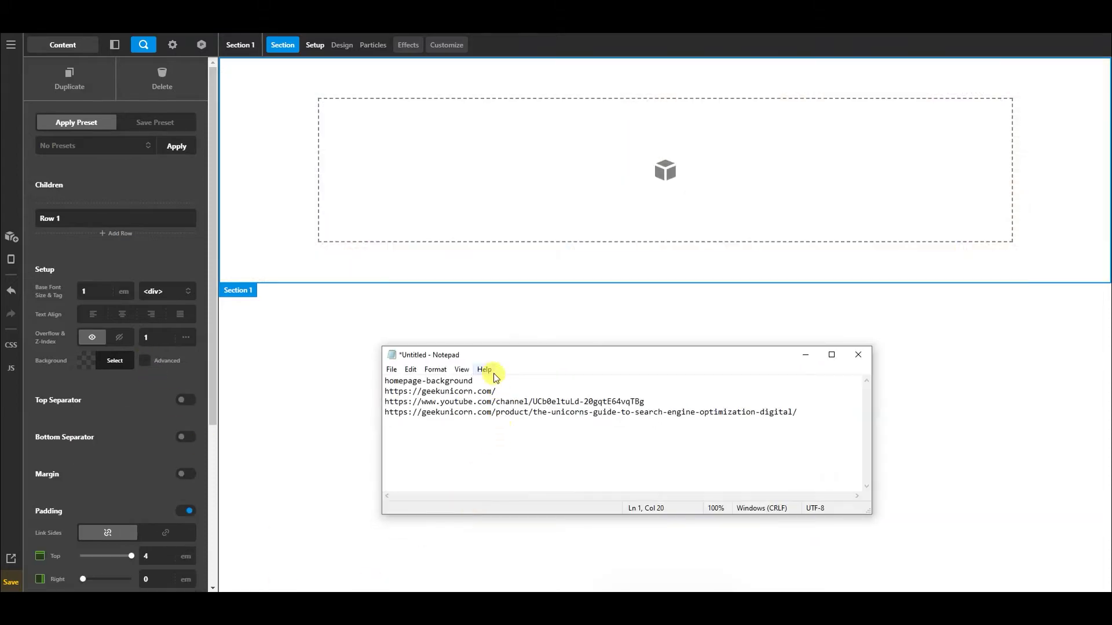
drag(489, 381, 351, 369)
key(ctrl+c)
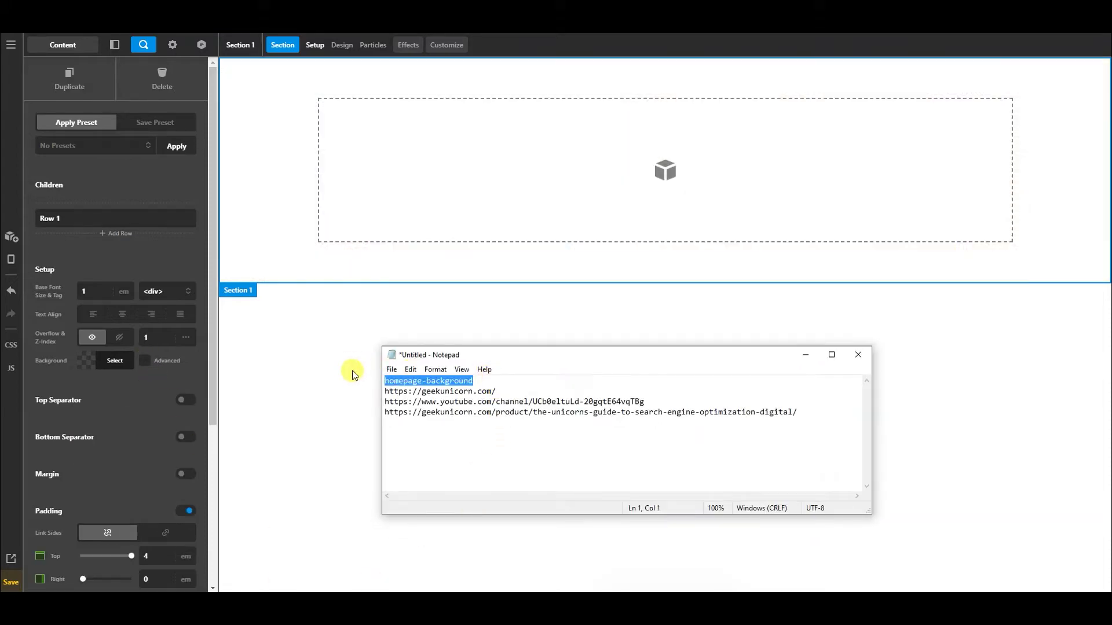
Return to the page editor and assign the class homepage-background to Section 1.
key(alt+Tab)
click(440, 45)
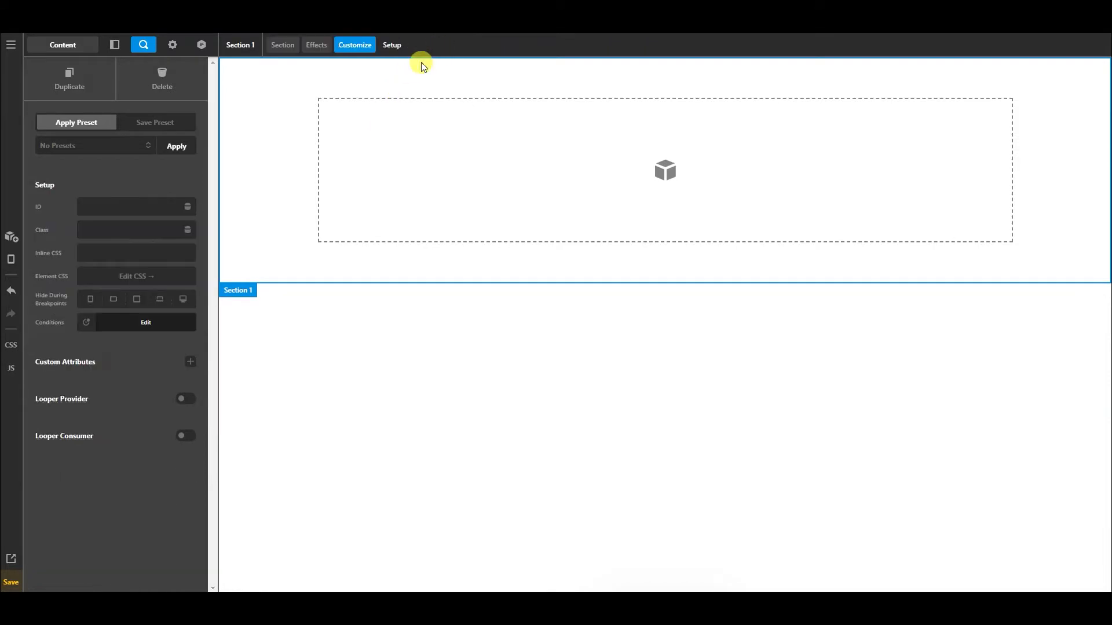
click(137, 228)
key(ctrl+v)
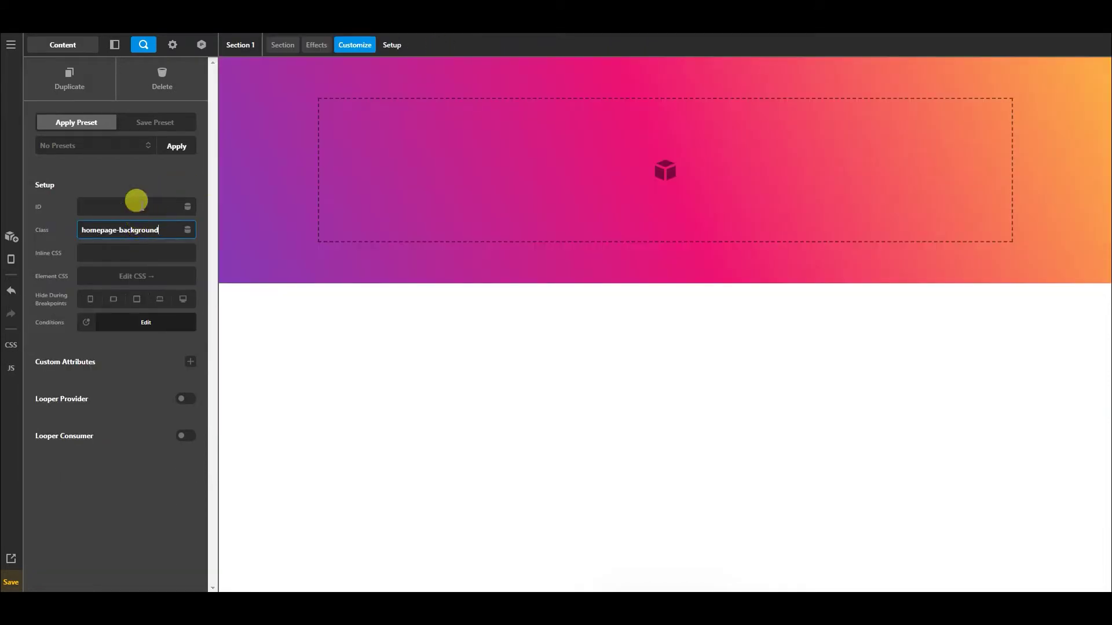
click(231, 38)
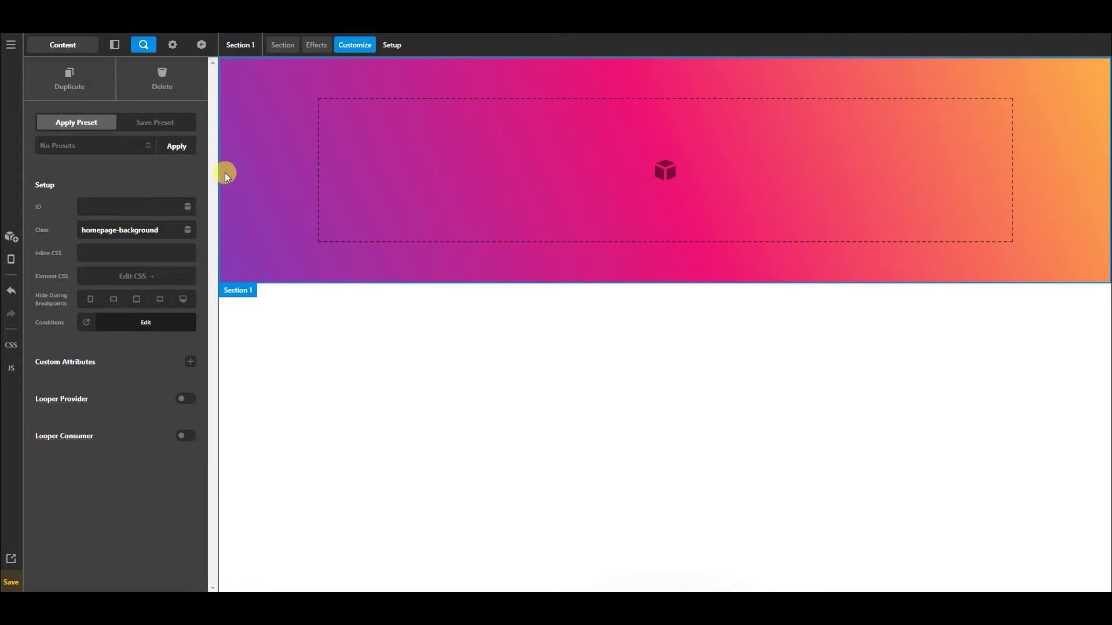
Re-enable the advanced background for Section 1 and show its lower-layer settings.
click(267, 65)
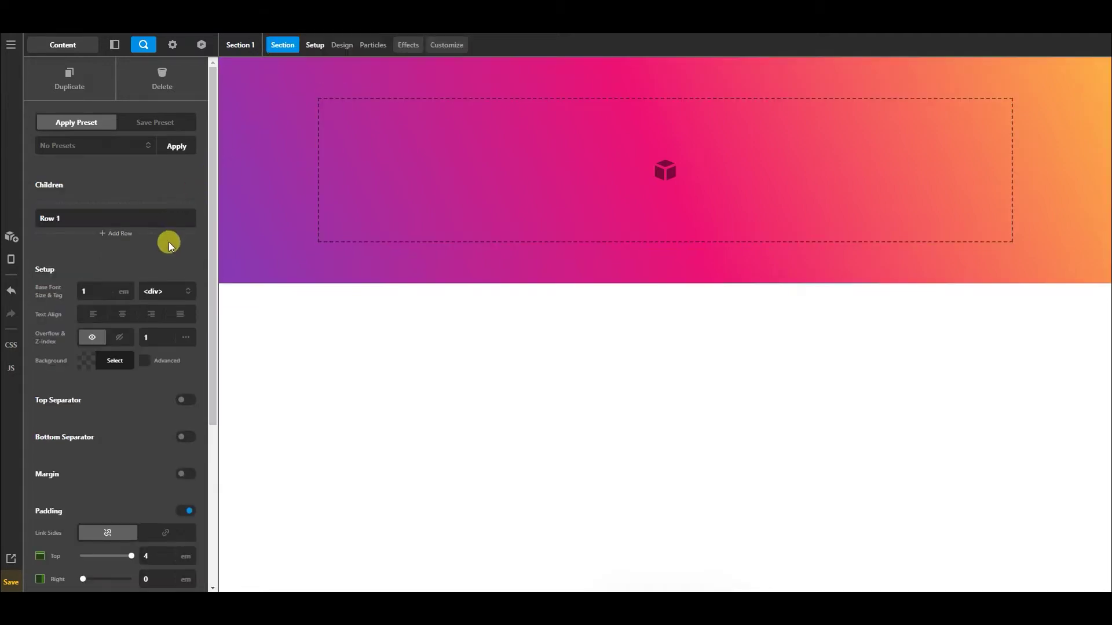
scroll(168, 243, down, 2)
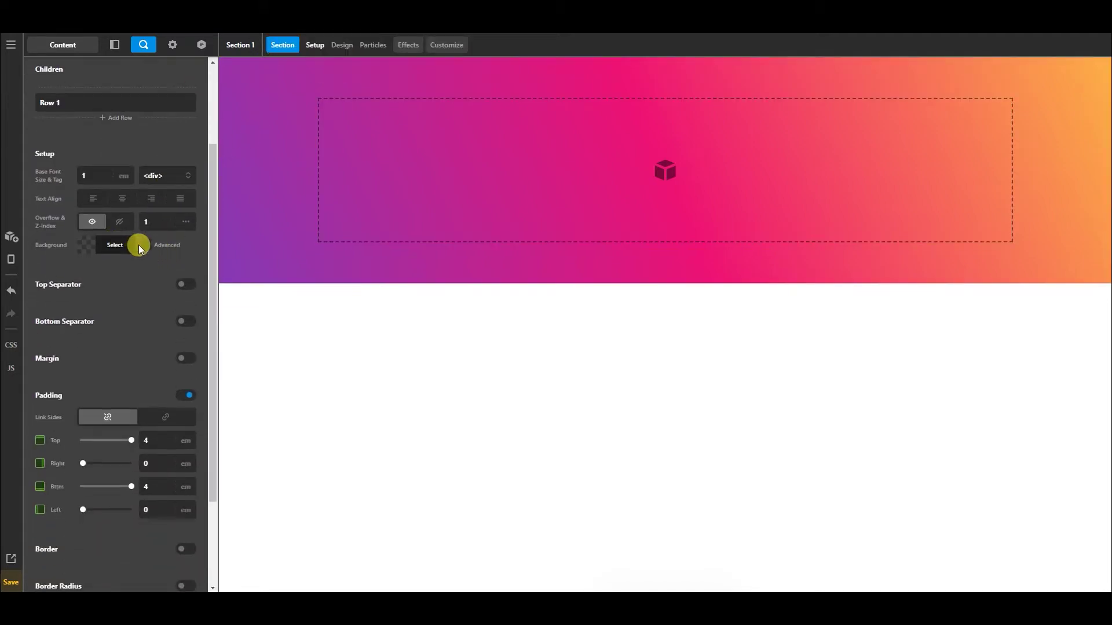
click(144, 245)
scroll(141, 277, down, 1)
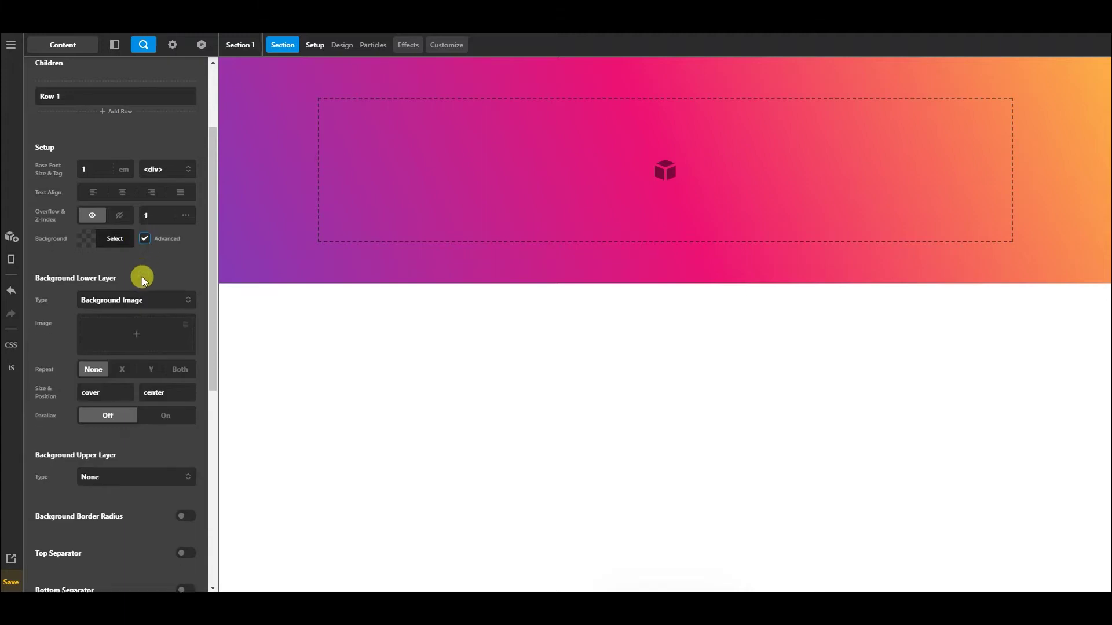
Insert blob12222.png from the media library as the section's lower-layer background image.
click(136, 284)
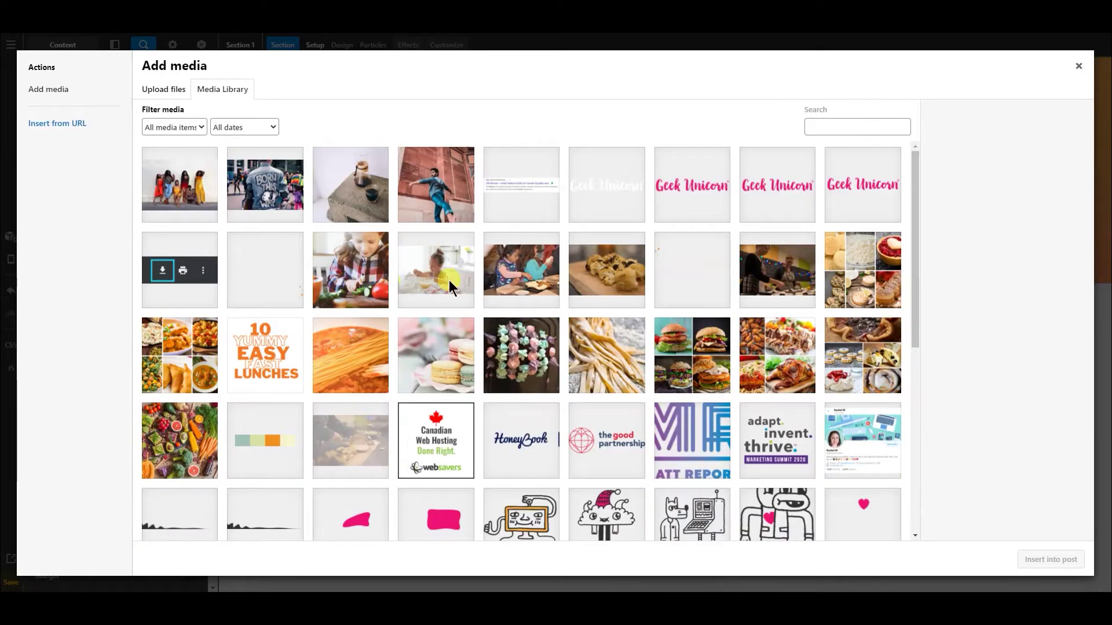
scroll(710, 289, down, 3)
scroll(710, 290, down, 3)
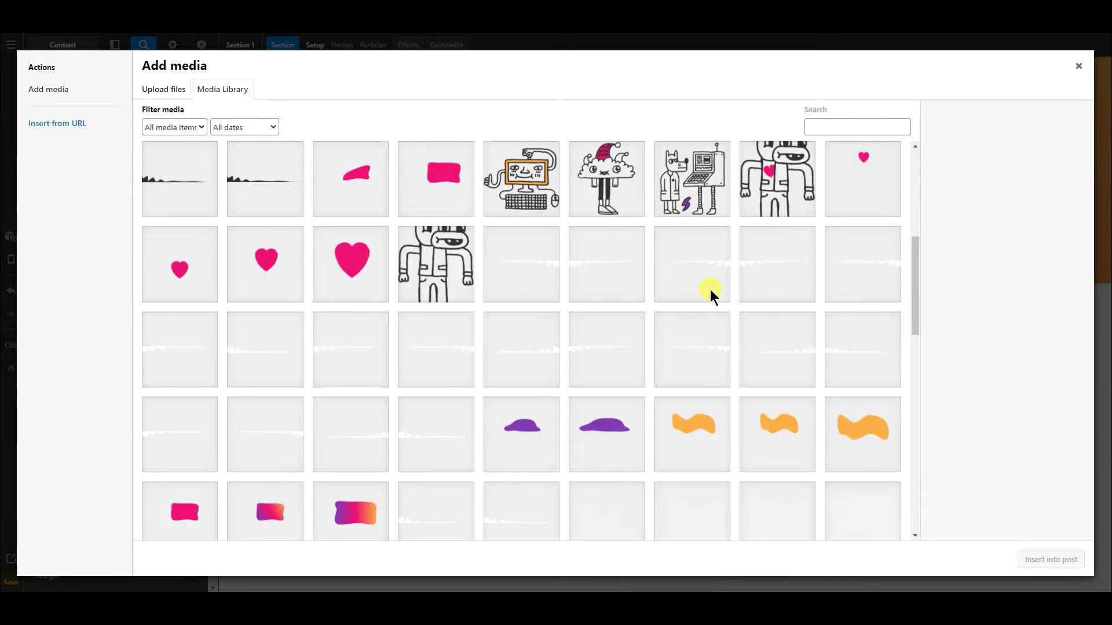
scroll(710, 289, down, 3)
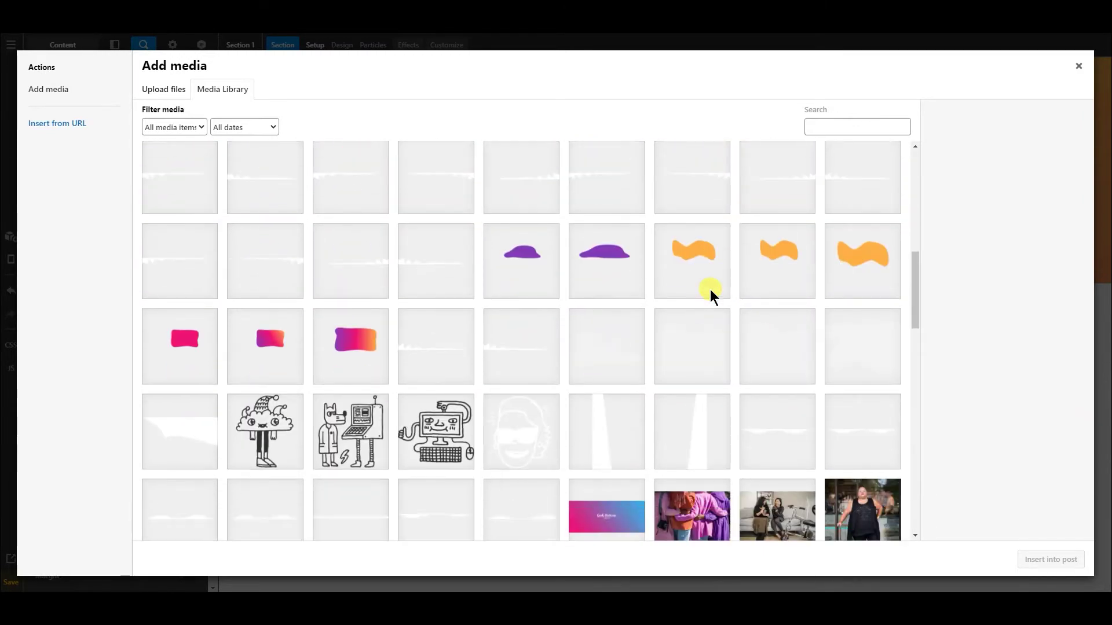
click(606, 339)
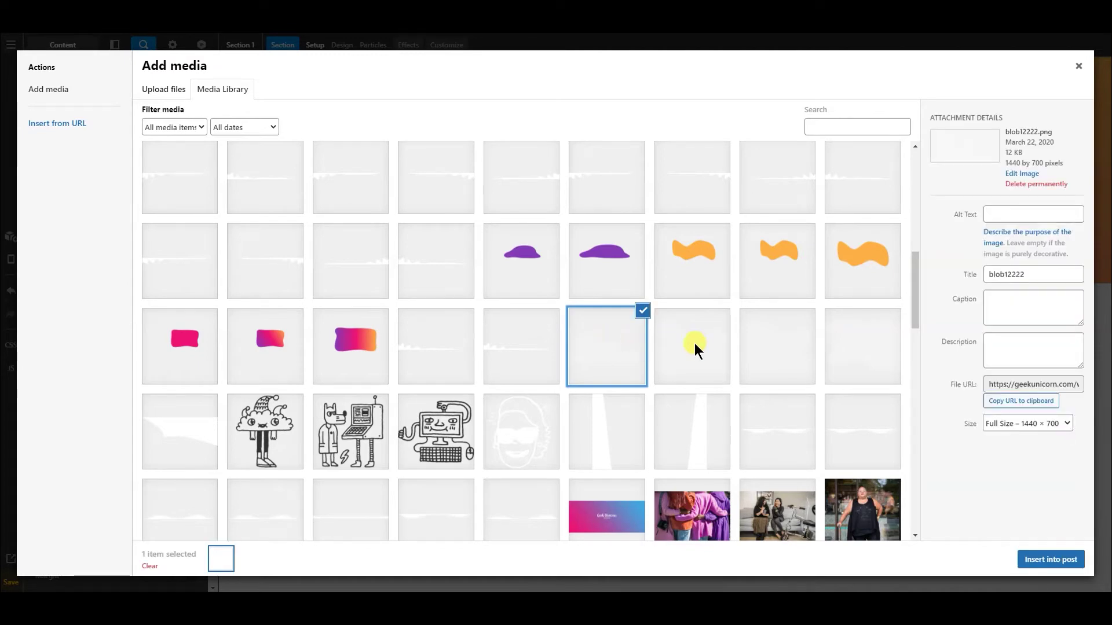
scroll(697, 352, up, 2)
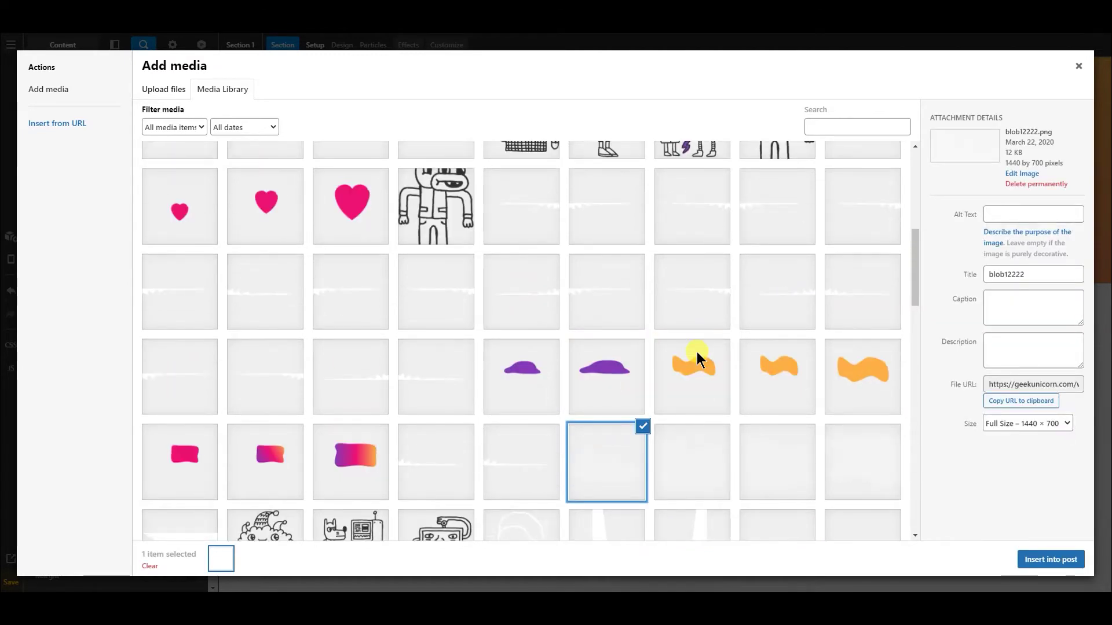
scroll(696, 352, down, 4)
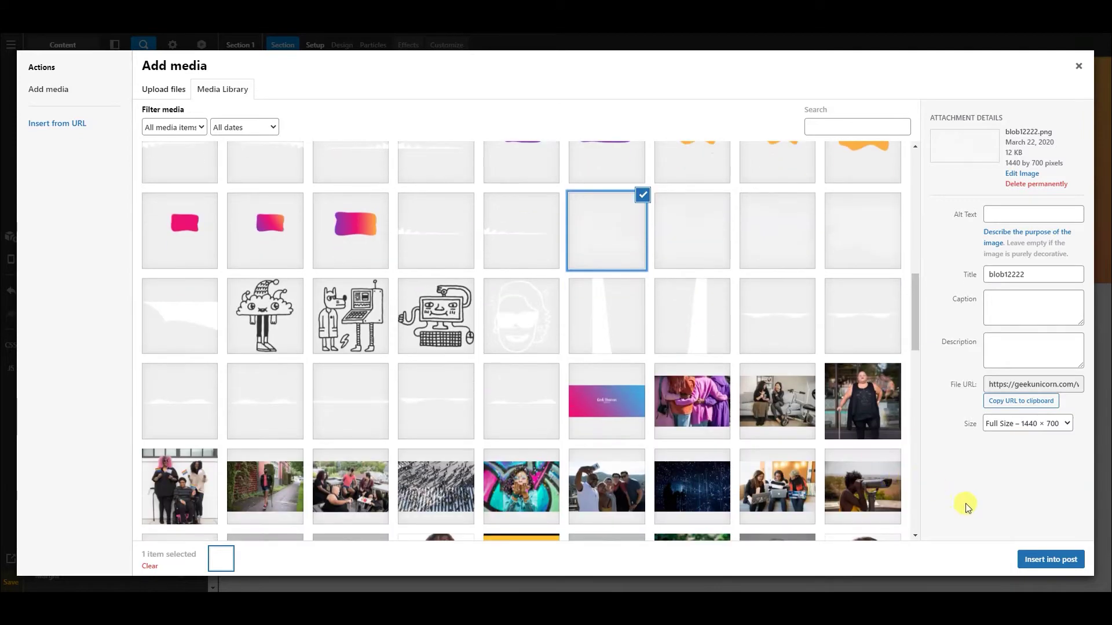
click(1041, 559)
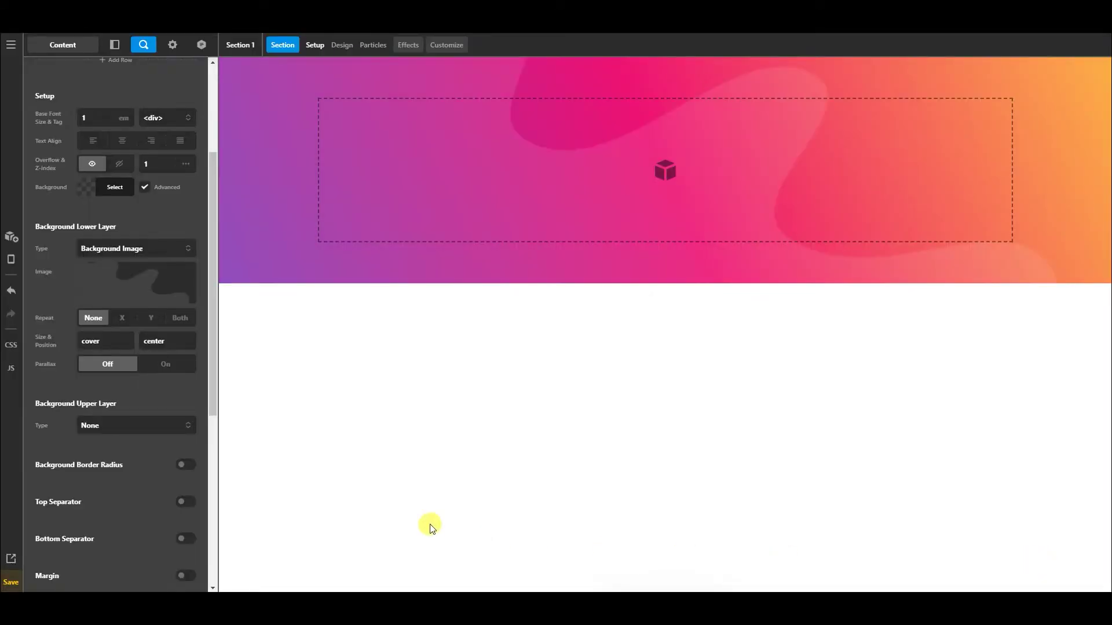
Set the lower-layer background image's size to contain and its position to right bottom.
drag(119, 341, 32, 342)
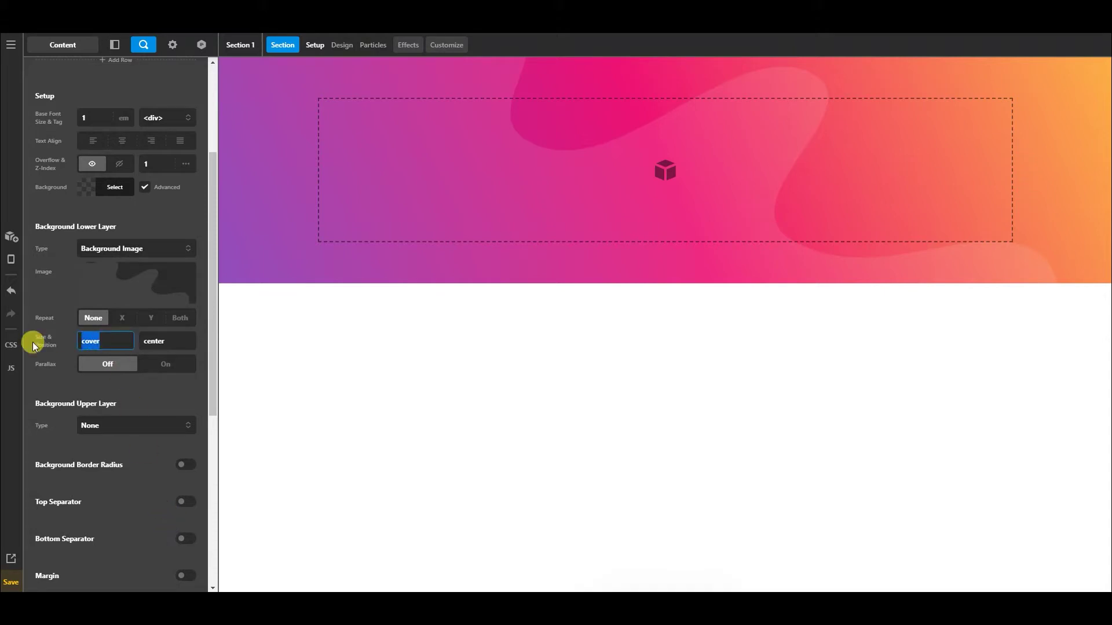
text(contain)
key(Tab)
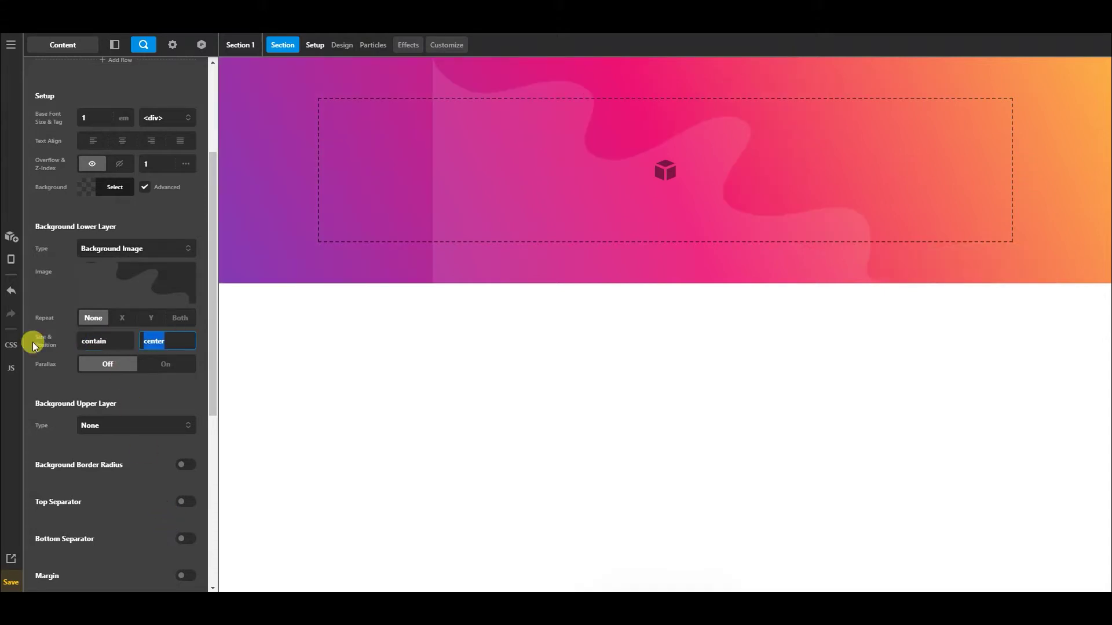
text(right bottom)
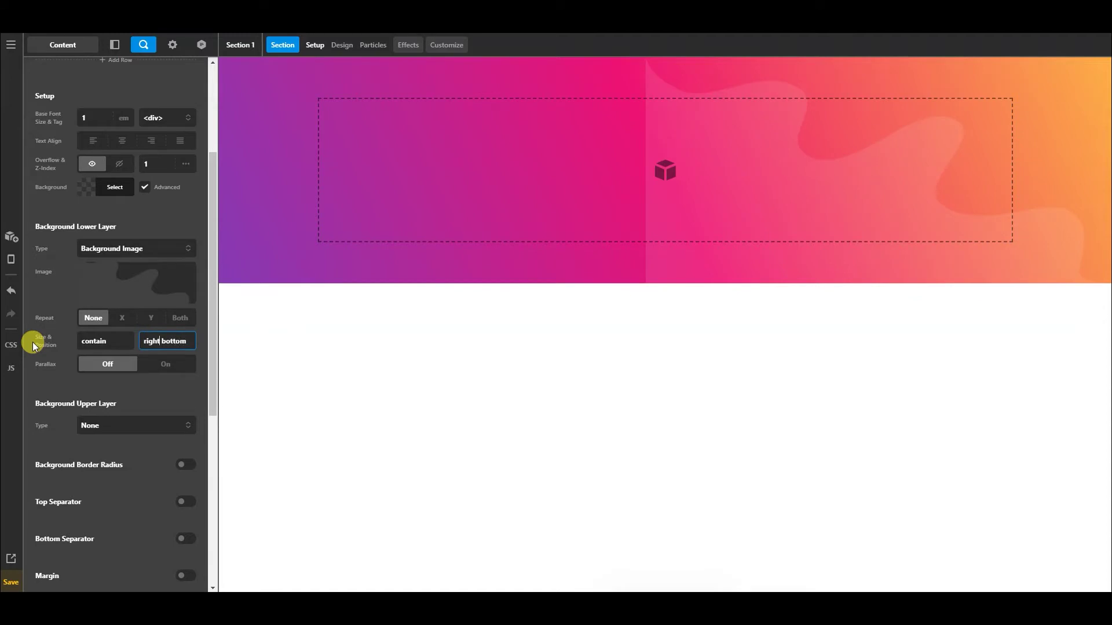
Change the lower-layer background image's position to left bottom.
key(shift+Left)
key(shift+Left)
key(shift+Left)
key(shift+Left)
key(shift+Left)
text(left)
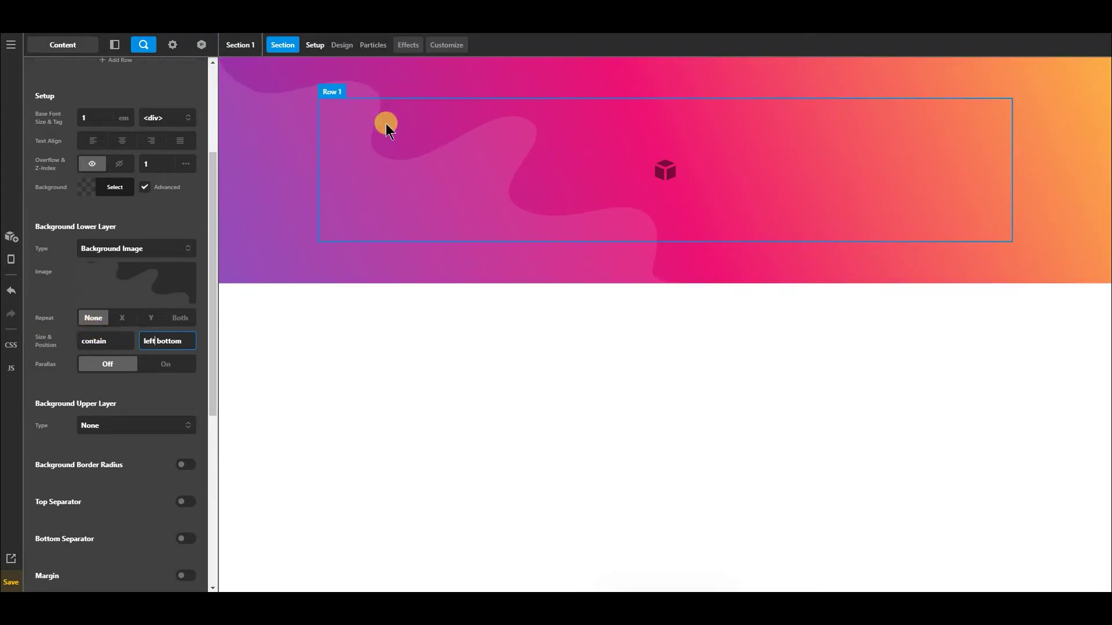
click(260, 241)
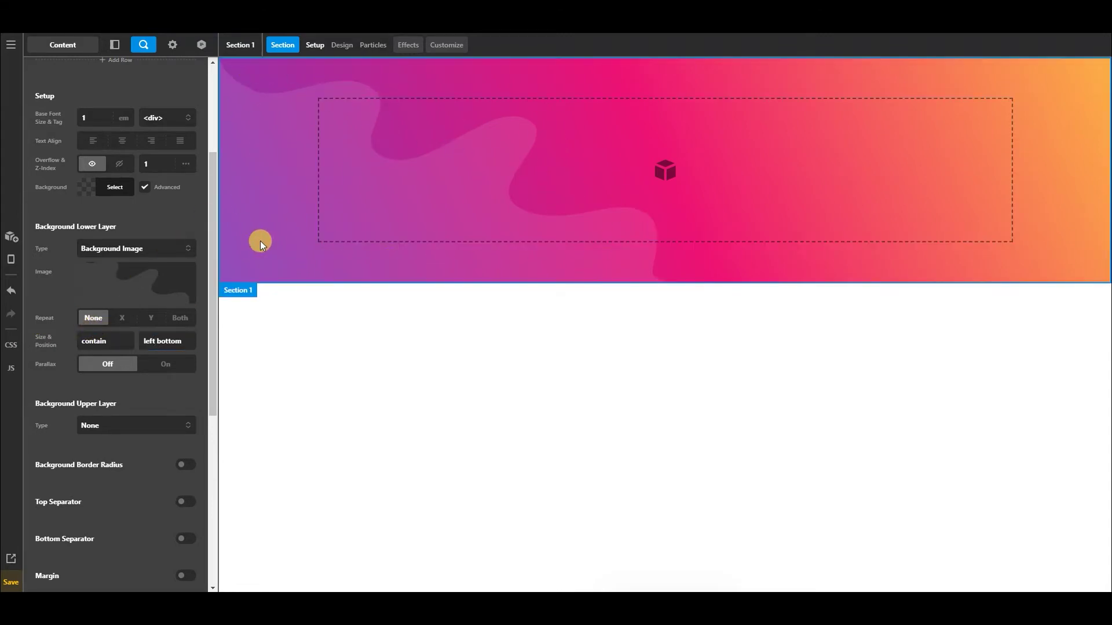
Set the section's upper background layer to Background Image, using heroborder-bg4.png from the media library.
click(152, 424)
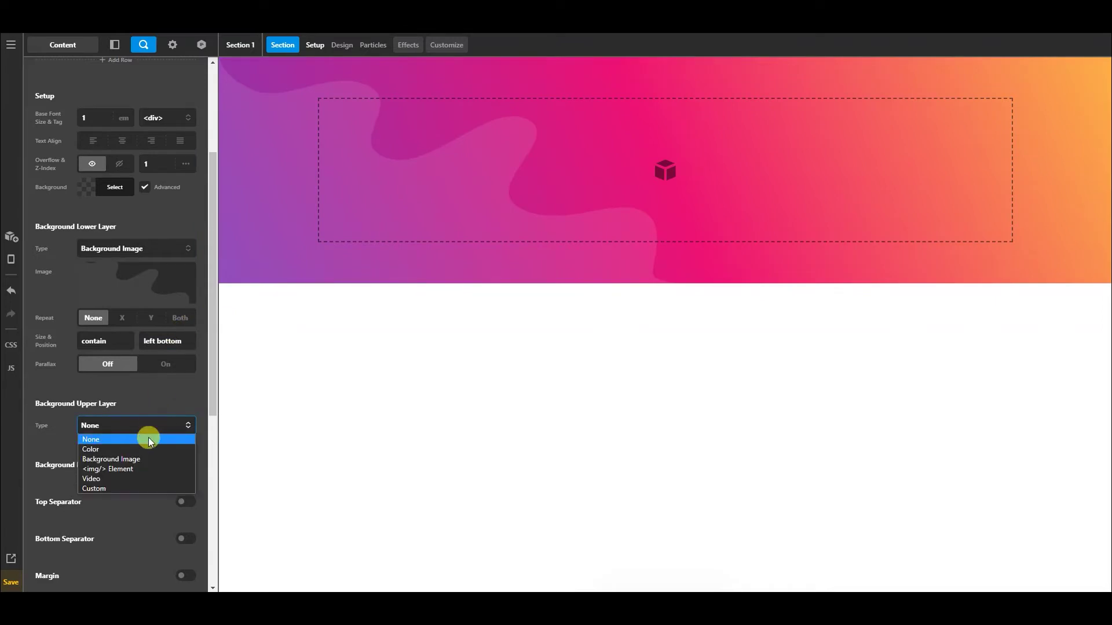
click(144, 460)
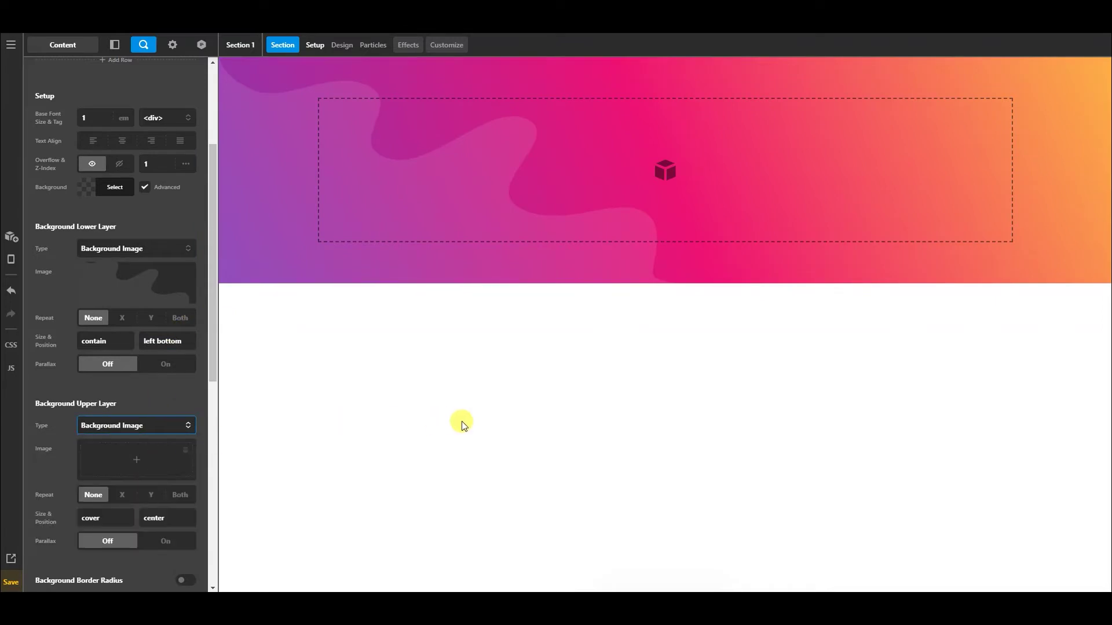
click(124, 461)
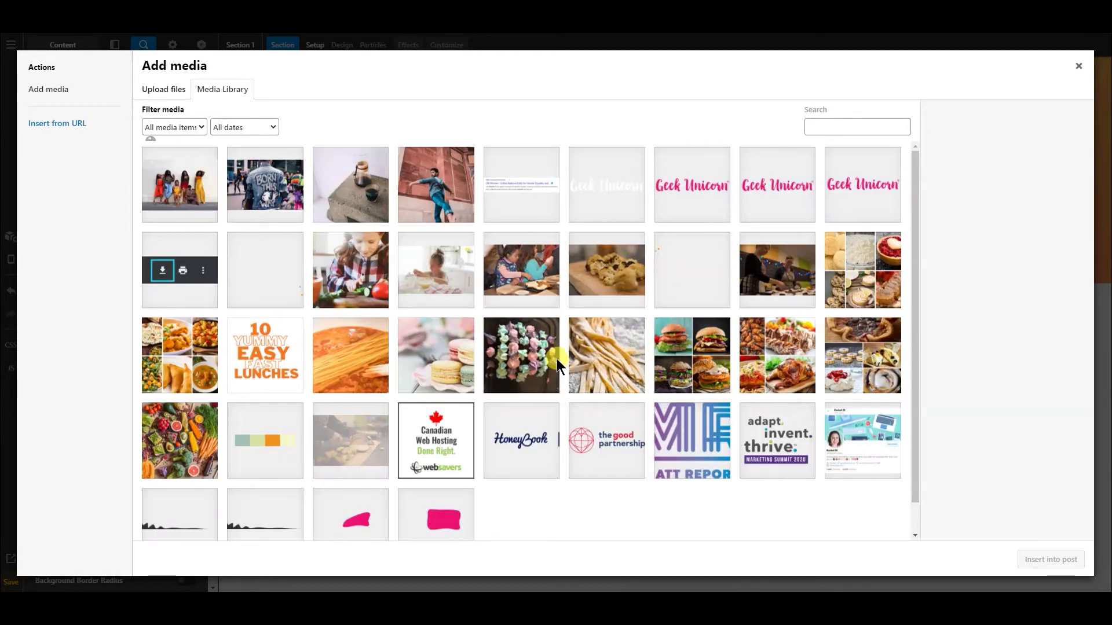
scroll(557, 359, down, 1)
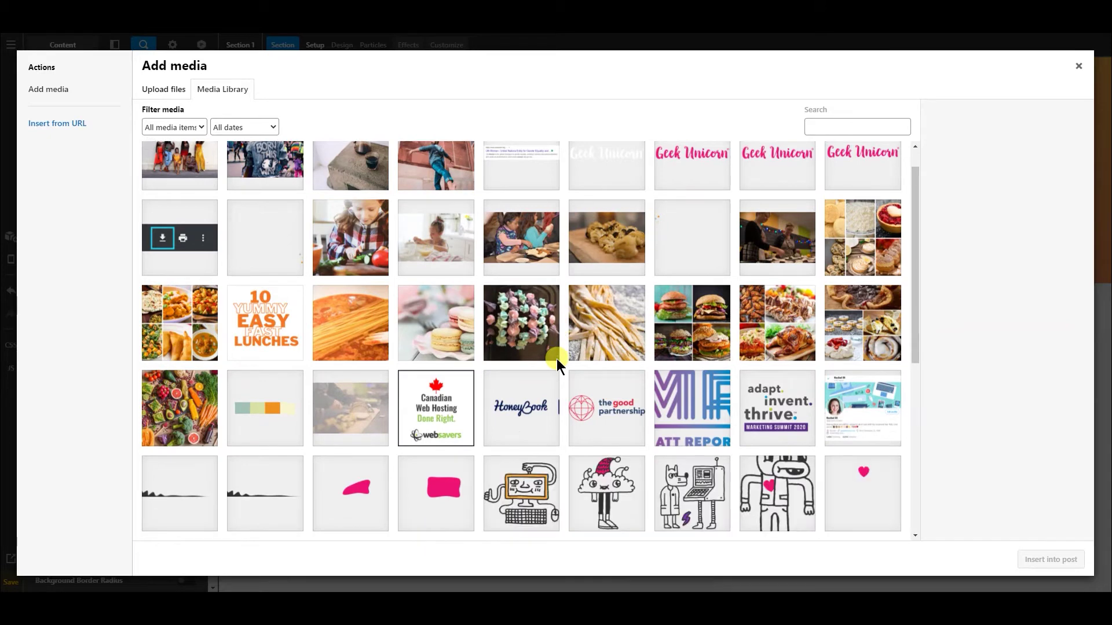
scroll(558, 359, down, 4)
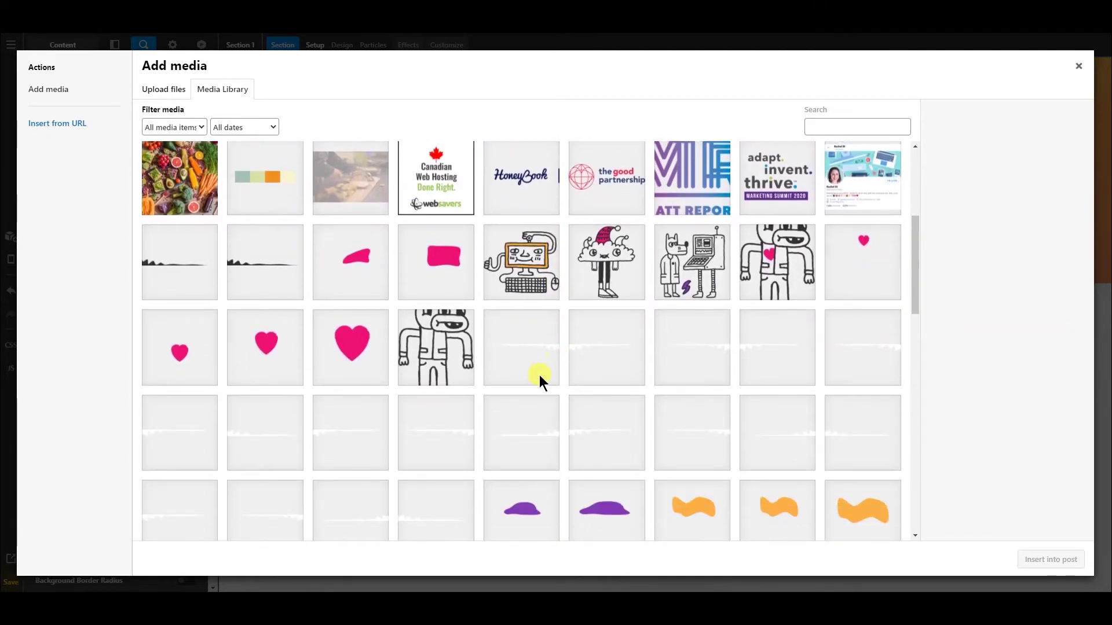
scroll(540, 374, down, 2)
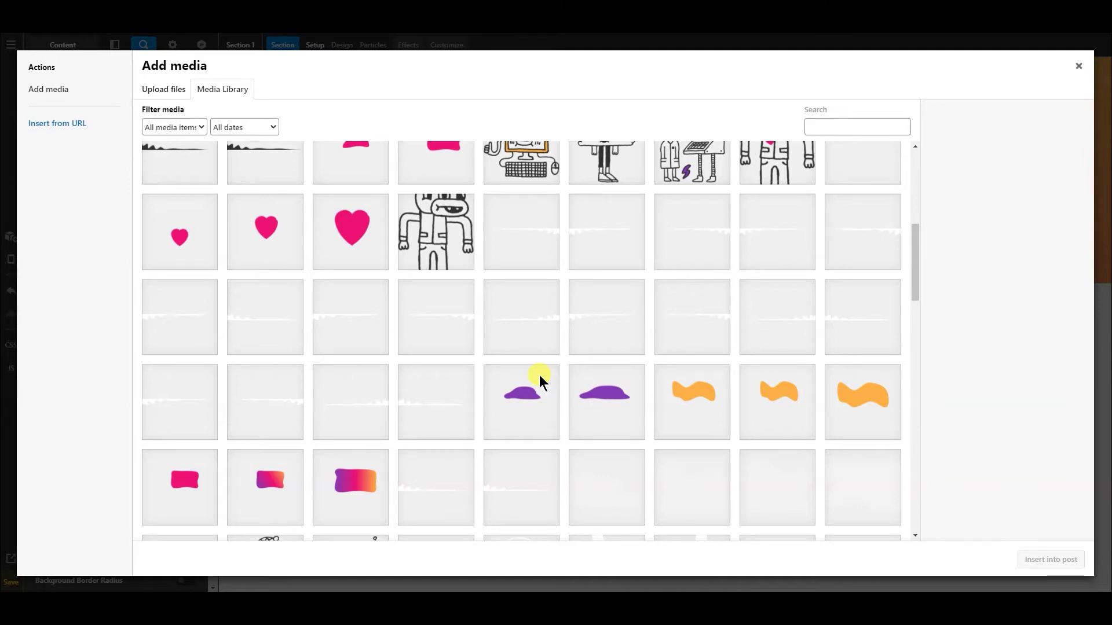
click(446, 389)
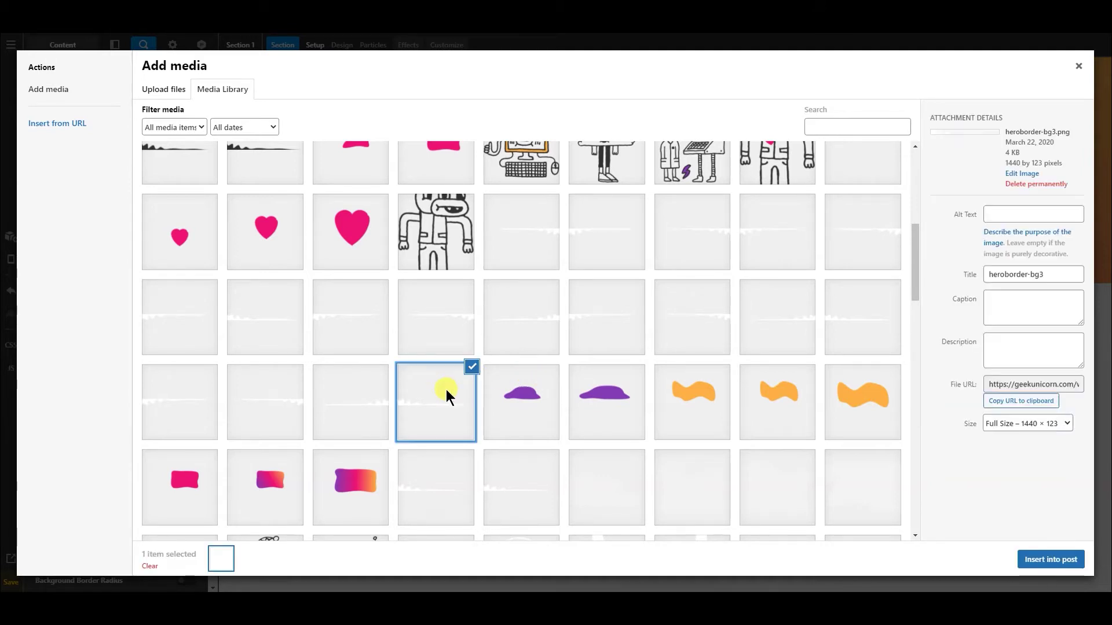
click(868, 334)
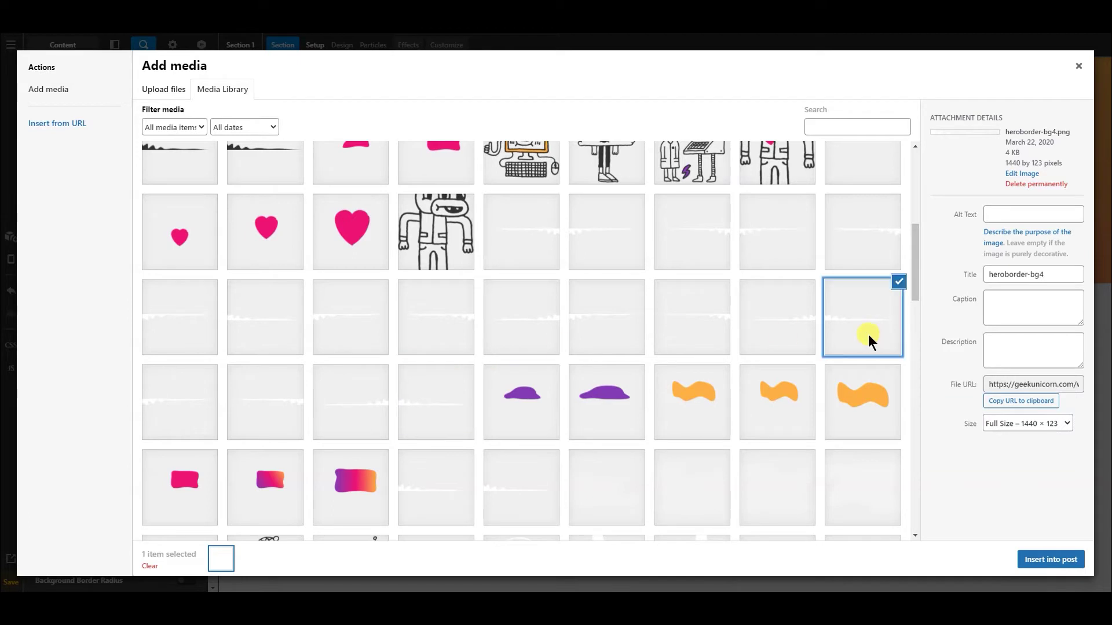
click(1057, 561)
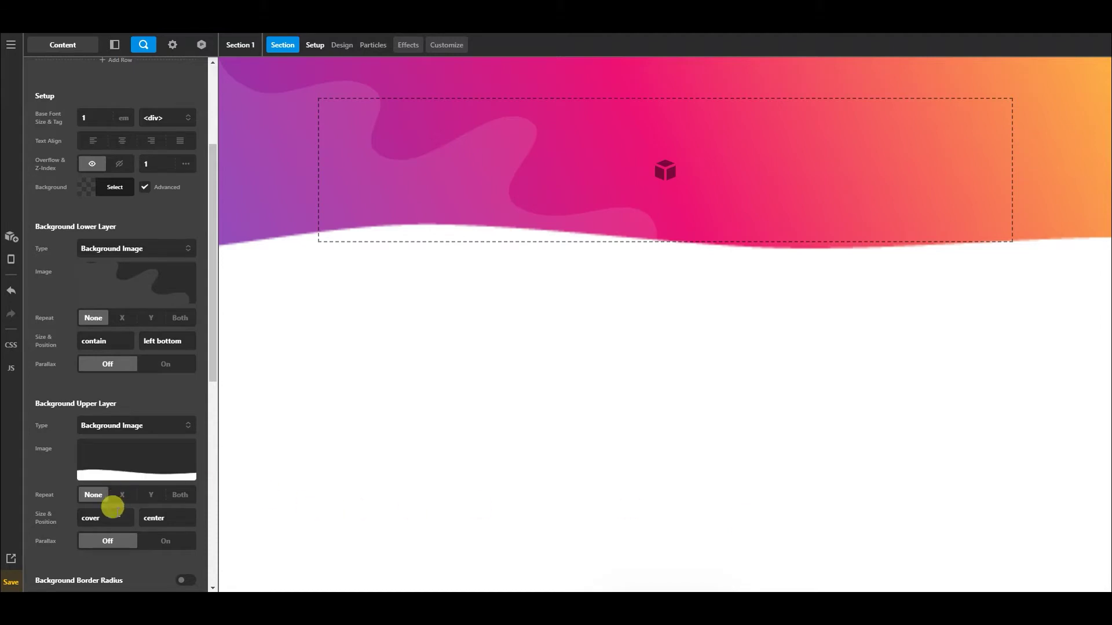
Set the upper-layer background image's size to contain and its position to left bottom.
drag(115, 510, 43, 511)
text(contain)
key(Tab)
key(BackSpace)
text(left bottom)
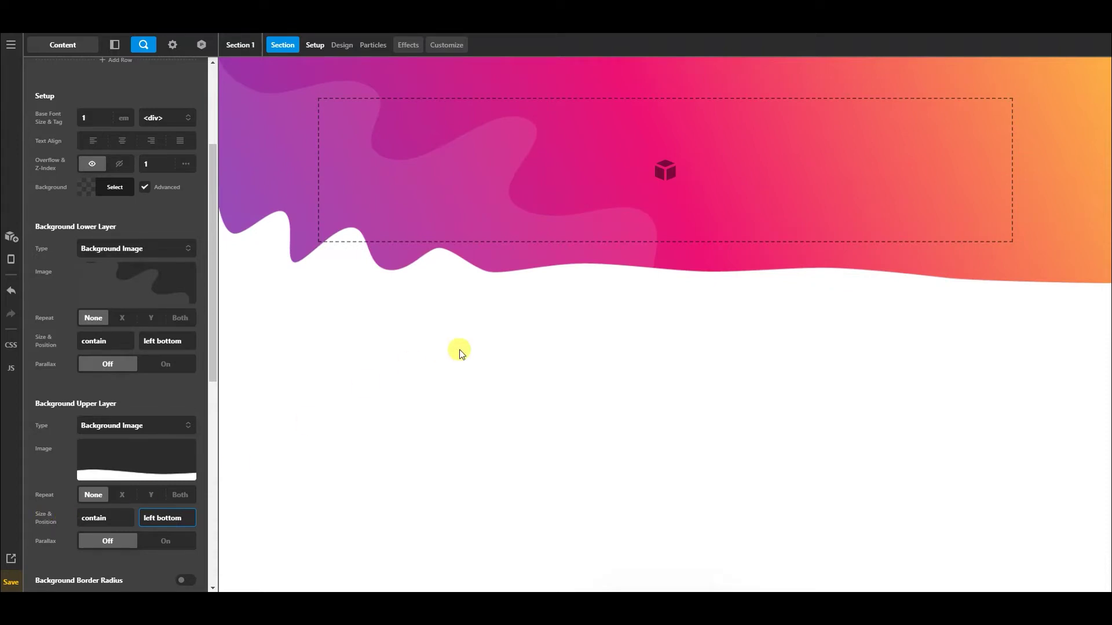
click(282, 220)
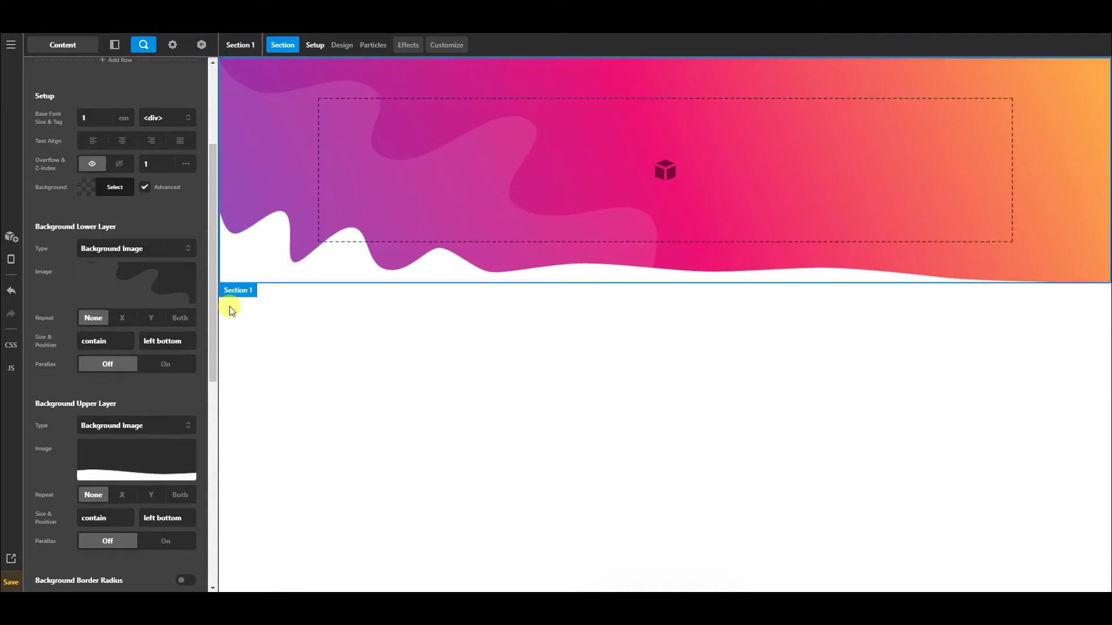
Set the bottom padding of Section 1 to 6 em.
scroll(168, 226, up, 3)
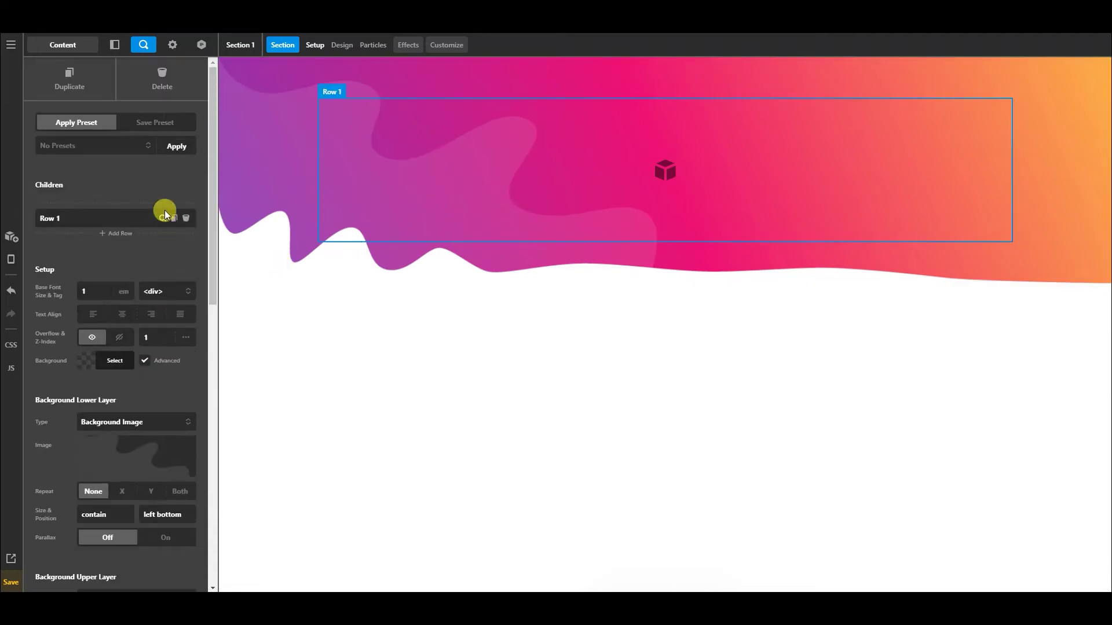
click(119, 45)
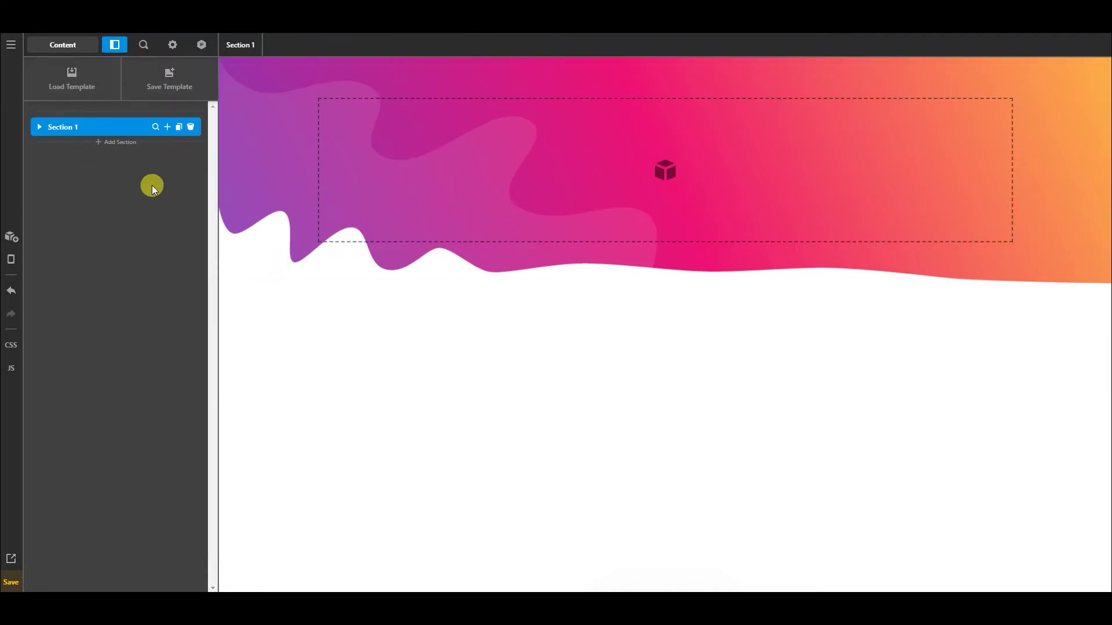
click(253, 162)
scroll(159, 307, down, 10)
scroll(160, 309, down, 4)
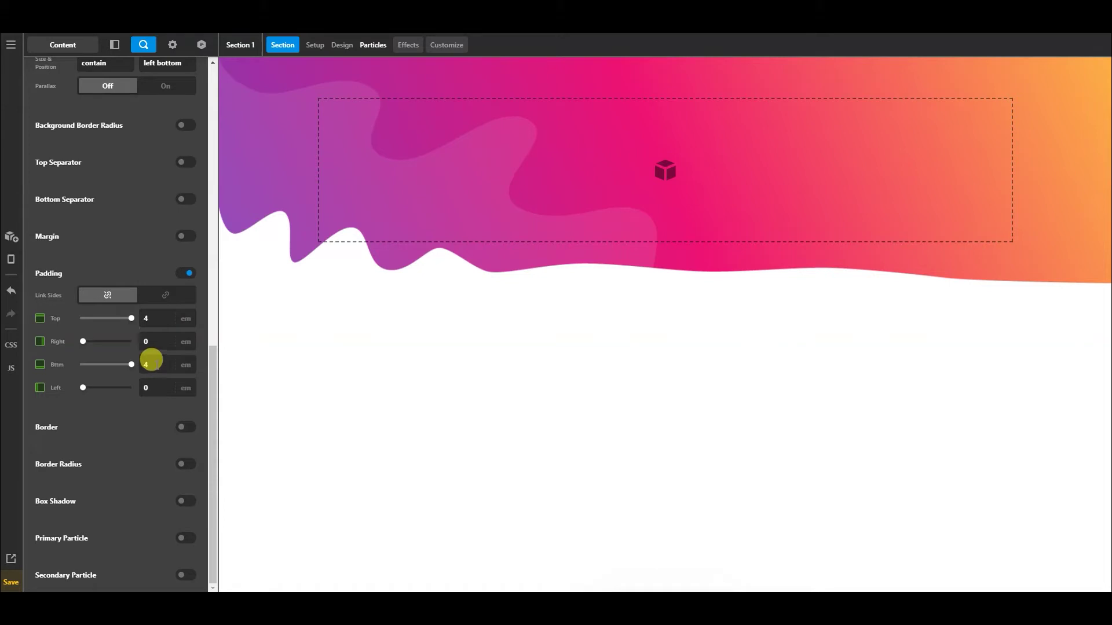
double_click(149, 365)
text(6)
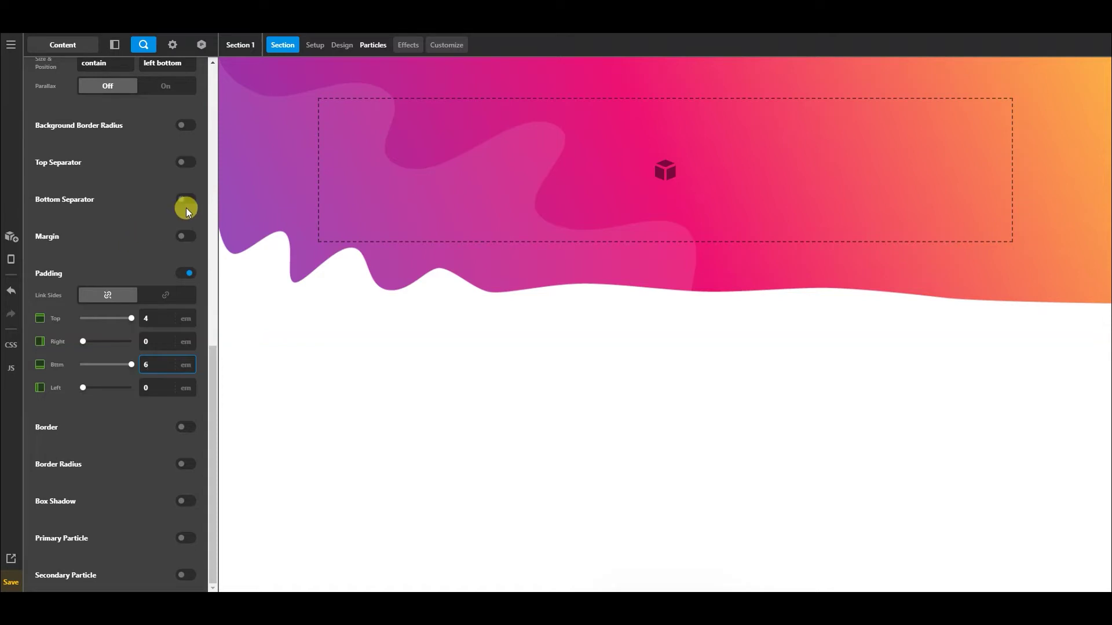
Add a second row to Section 1 below Row 1 and give it the single-column layout.
click(388, 155)
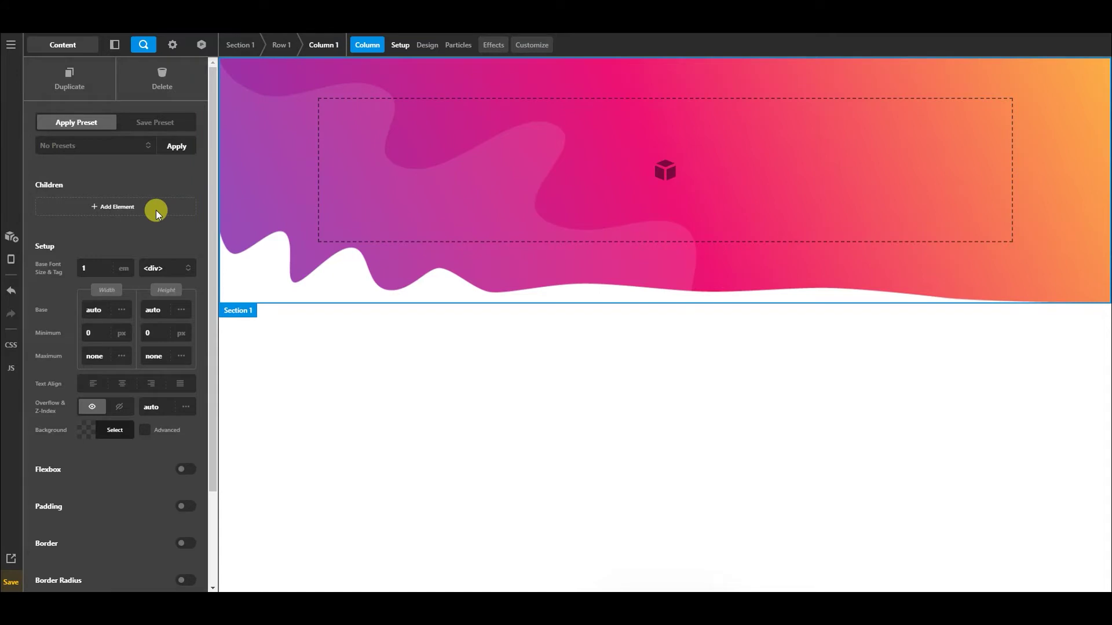
click(281, 45)
click(241, 52)
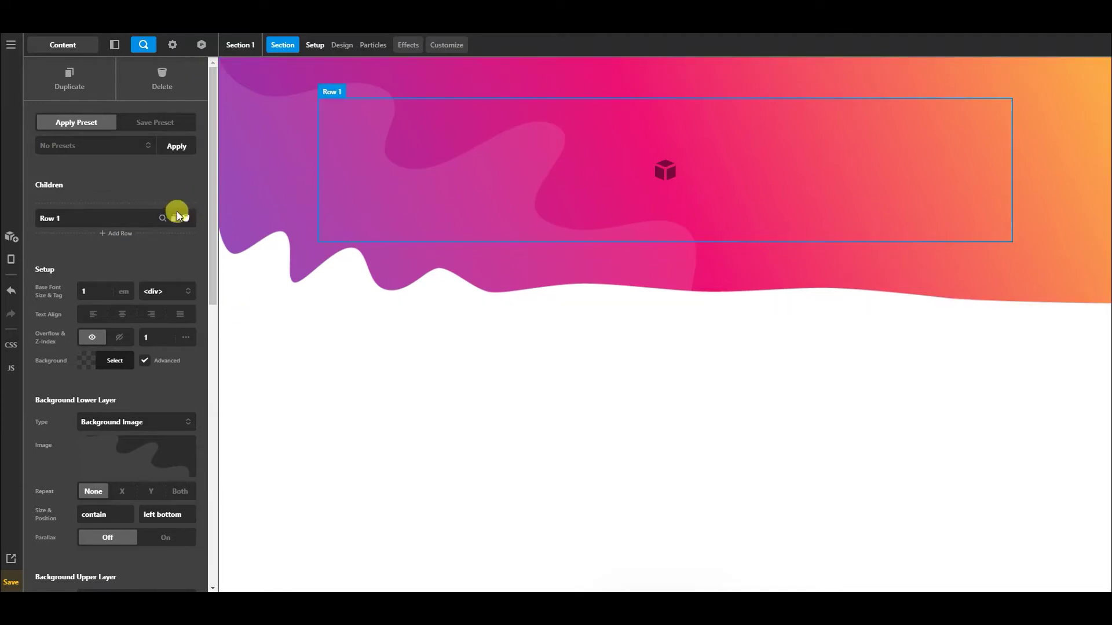
click(120, 234)
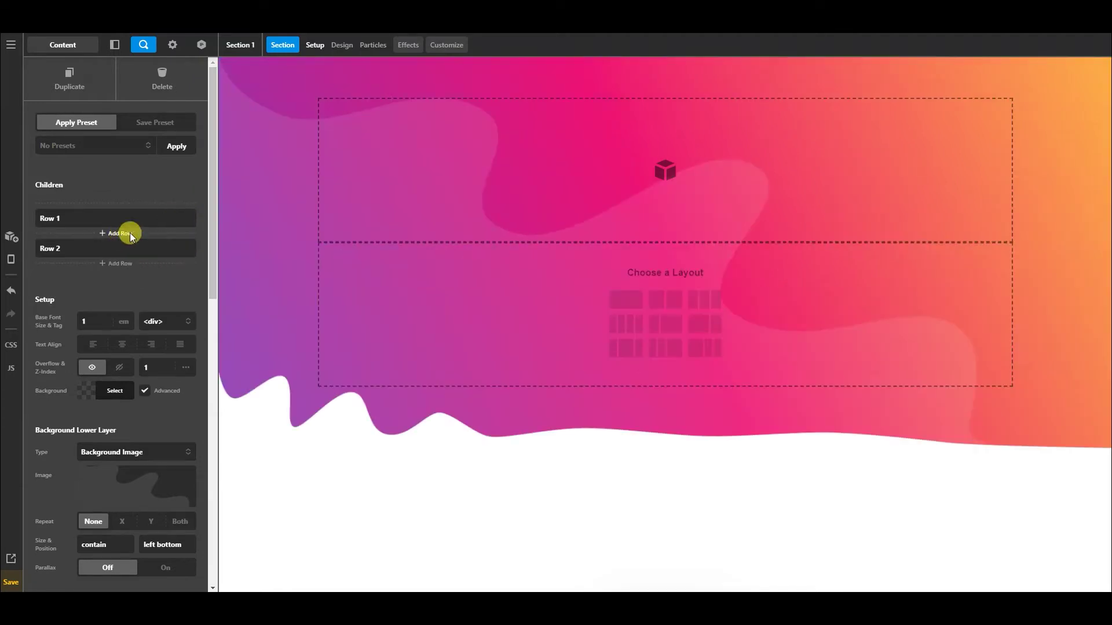
click(612, 297)
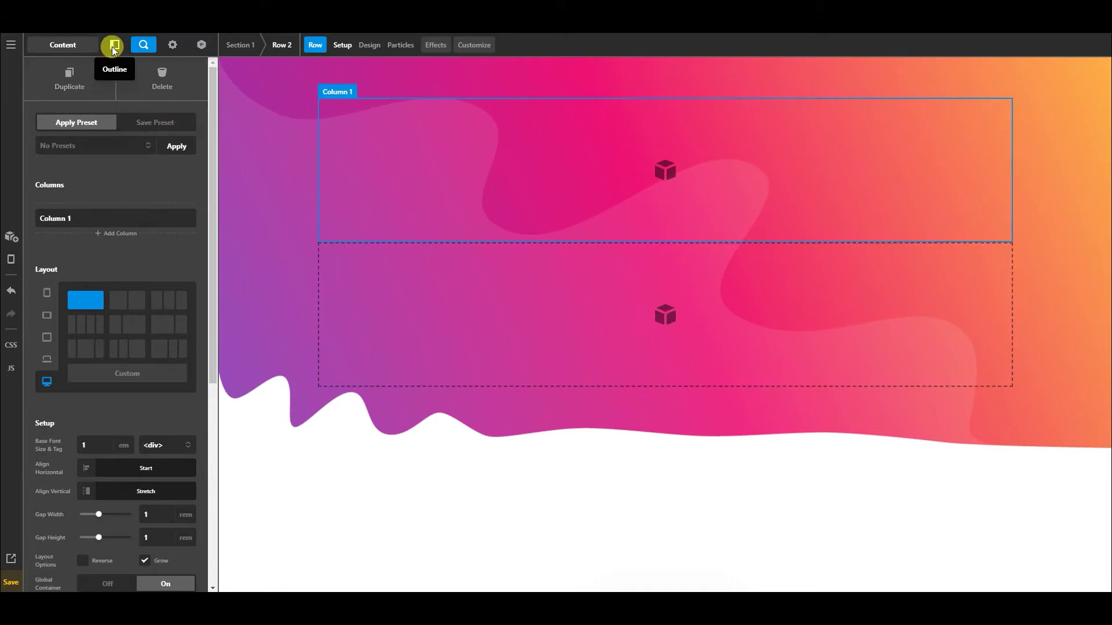
Find the standard Image element and add it to the column of Row 1.
click(11, 237)
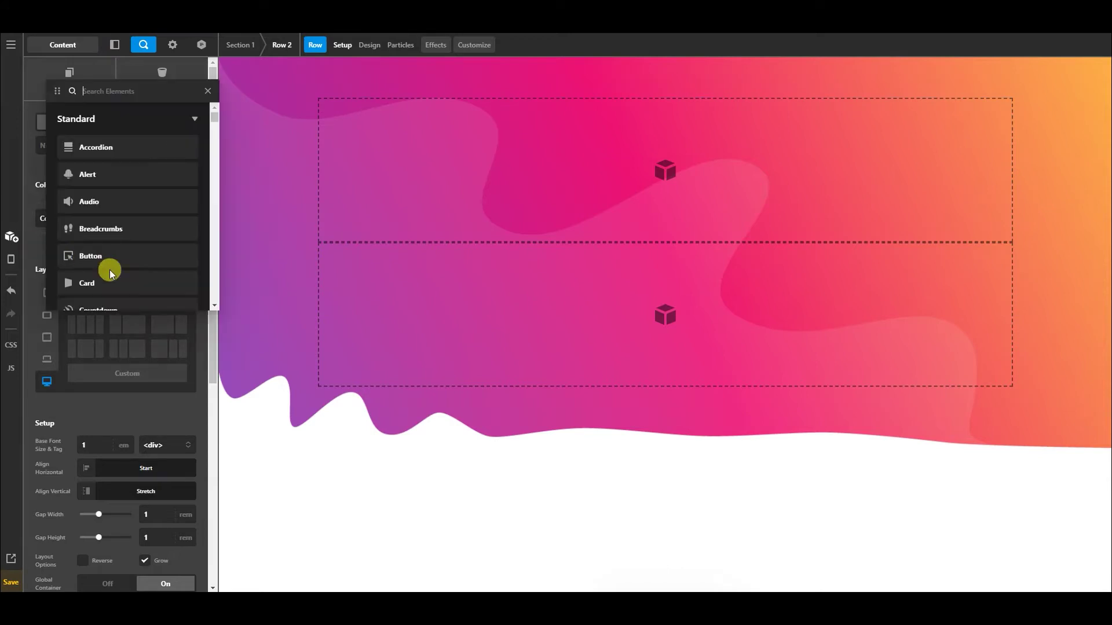
text(image)
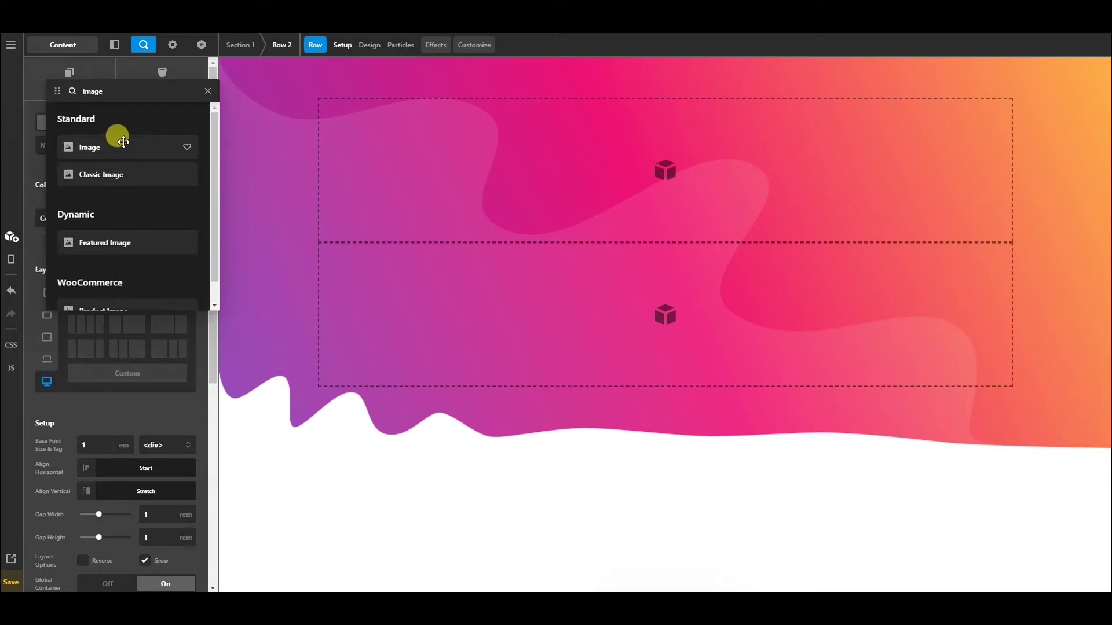
drag(89, 147, 618, 159)
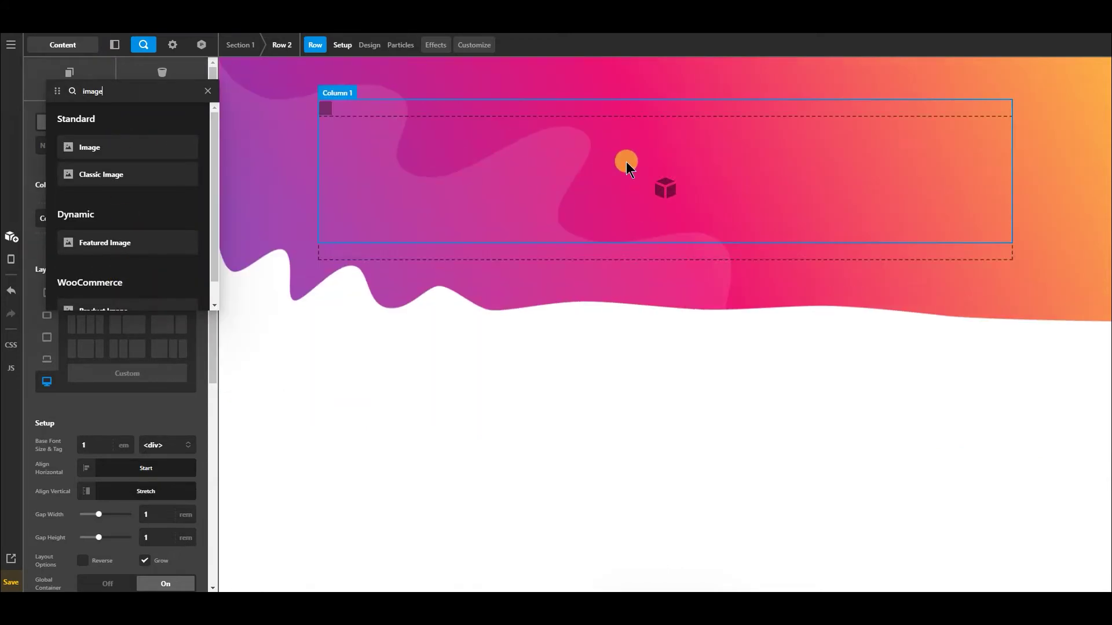
Set the image's source to geek-Unicorn-logo-white.png from the media library and center it with the column's text alignment.
click(322, 111)
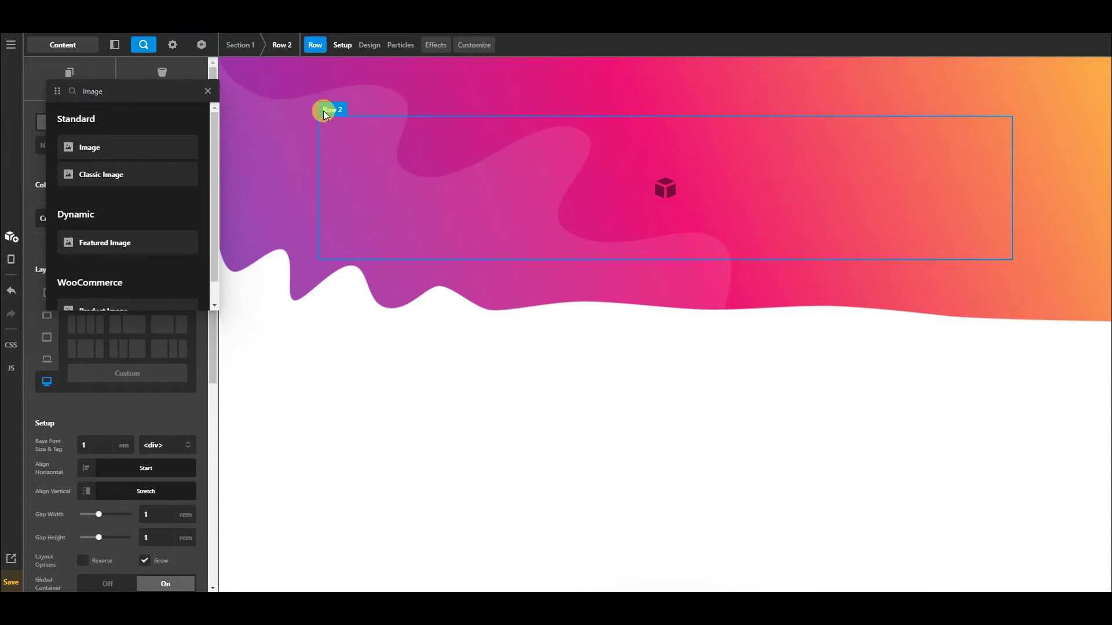
click(319, 109)
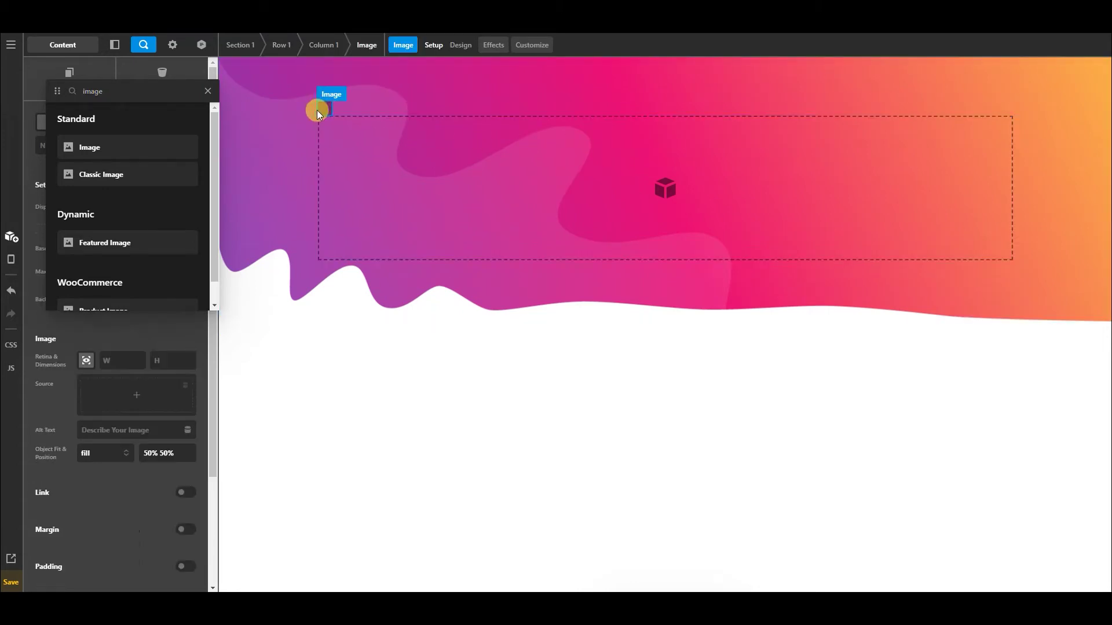
click(207, 92)
click(135, 402)
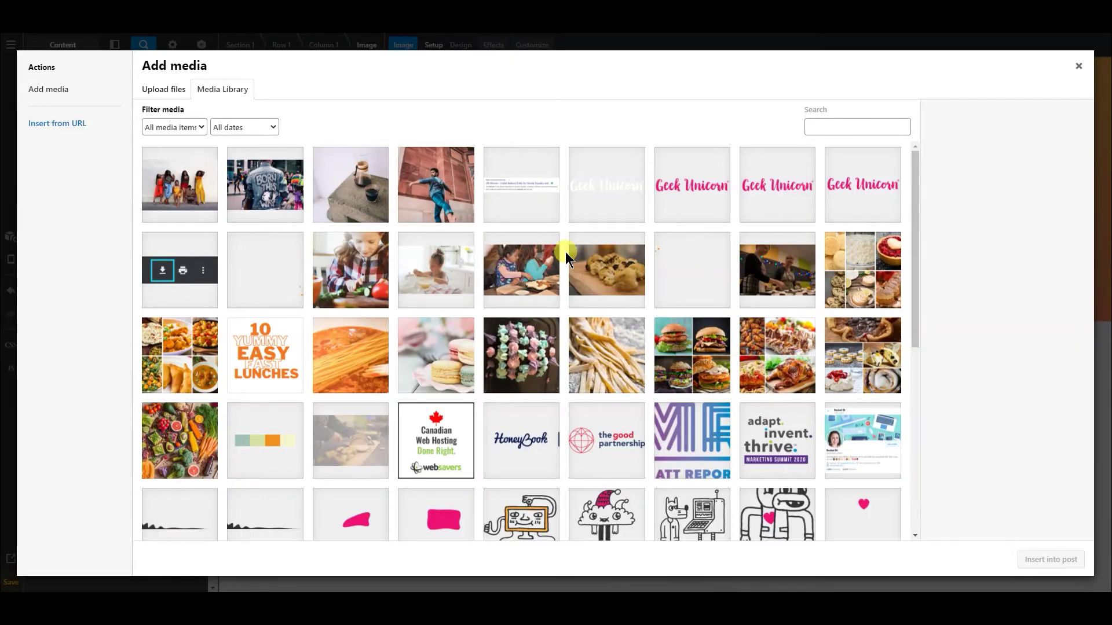
click(606, 191)
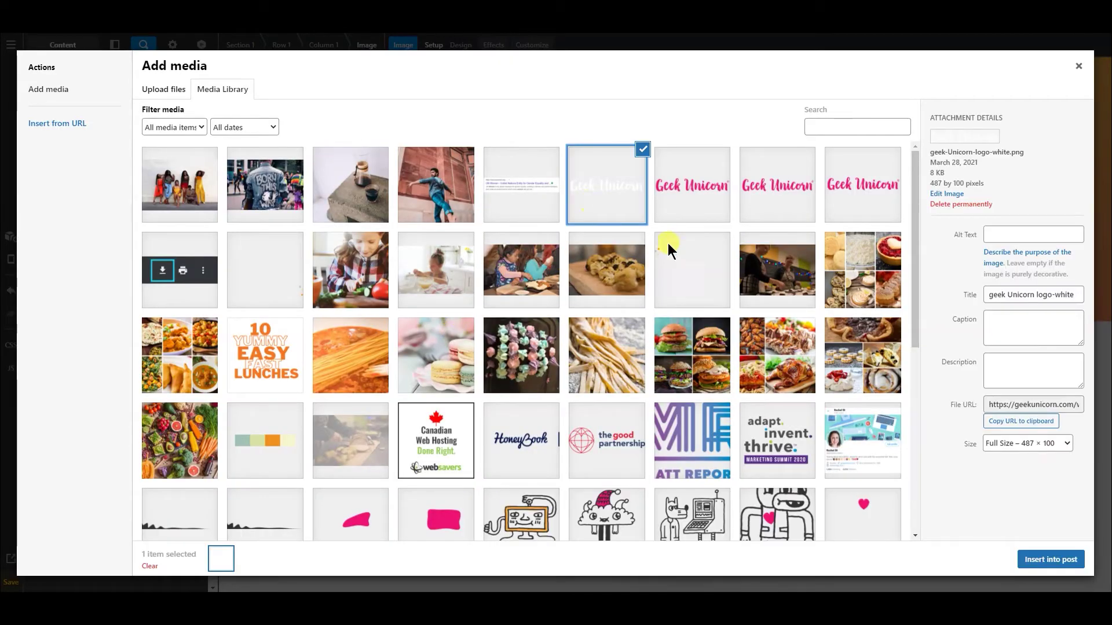
click(1054, 560)
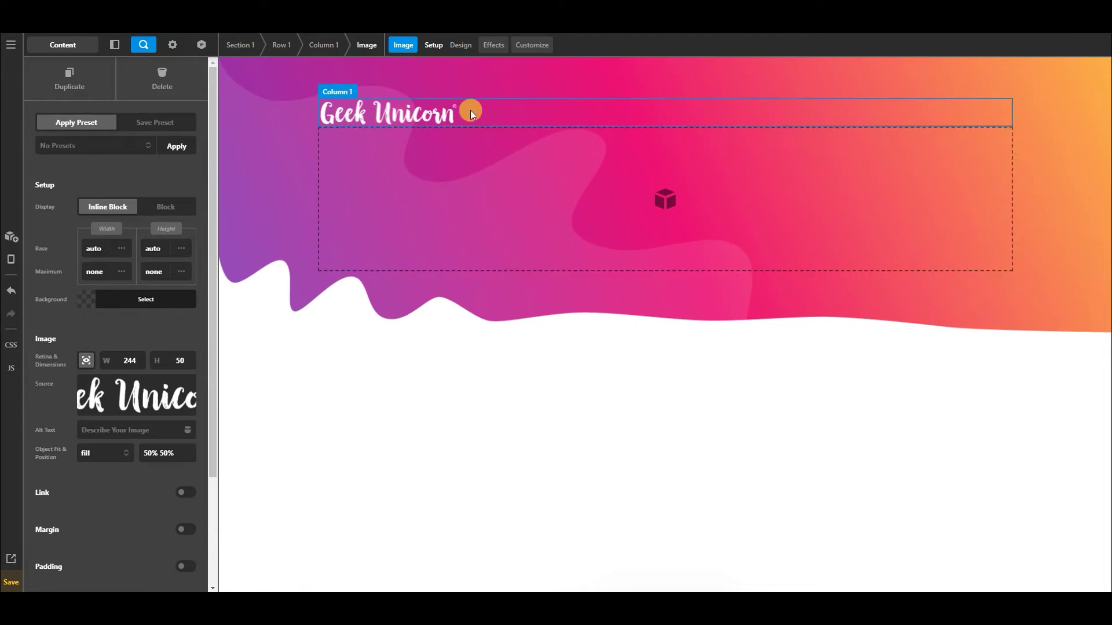
click(471, 110)
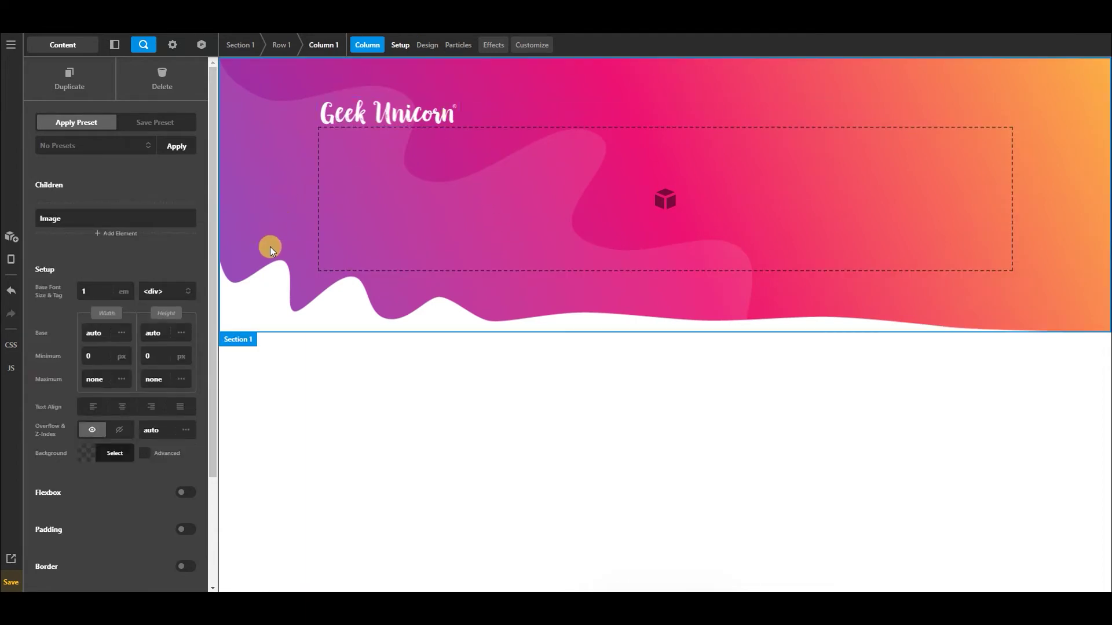
click(122, 407)
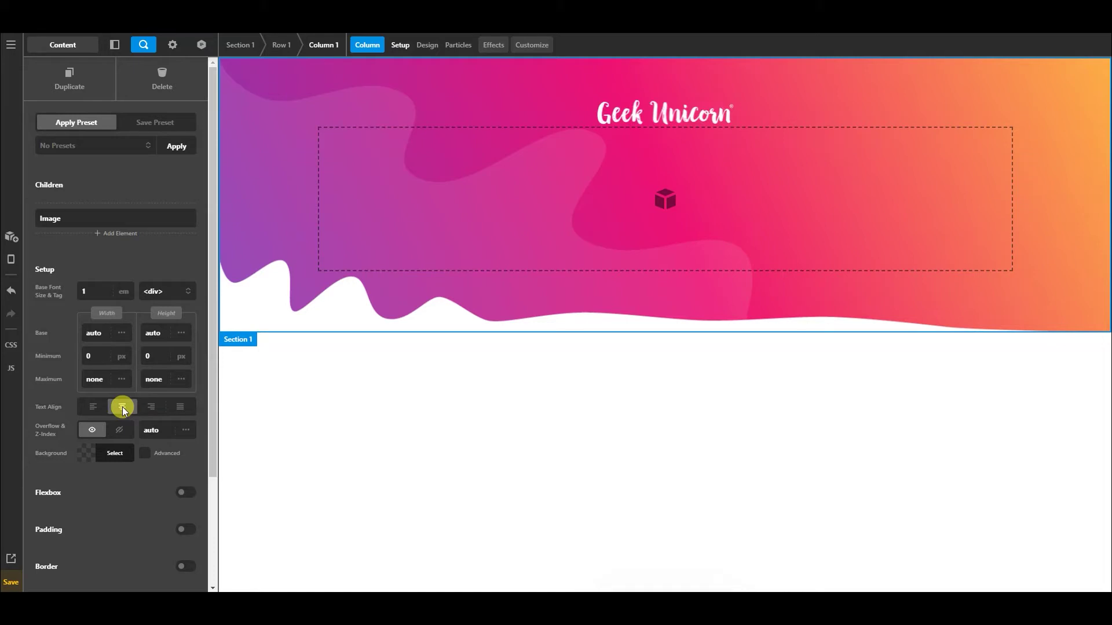
click(623, 112)
scroll(182, 365, down, 2)
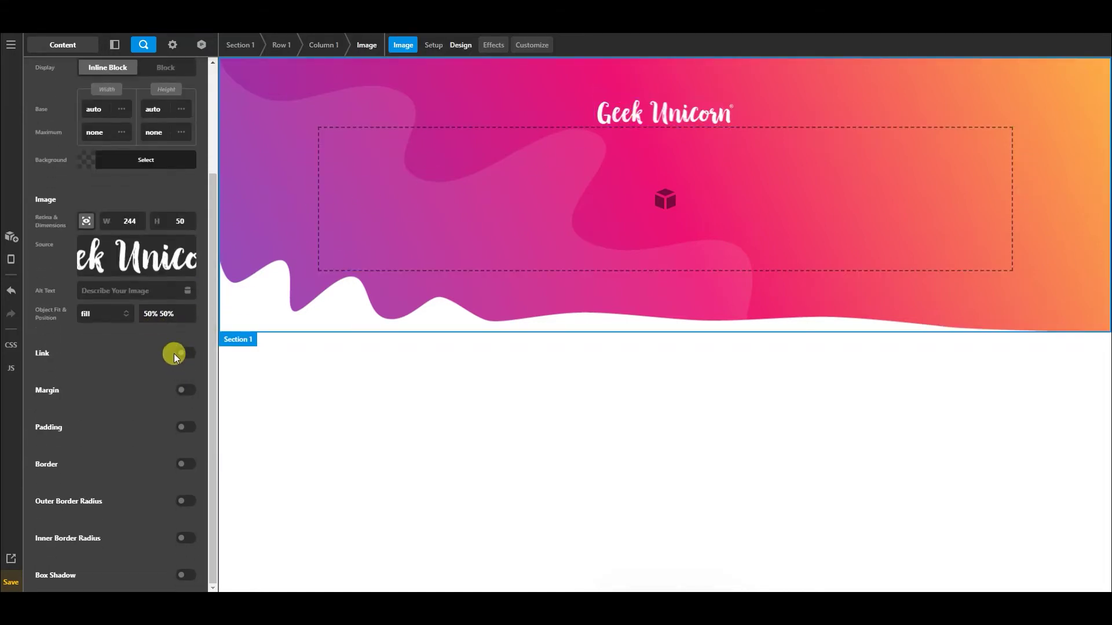
click(180, 353)
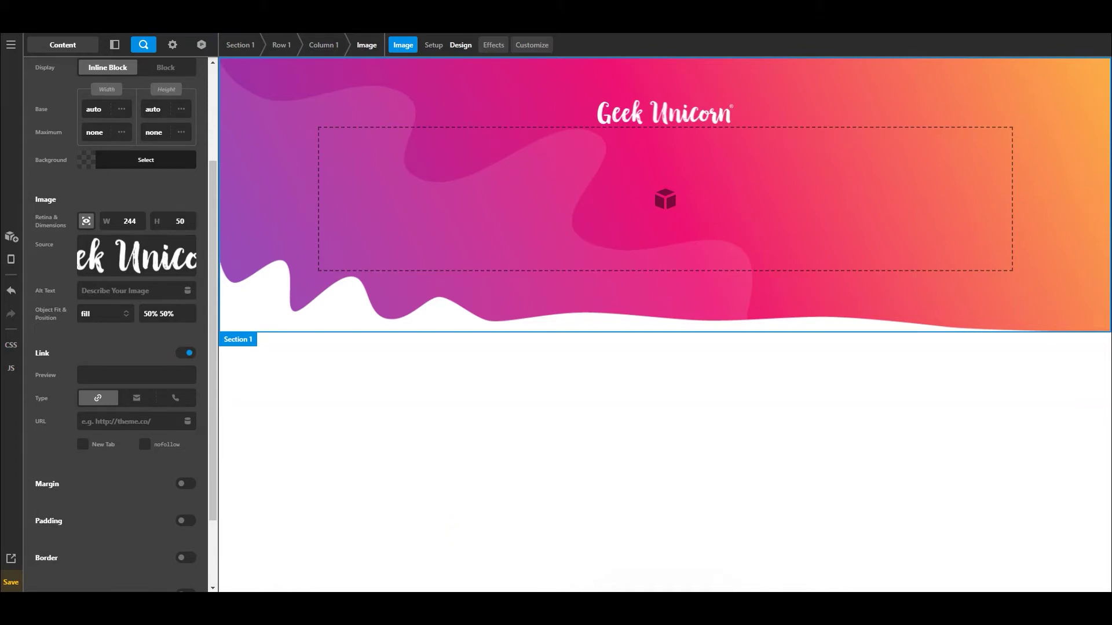
key(alt+Tab)
drag(520, 401, 387, 393)
key(ctrl+c)
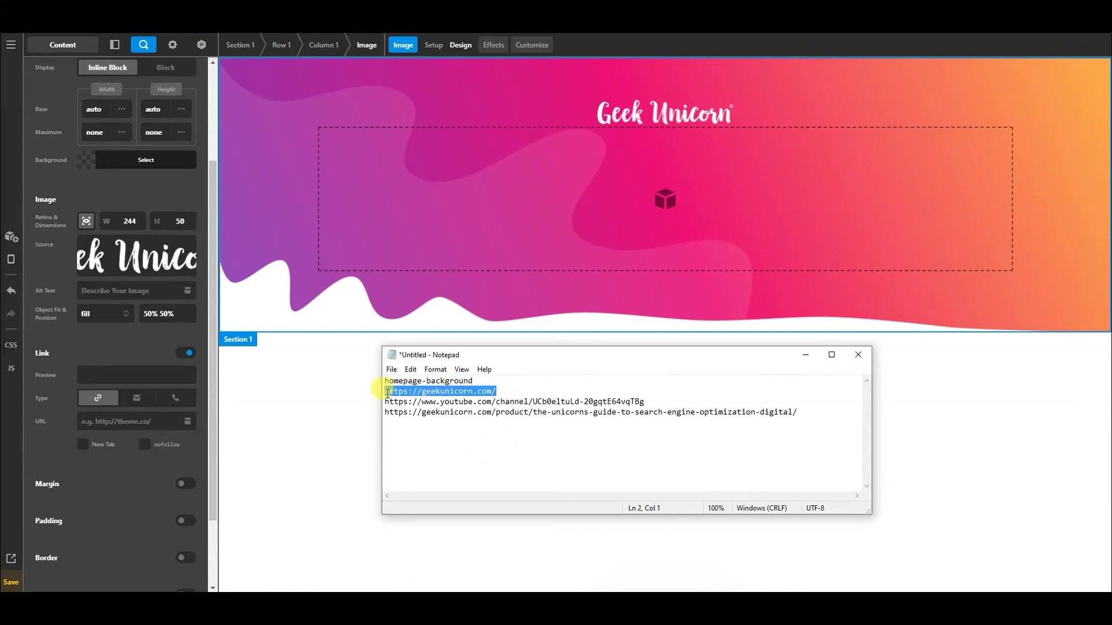
click(805, 354)
click(113, 415)
key(ctrl+v)
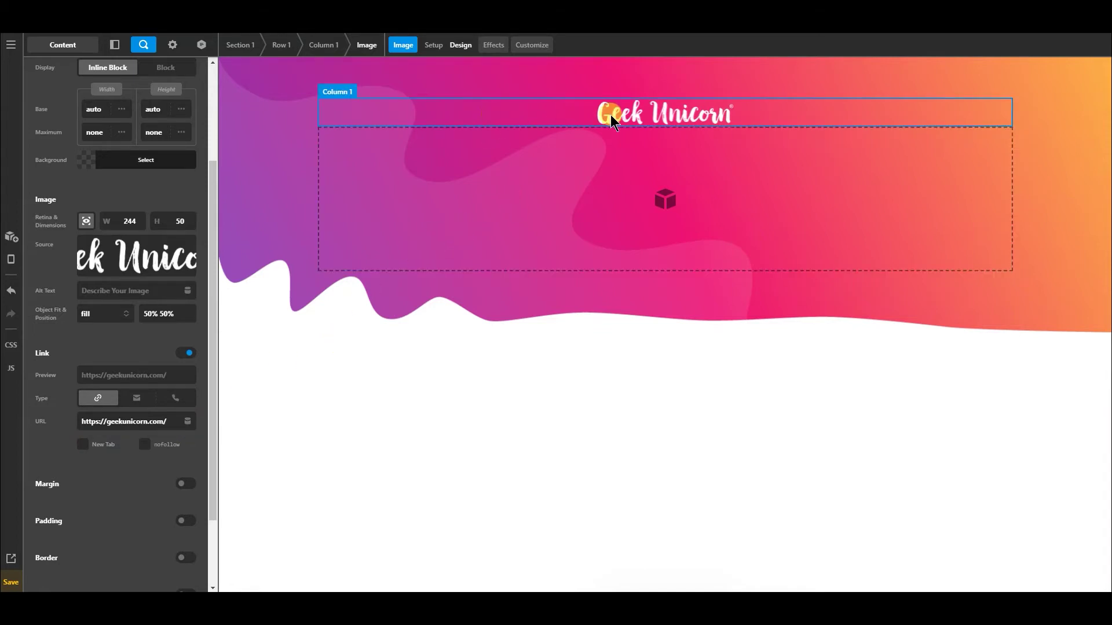
Enable the margin on Row 1 and set its bottom margin to 1.5 em.
click(361, 119)
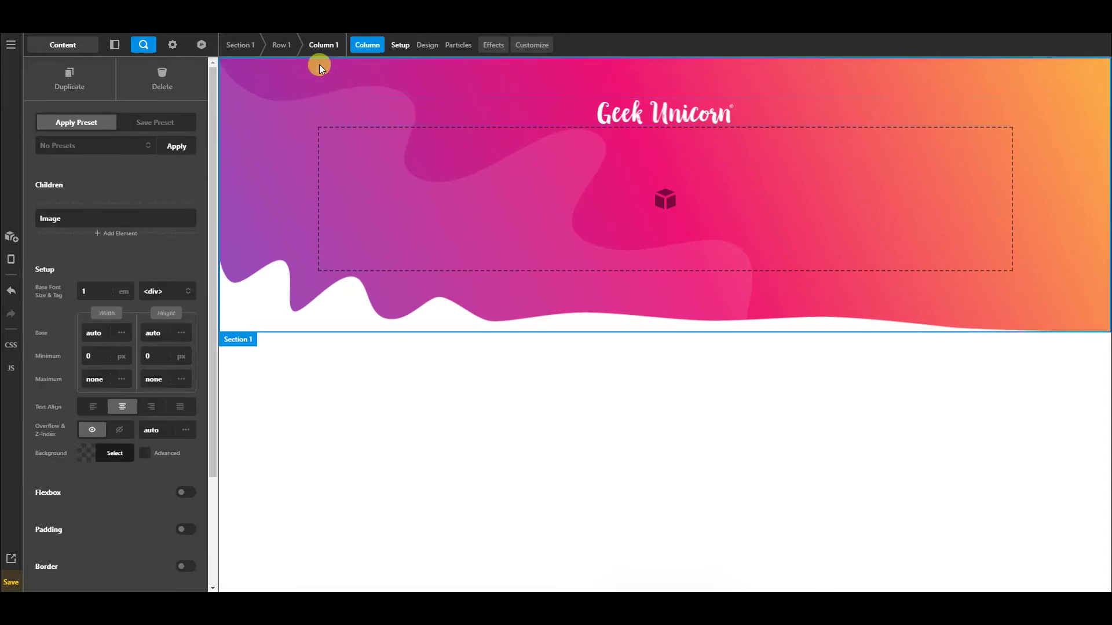
click(282, 46)
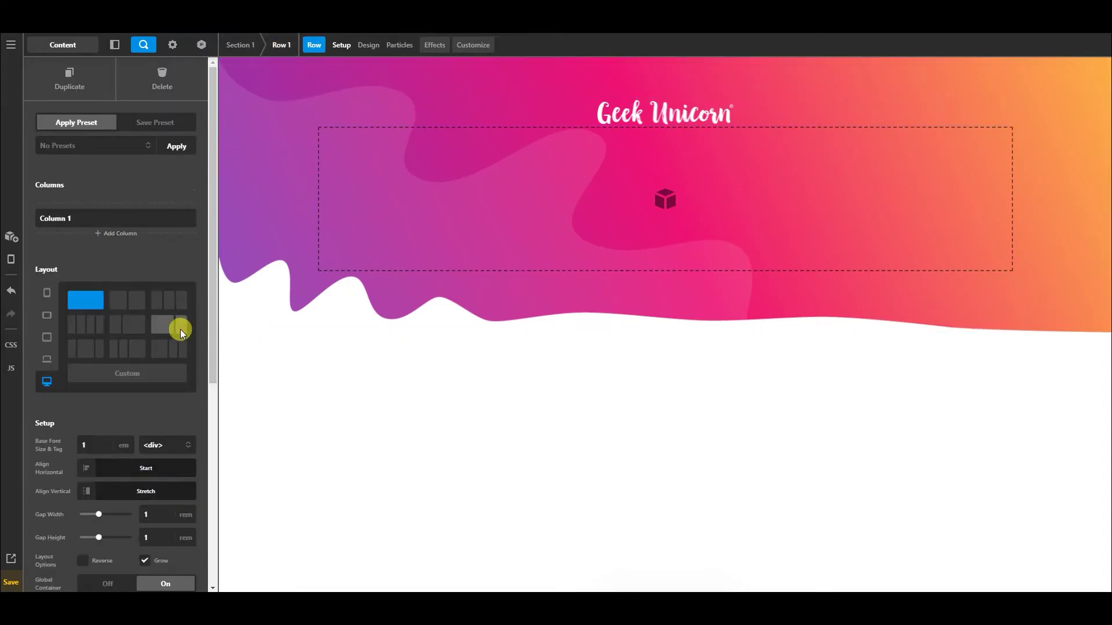
scroll(180, 329, down, 5)
scroll(180, 331, down, 1)
click(182, 353)
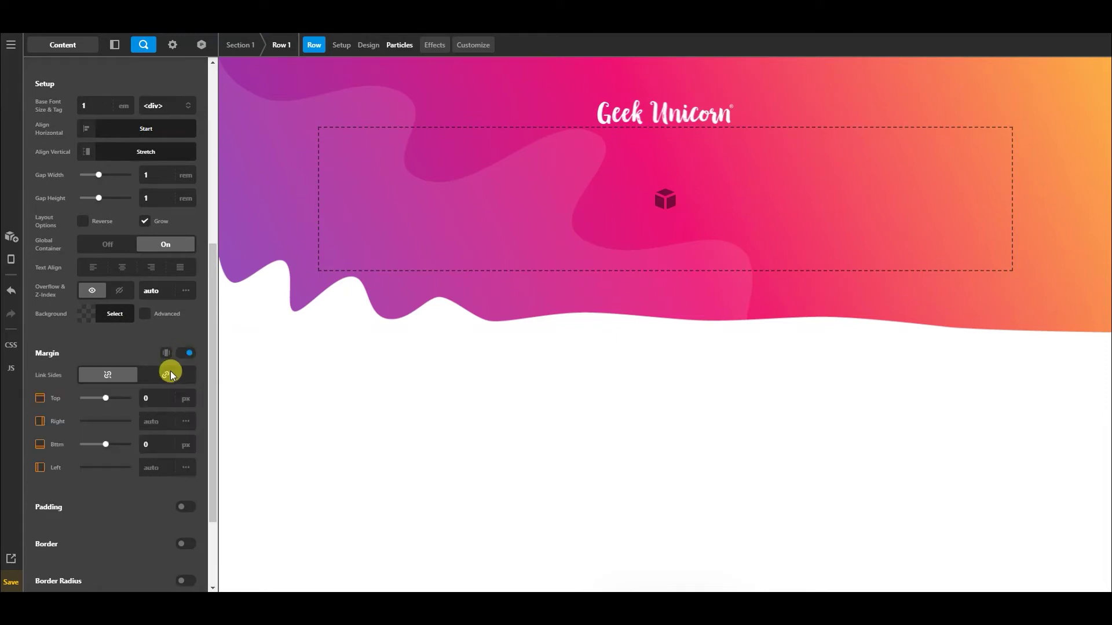
scroll(170, 371, down, 1)
click(186, 387)
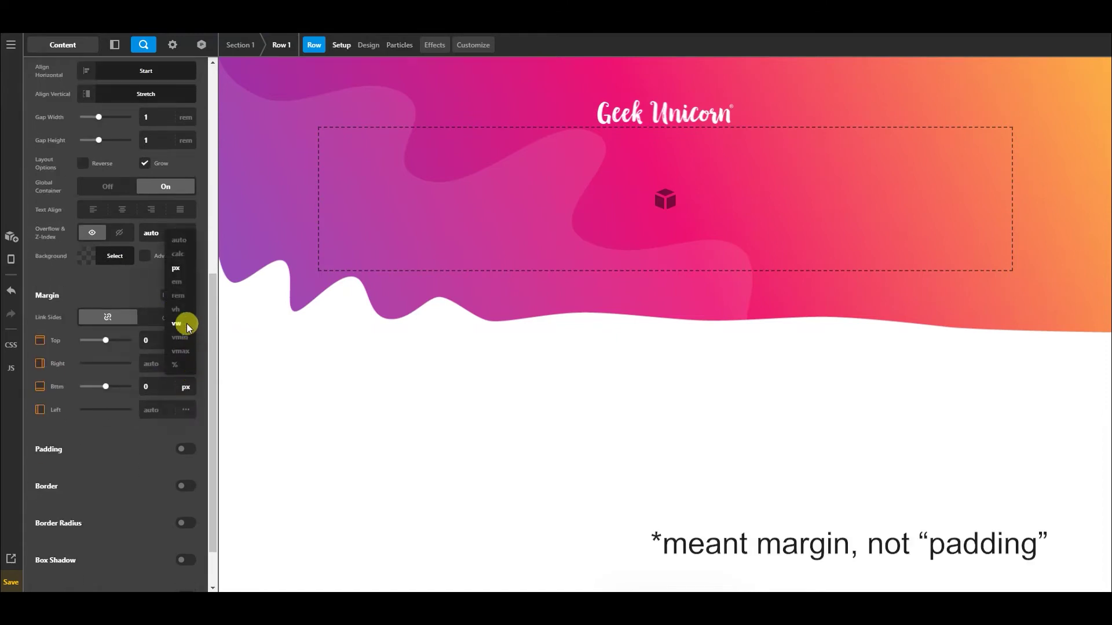
click(177, 282)
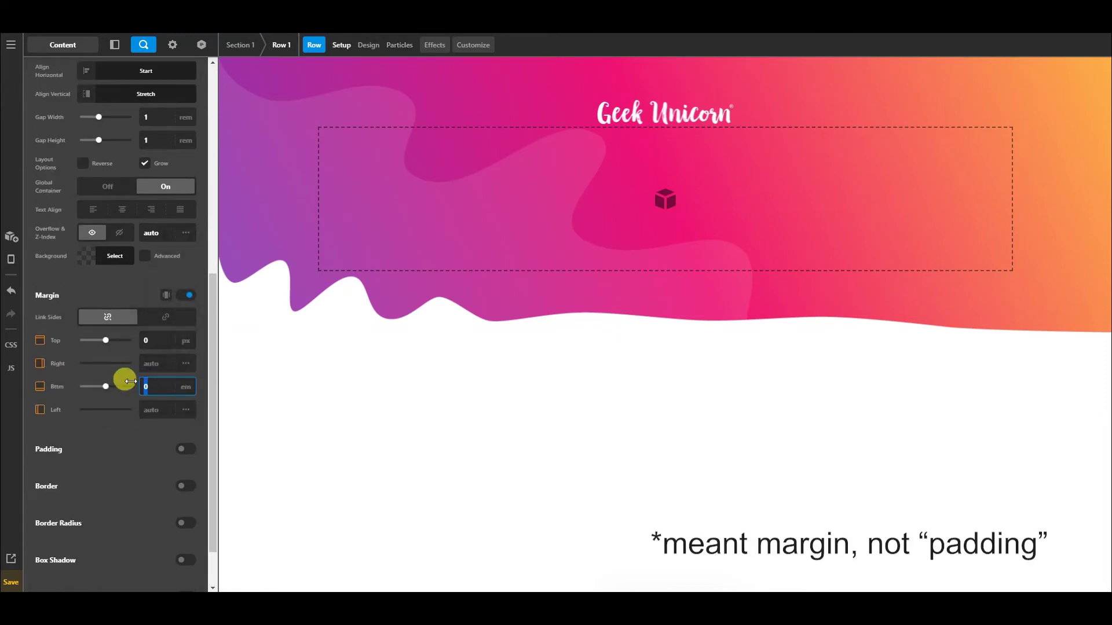
text(1.5)
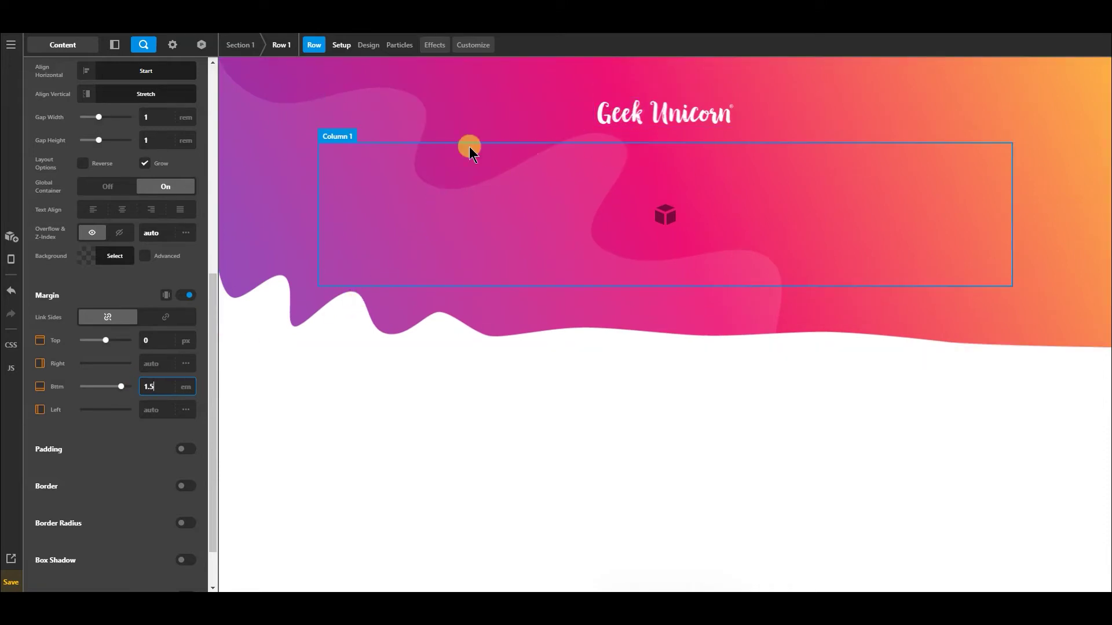
Find the standard Button element and add it to the column of Row 2.
scroll(149, 174, up, 7)
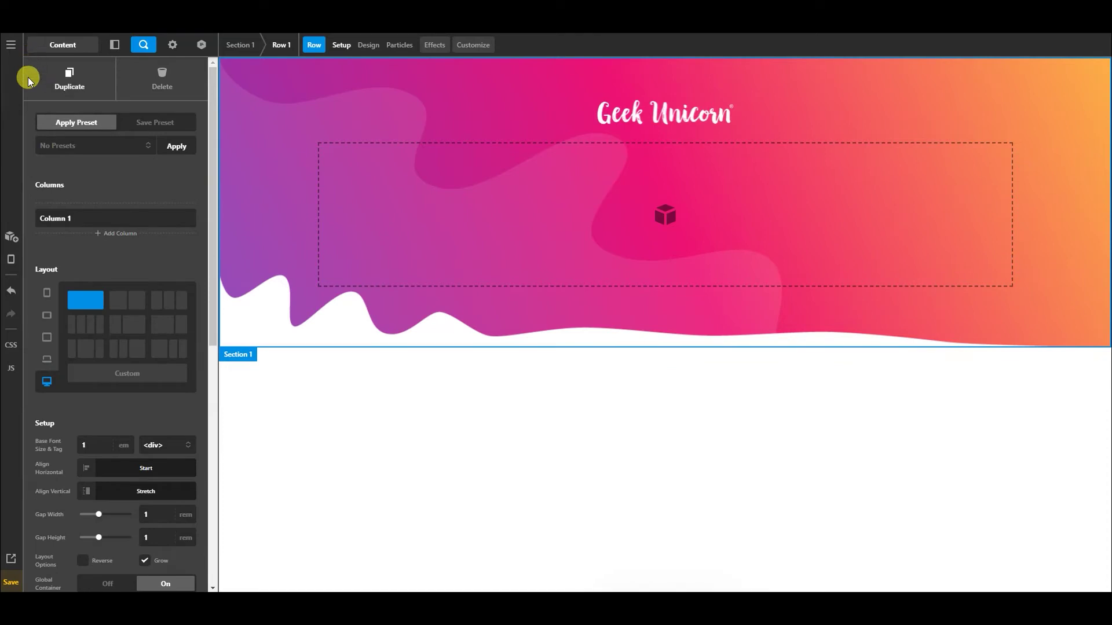
click(11, 236)
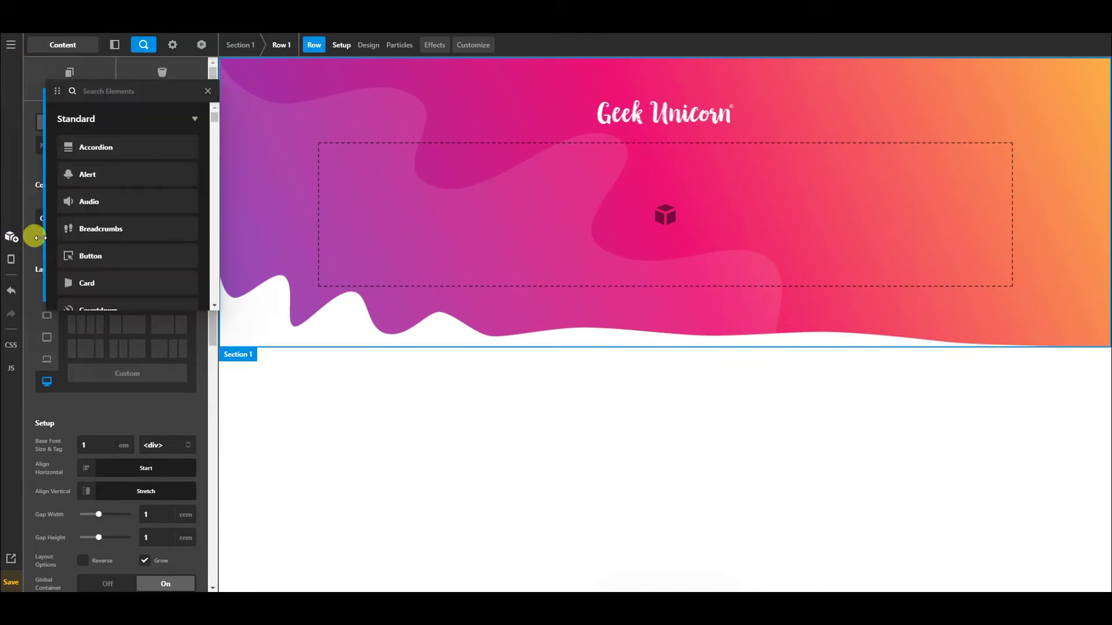
text(button)
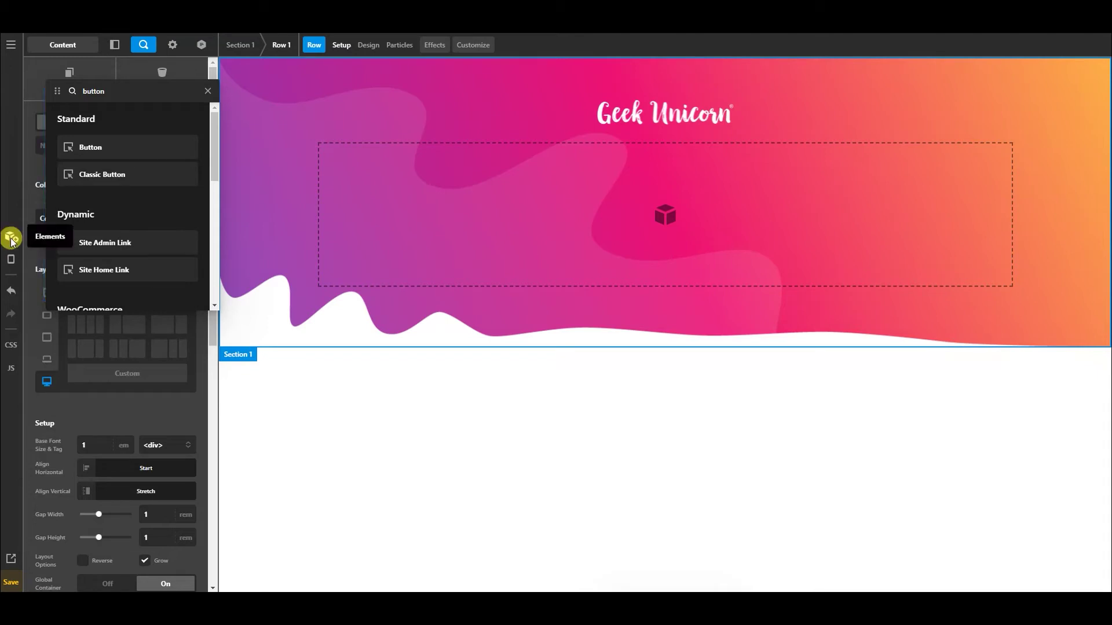
drag(87, 145, 456, 189)
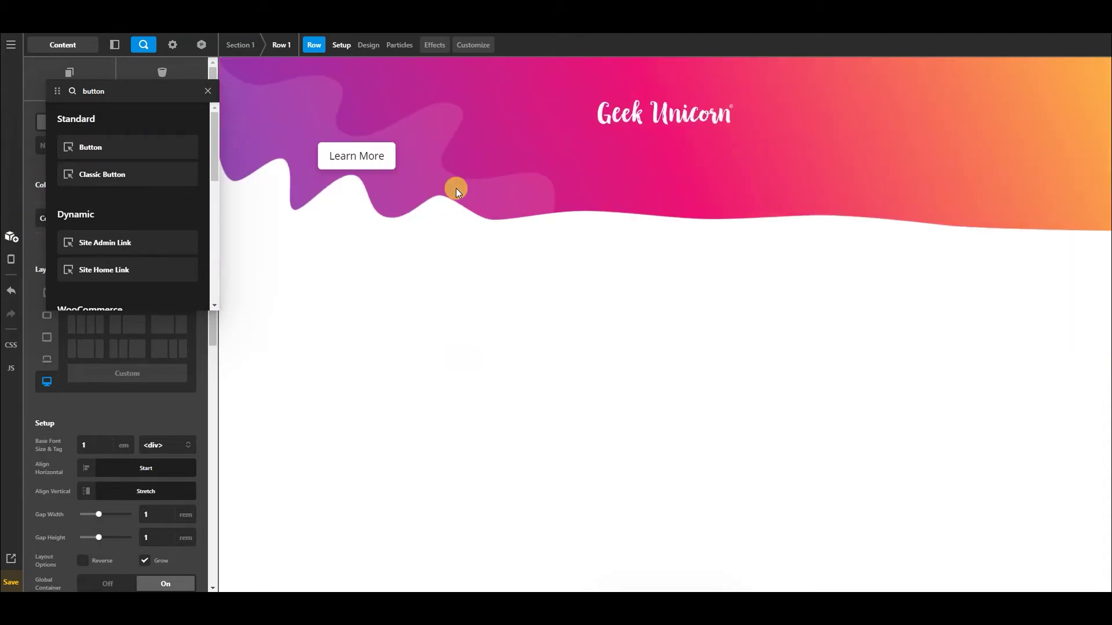
Apply the "white pill button" preset to the Learn More button and center it with the column's text alignment.
click(370, 161)
click(208, 93)
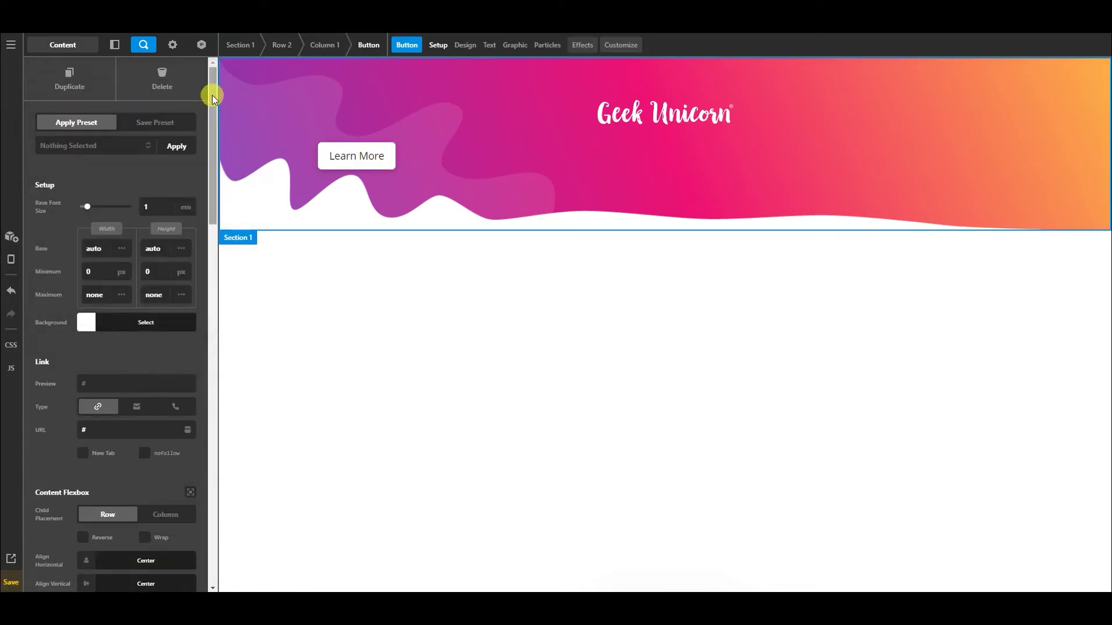
click(113, 145)
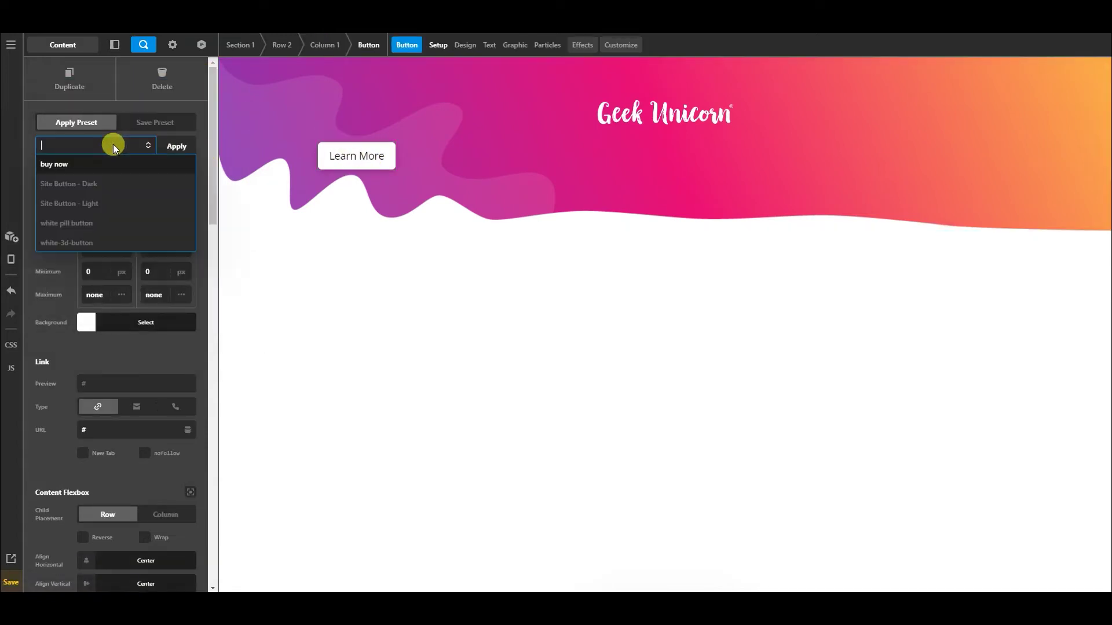
click(85, 224)
click(178, 147)
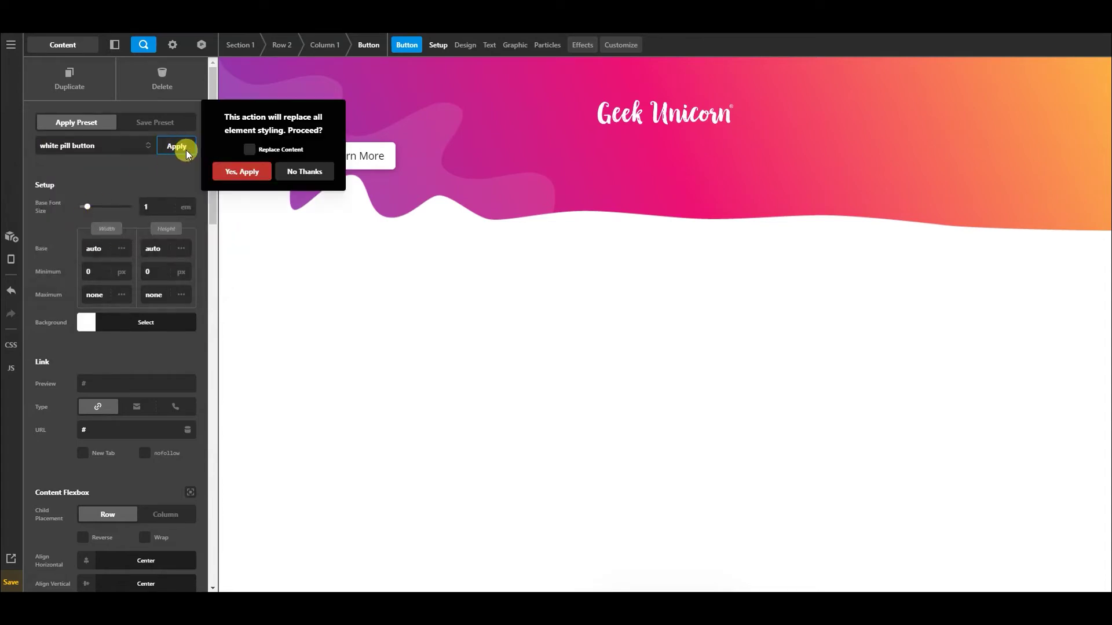
click(240, 173)
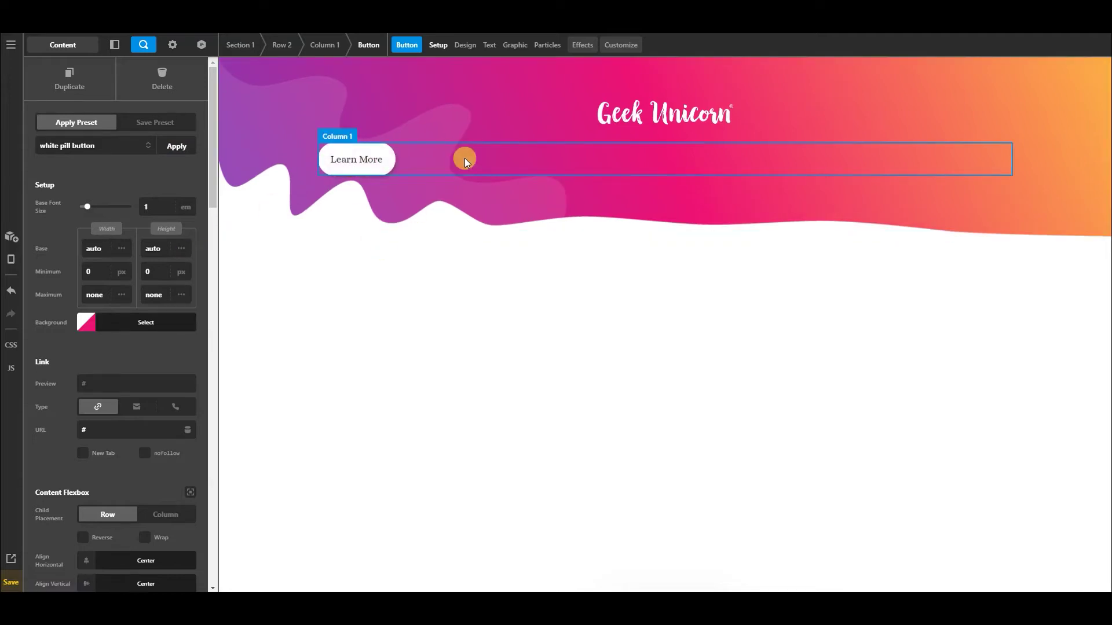
click(464, 158)
click(125, 404)
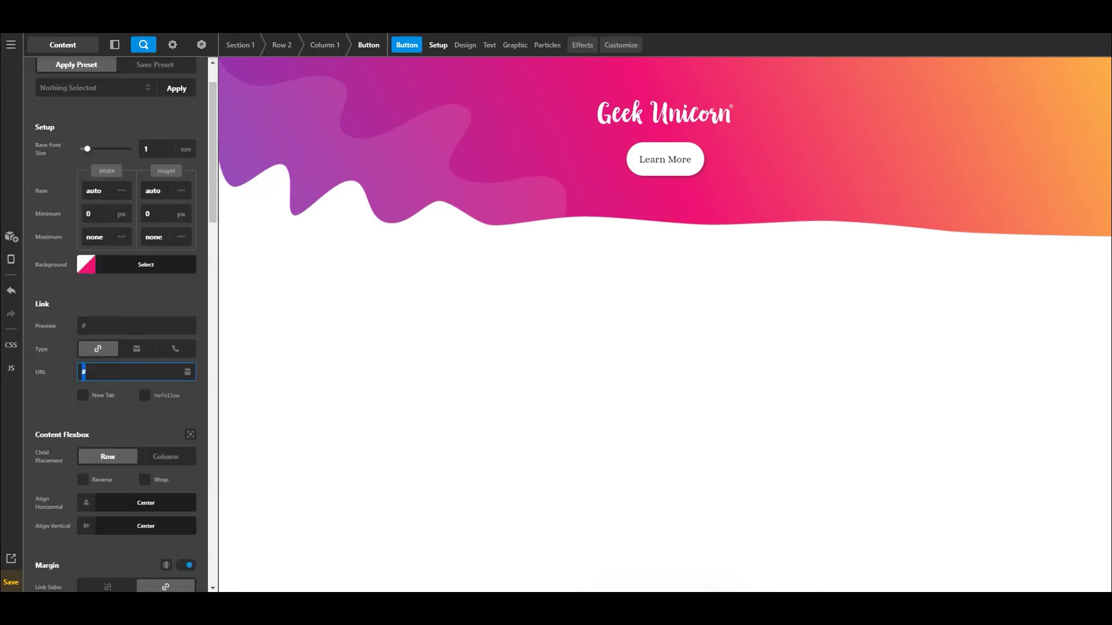
key(alt+Tab)
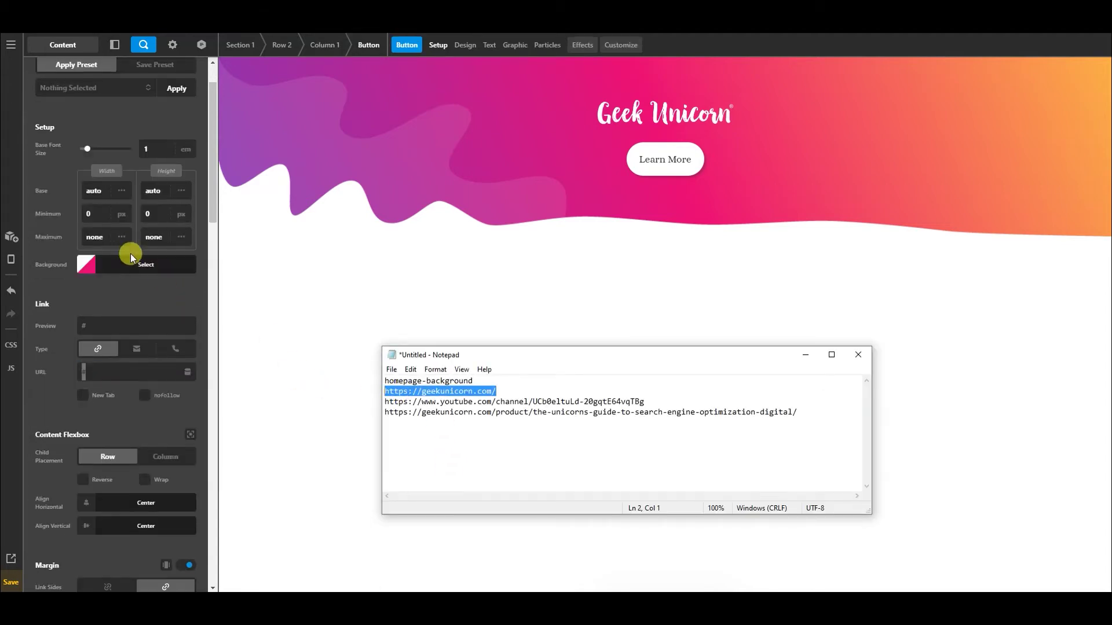
click(114, 364)
text(https://geekunicorn.com/)
Change the button's primary text to "Geek Unicorn Website".
scroll(155, 359, down, 7)
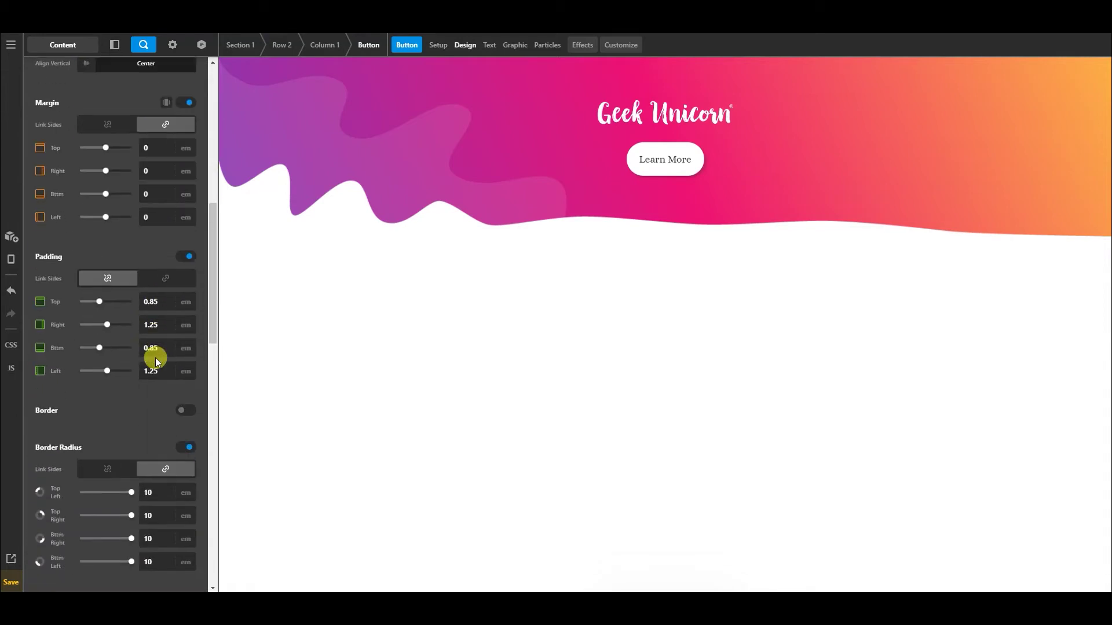
scroll(156, 359, down, 10)
drag(133, 258, 43, 259)
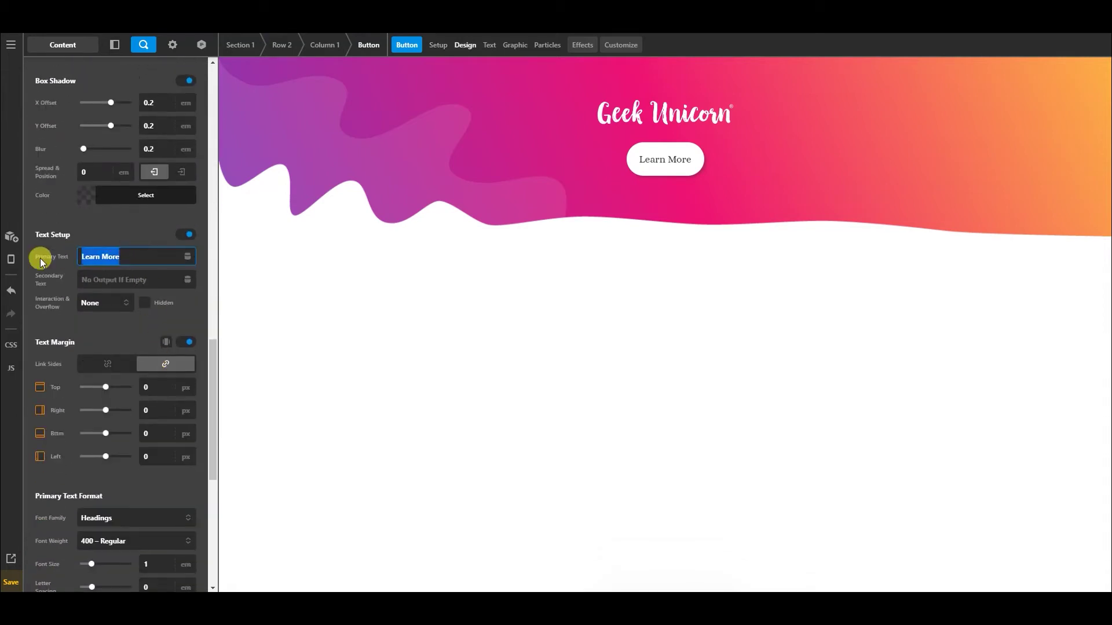
text(Geek Un)
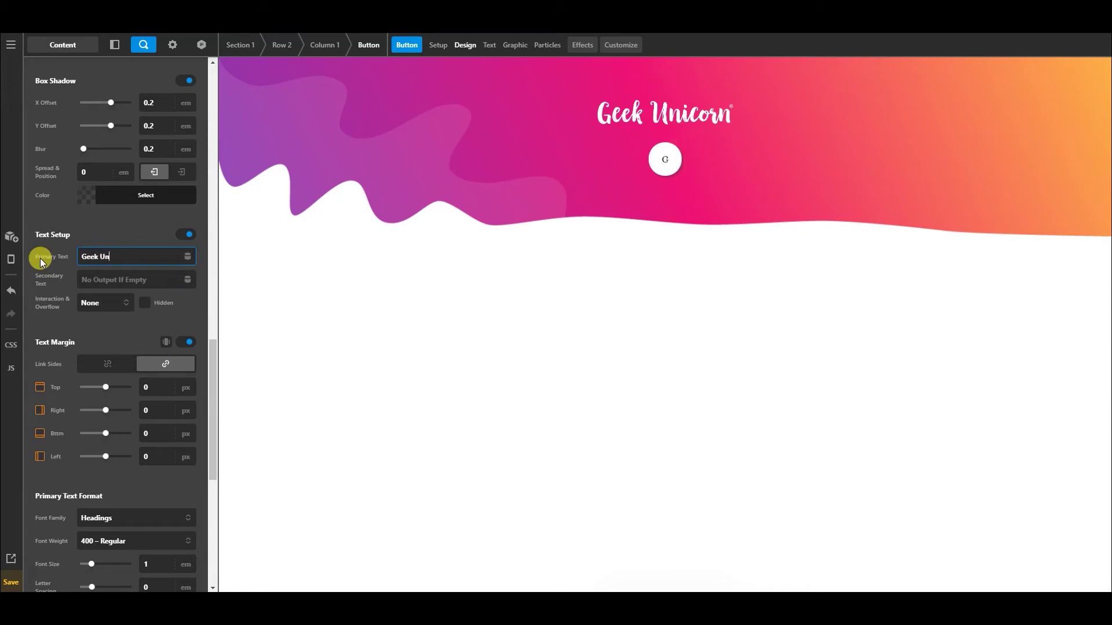
text(icorn Website)
click(106, 220)
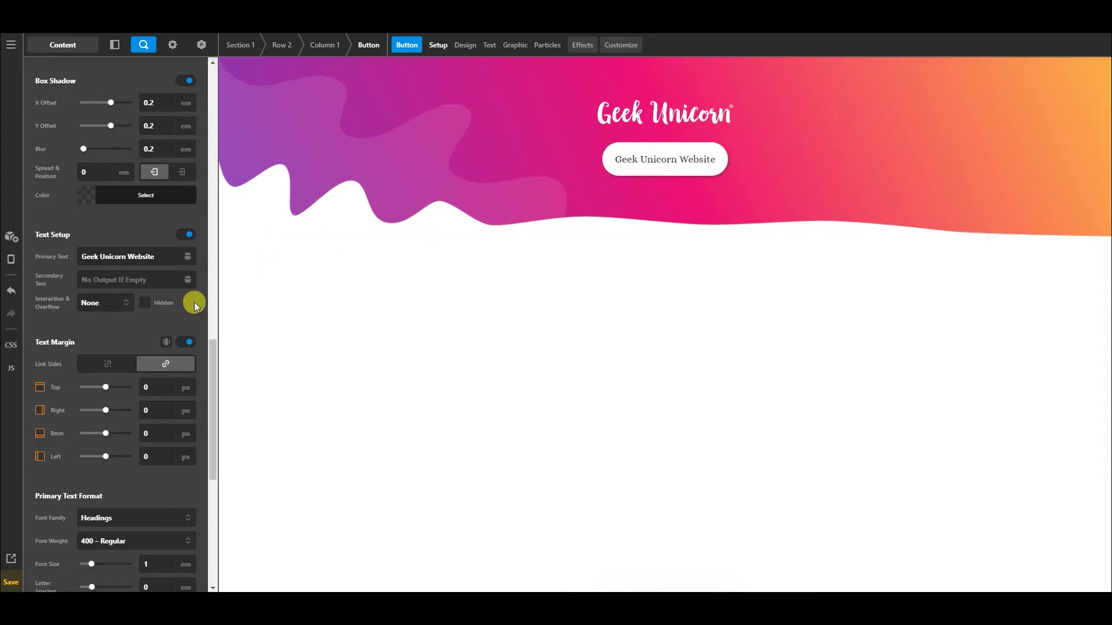
scroll(145, 322, up, 10)
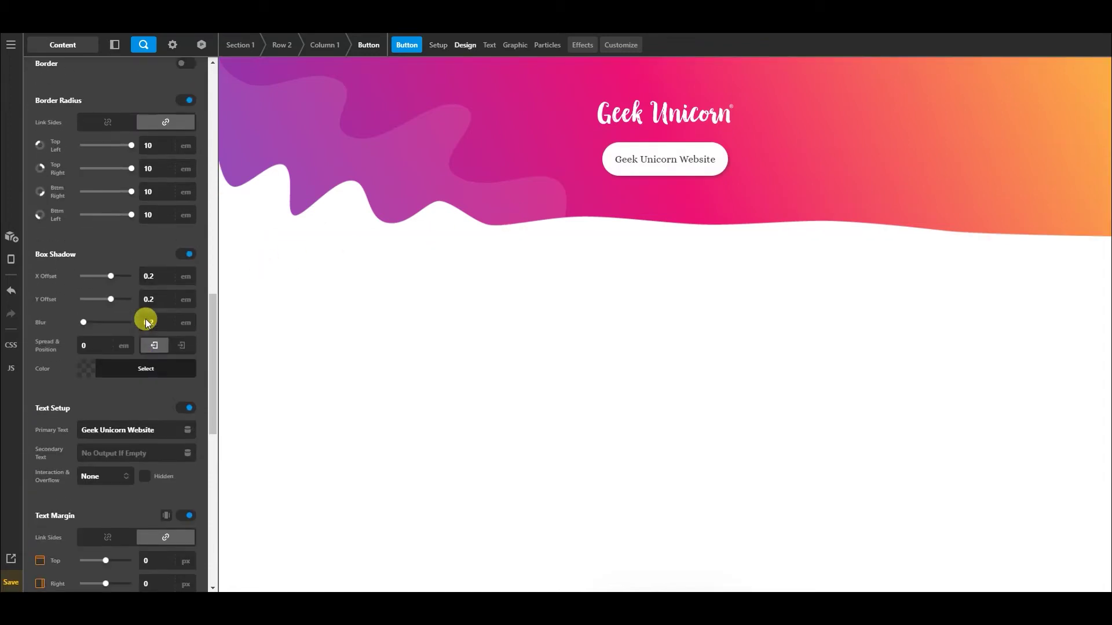
Unlink the Geek Unicorn Website button's margin sides, set its bottom margin to 1.5 em and duplicate the button.
scroll(141, 315, up, 5)
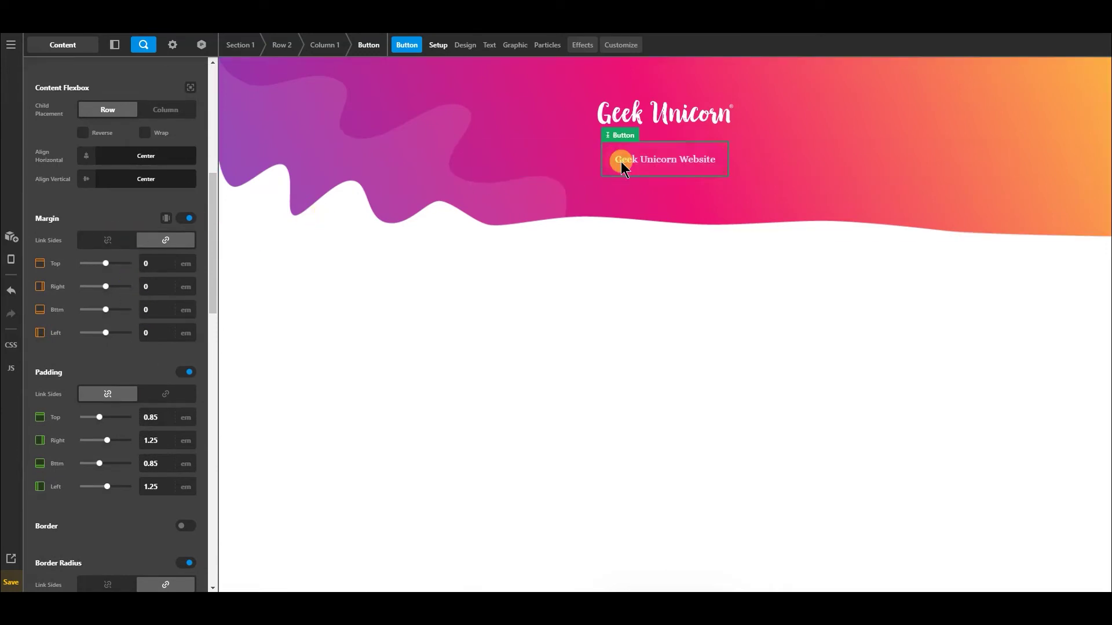
click(120, 239)
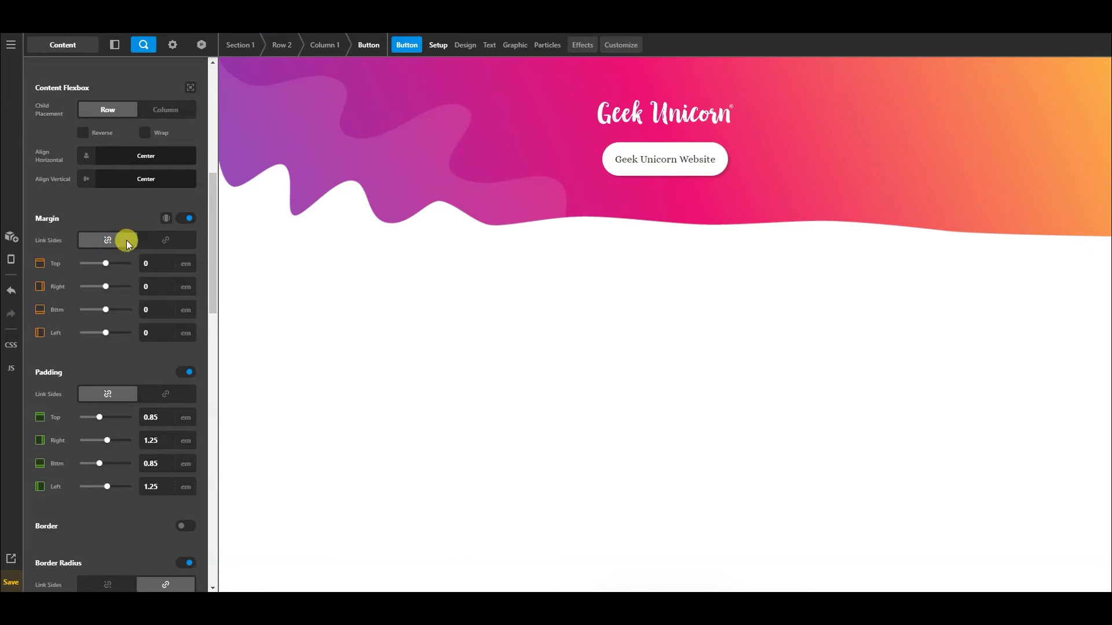
click(147, 306)
text(1.5)
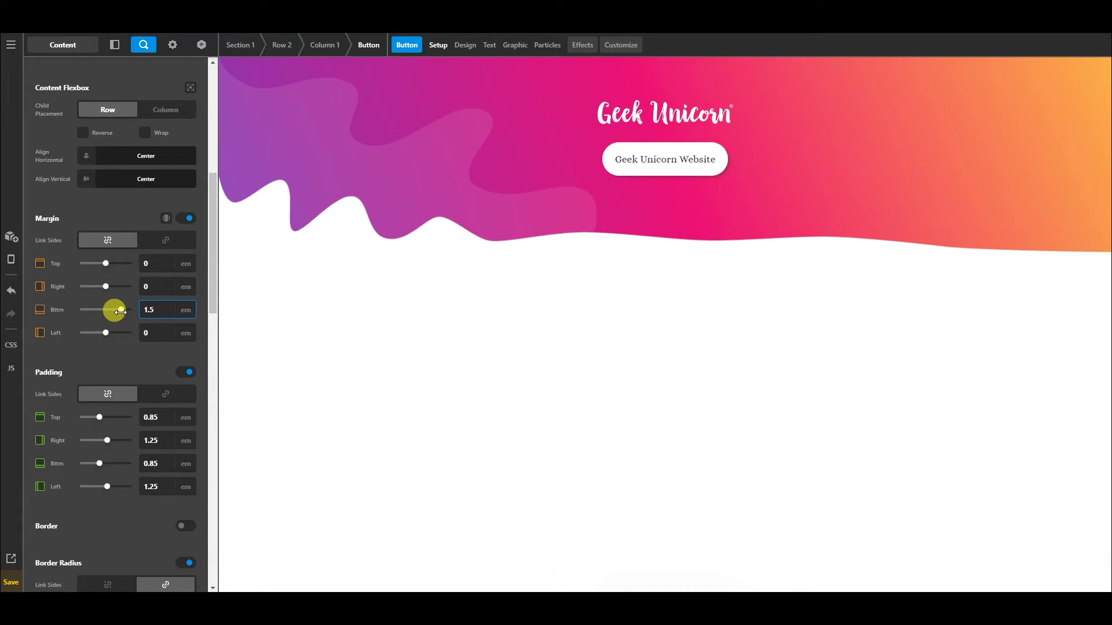
click(123, 214)
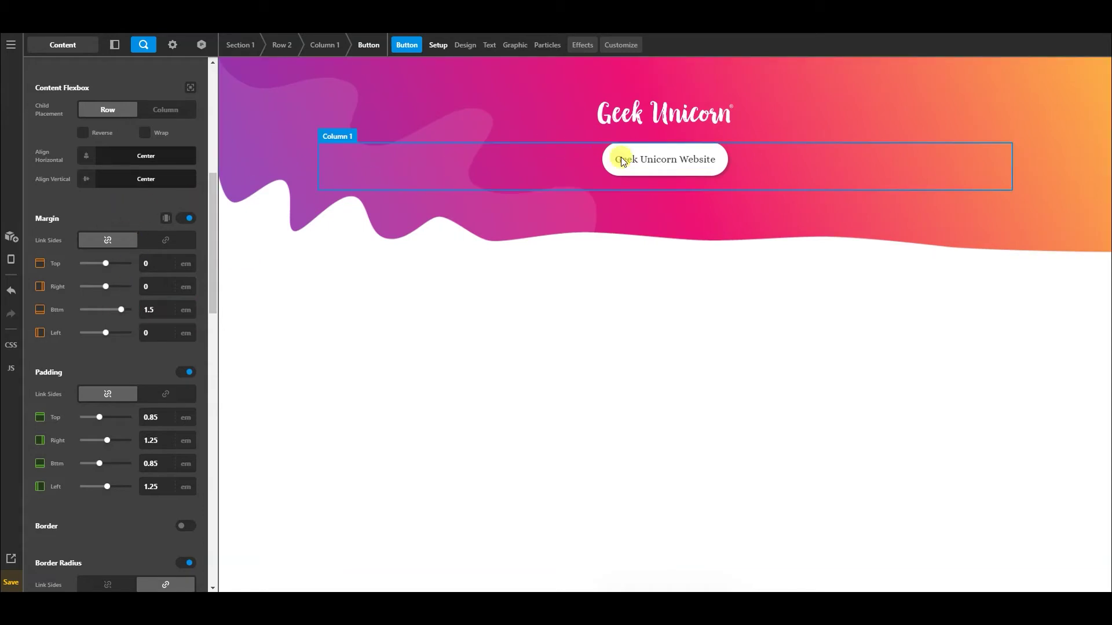
scroll(102, 115, up, 7)
click(83, 78)
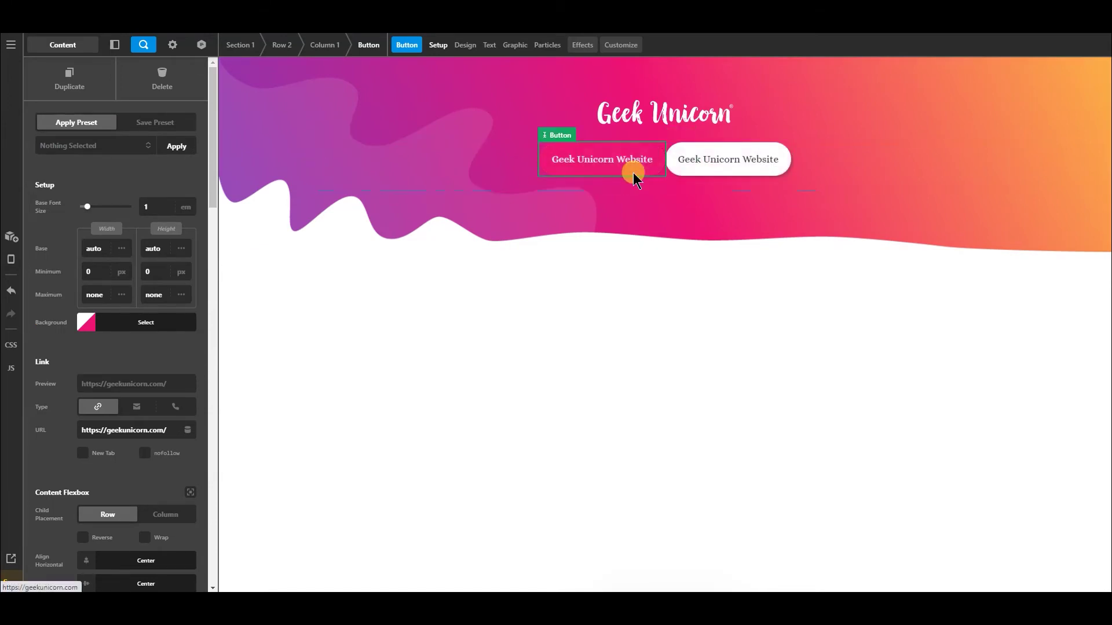
Enable Flexbox on Column 1 of Row 2 and set its child placement to Column so the buttons stack.
click(500, 188)
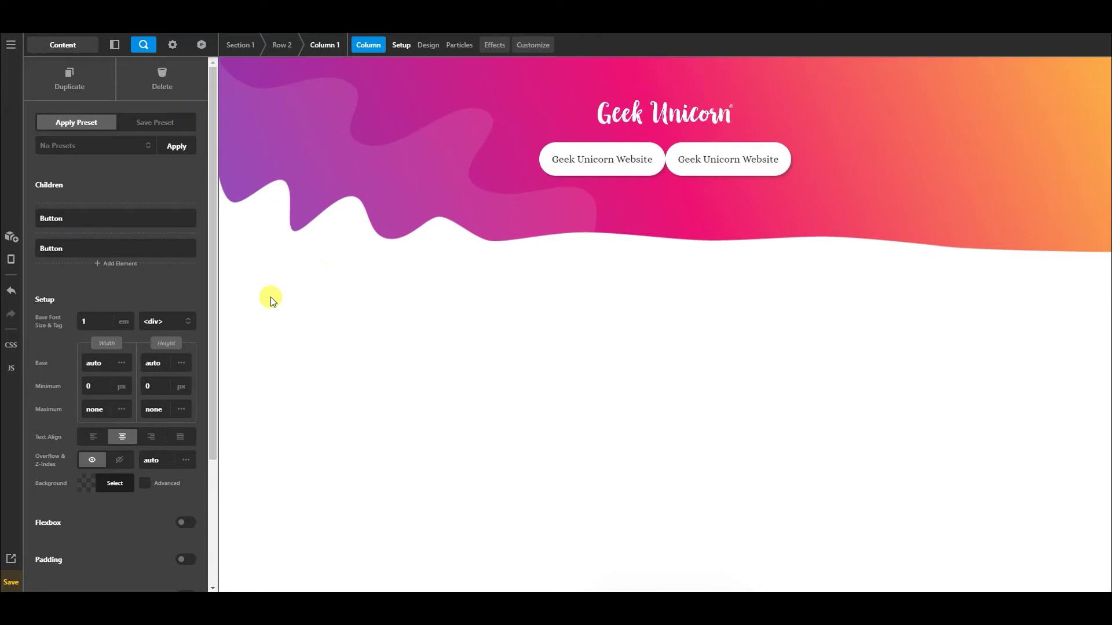
scroll(115, 420, down, 2)
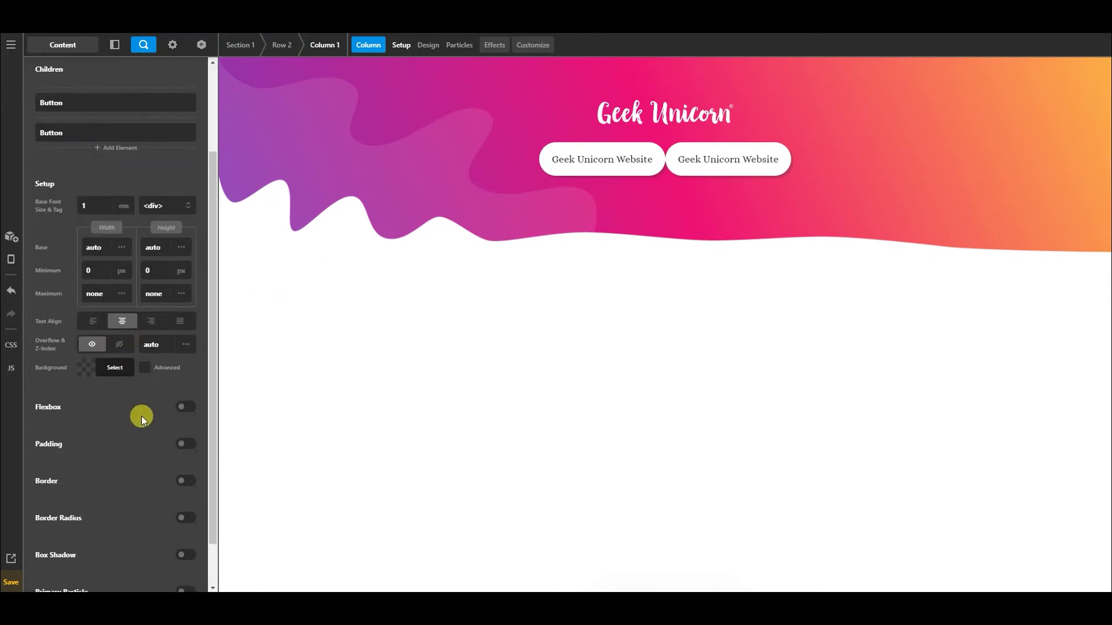
click(183, 407)
scroll(155, 422, down, 3)
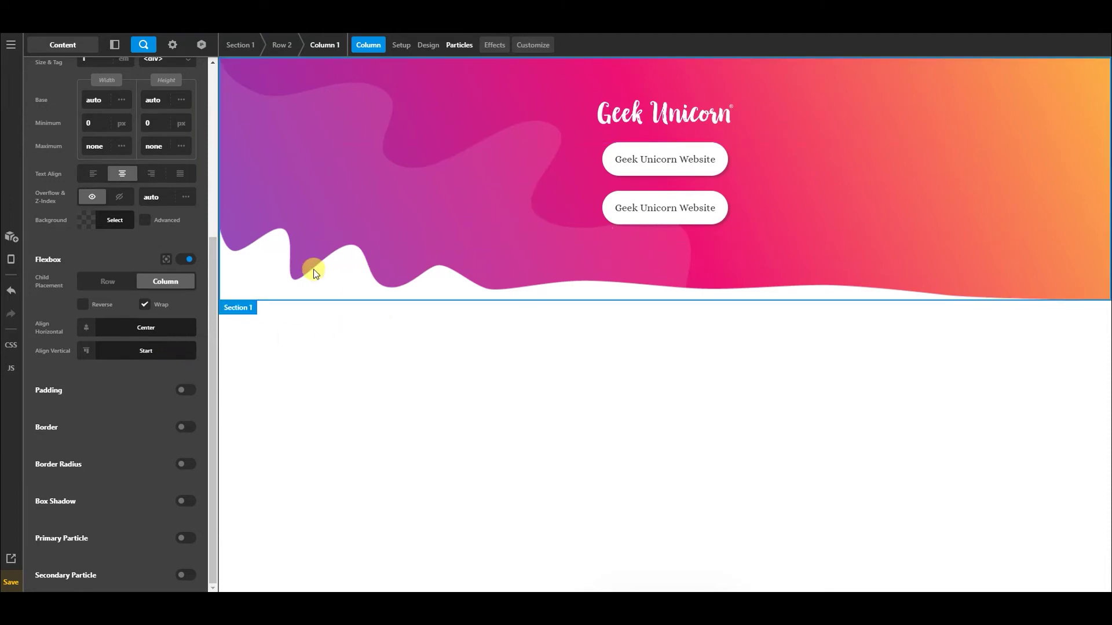
click(109, 286)
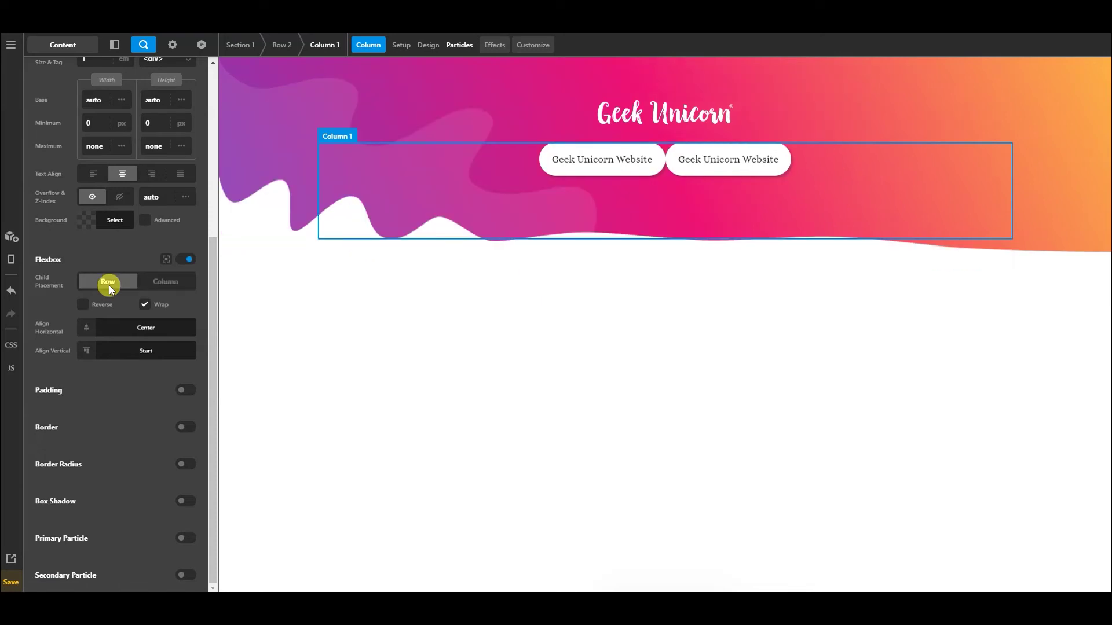
click(167, 282)
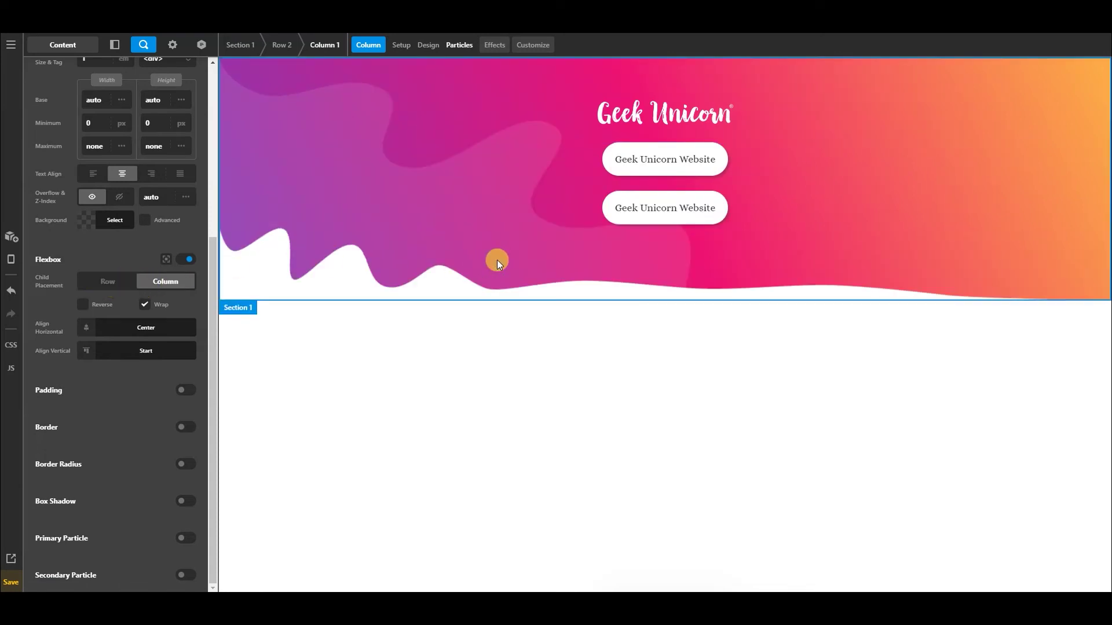
Duplicate the second button and set the lowest button's link URL to the YouTube channel address copied from Notepad.
click(633, 216)
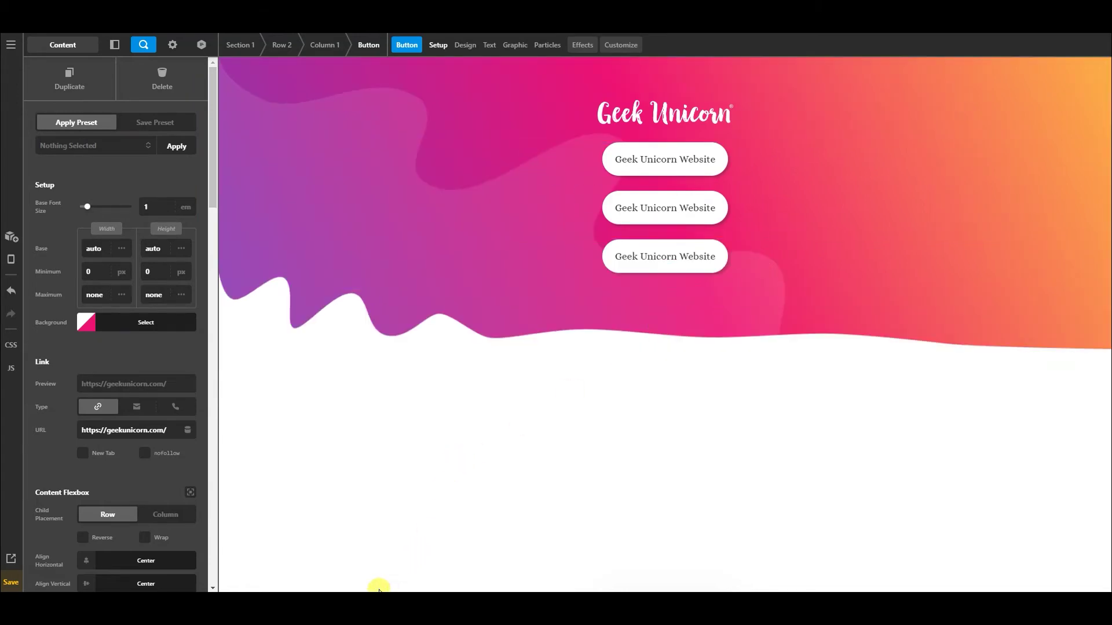
click(373, 604)
drag(644, 401, 380, 403)
key(ctrl+c)
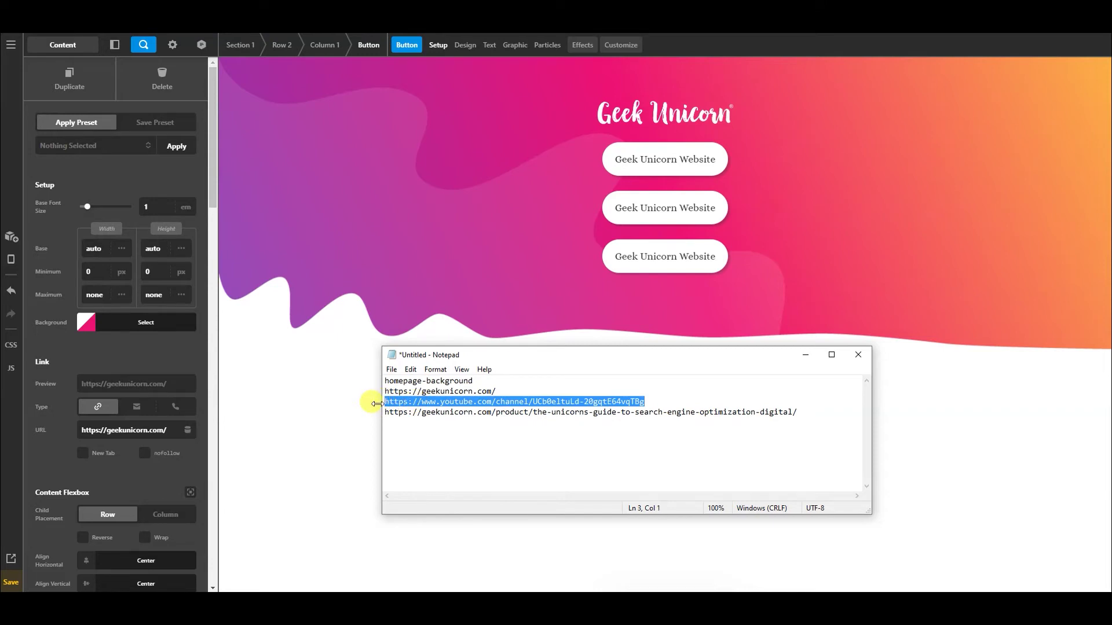
click(676, 255)
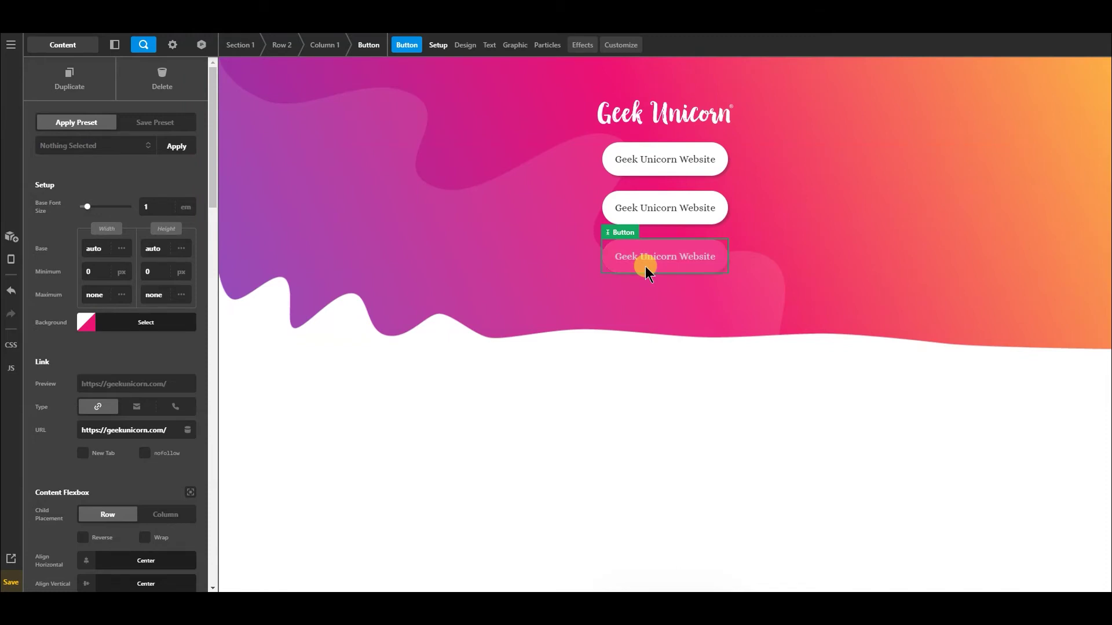
drag(174, 428, 62, 429)
key(ctrl+v)
Change the lowest button's primary text to "YouTube Channel".
scroll(84, 448, down, 4)
scroll(84, 449, up, 4)
scroll(85, 451, down, 4)
scroll(86, 449, down, 10)
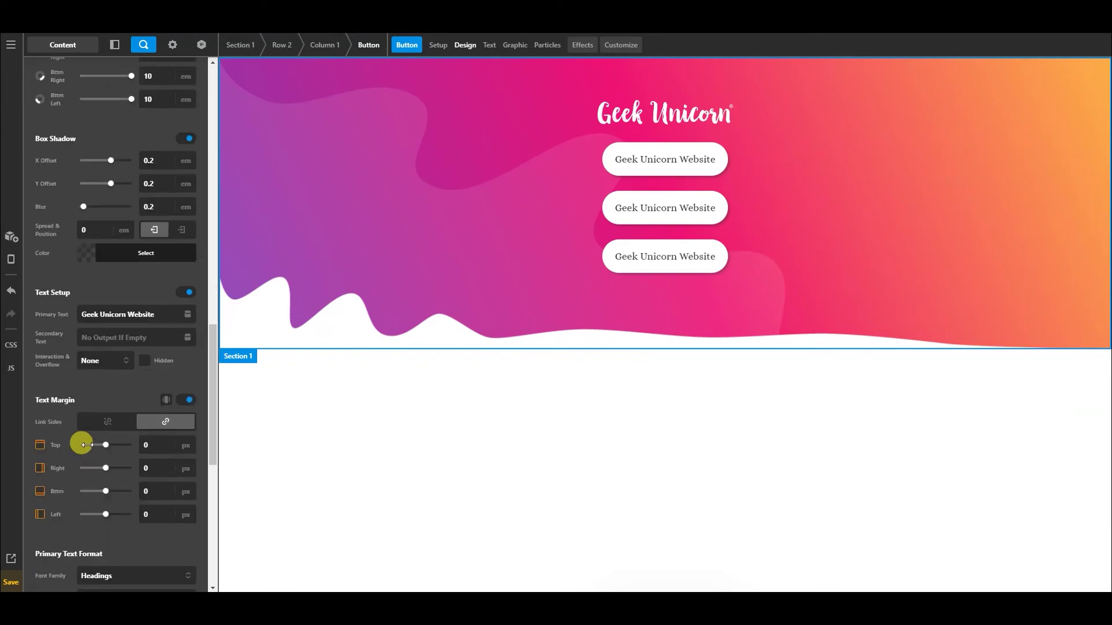
drag(167, 314, 30, 318)
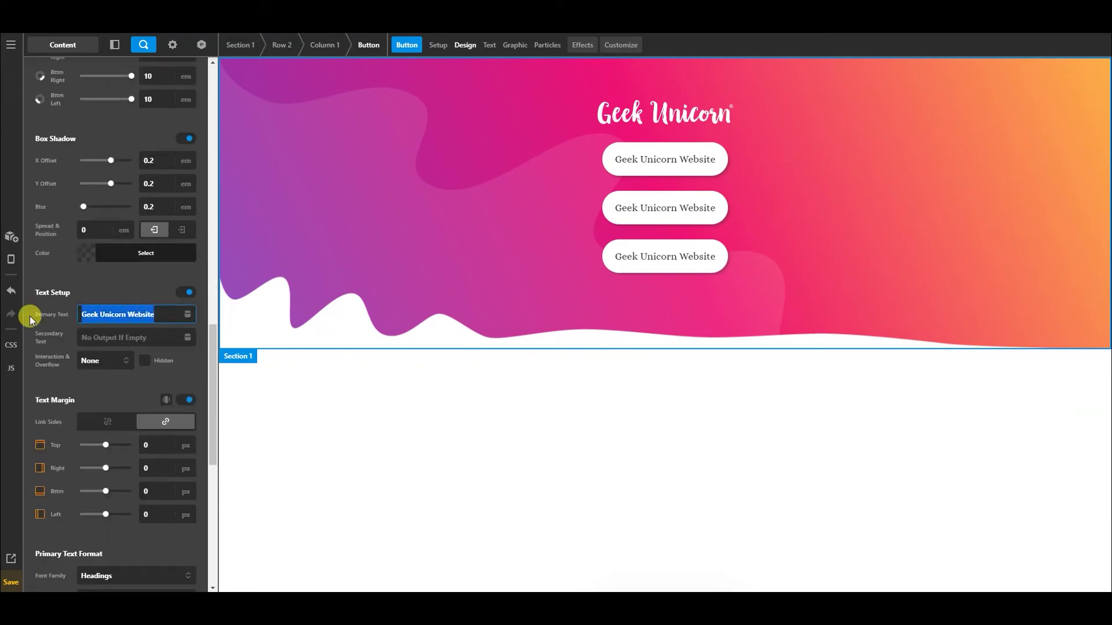
text(YouTube Channel)
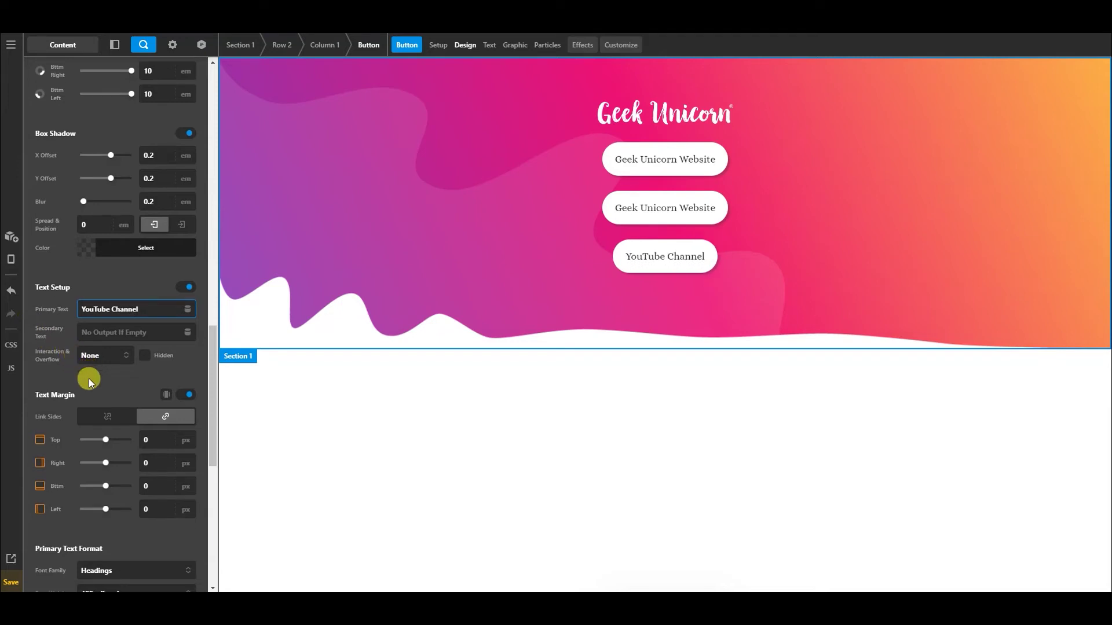
Enable the YouTube Channel button's graphic and set unlinked graphic margins of 10 px on the right and 0 px elsewhere.
scroll(88, 378, down, 7)
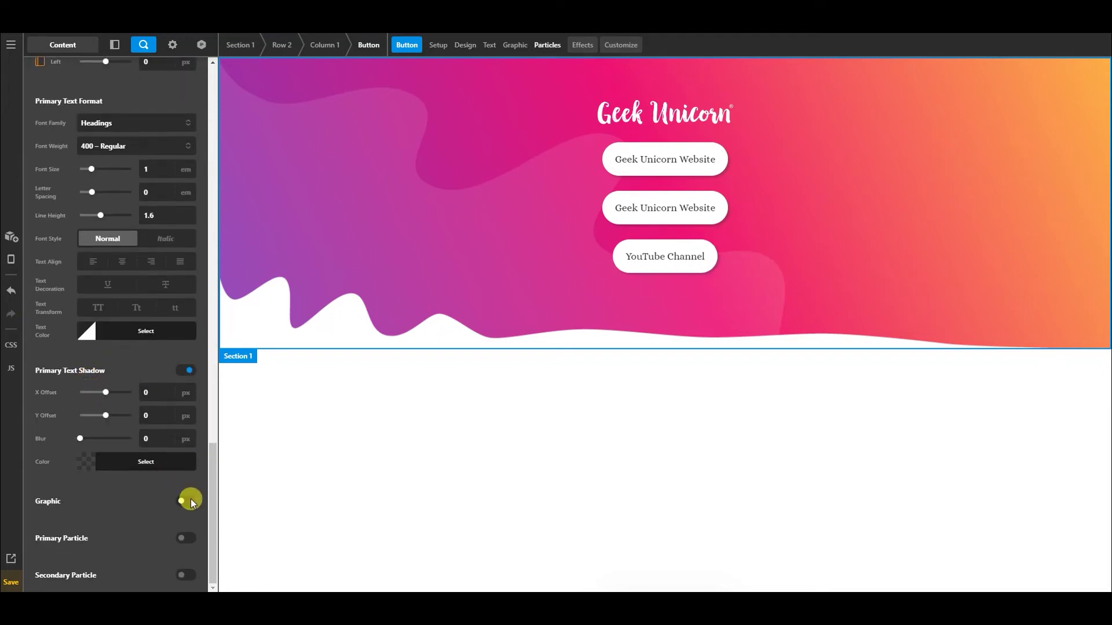
click(188, 499)
scroll(140, 493, down, 5)
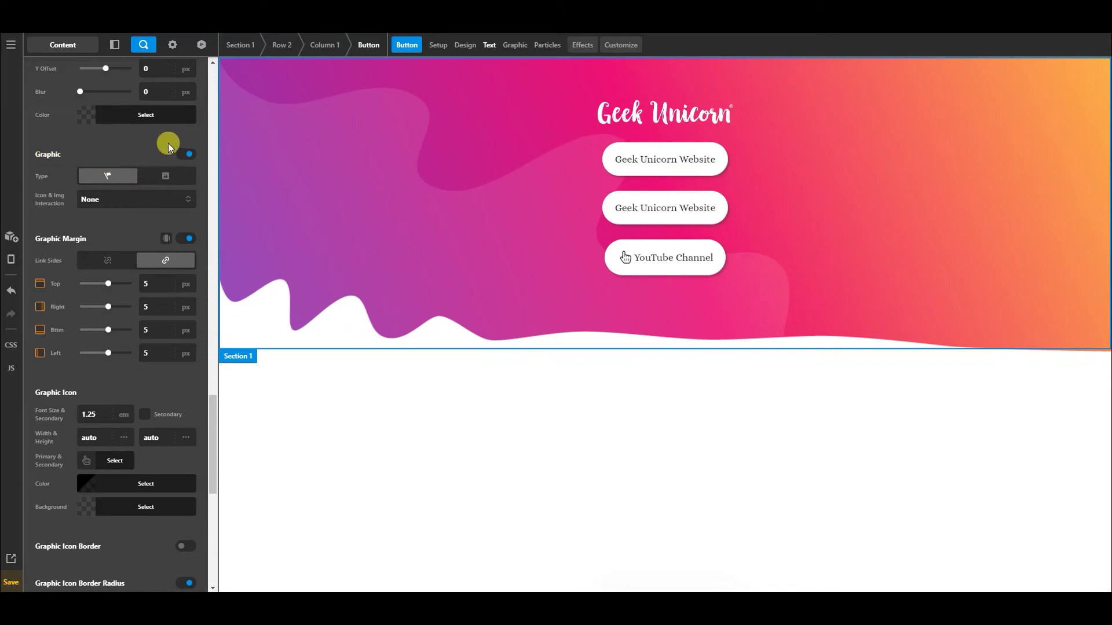
click(152, 286)
drag(120, 284, 110, 285)
click(101, 261)
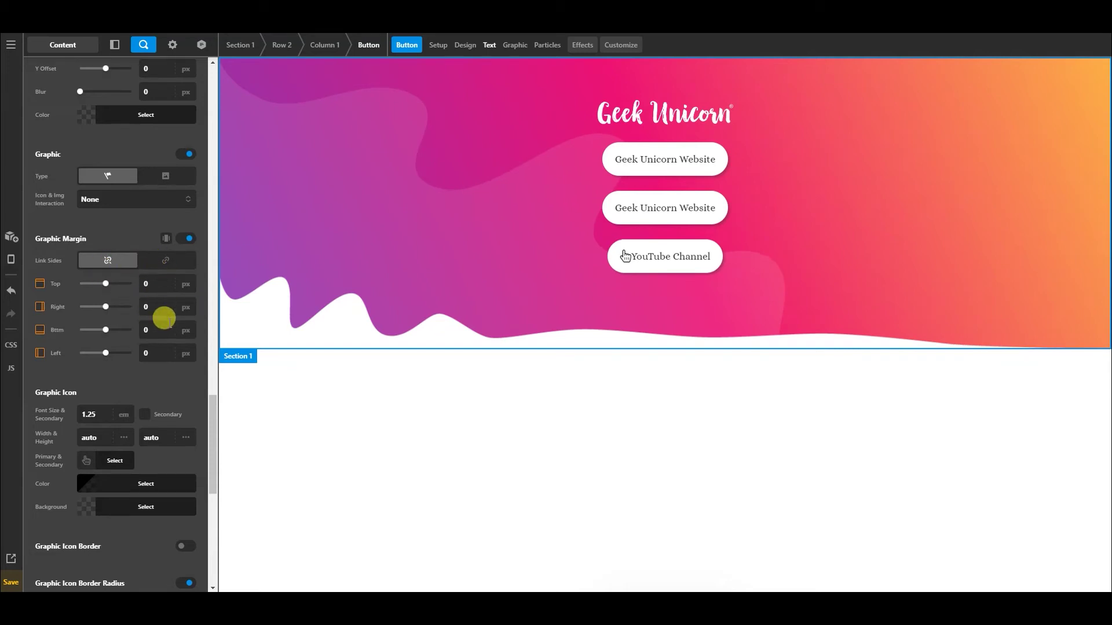
click(143, 306)
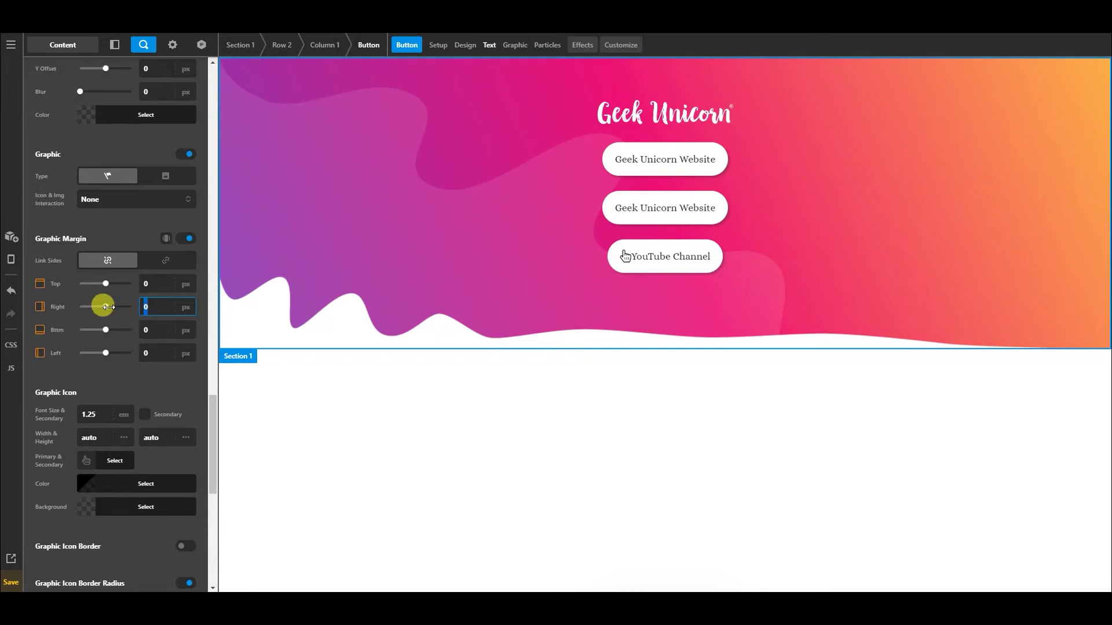
text(10)
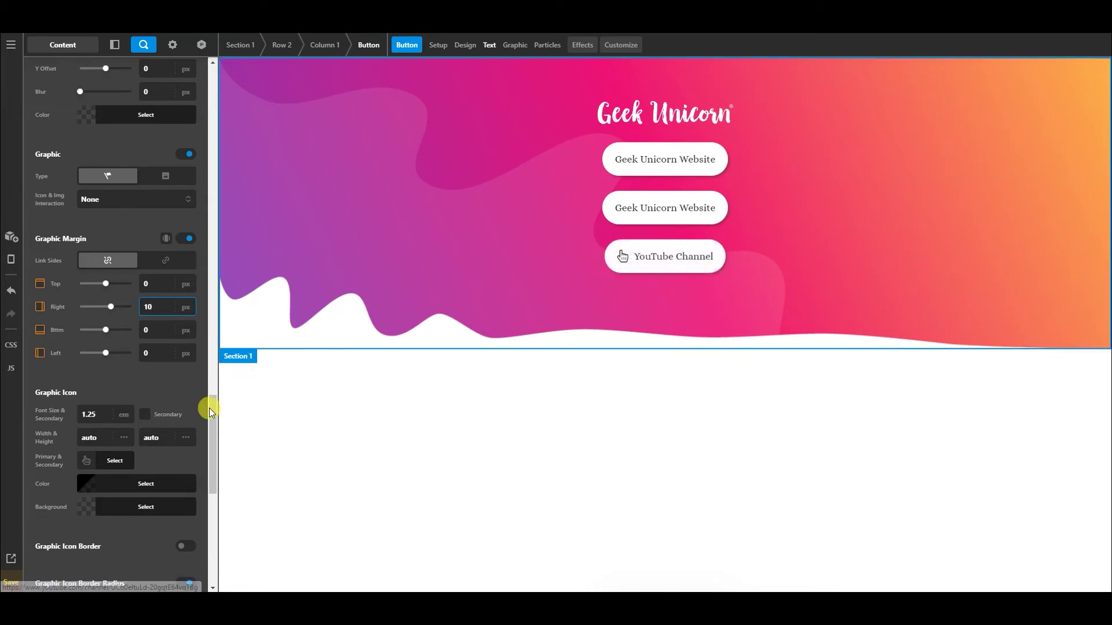
Find the YouTube play logo among the Brands icons and set it as the button's primary graphic icon.
scroll(133, 371, down, 3)
click(114, 287)
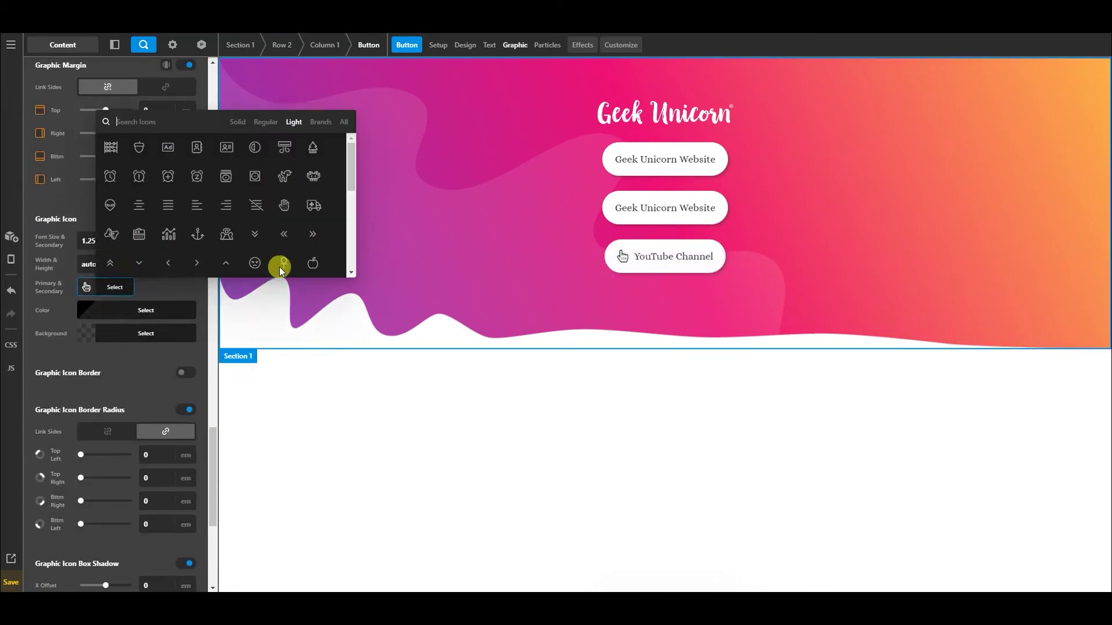
click(321, 123)
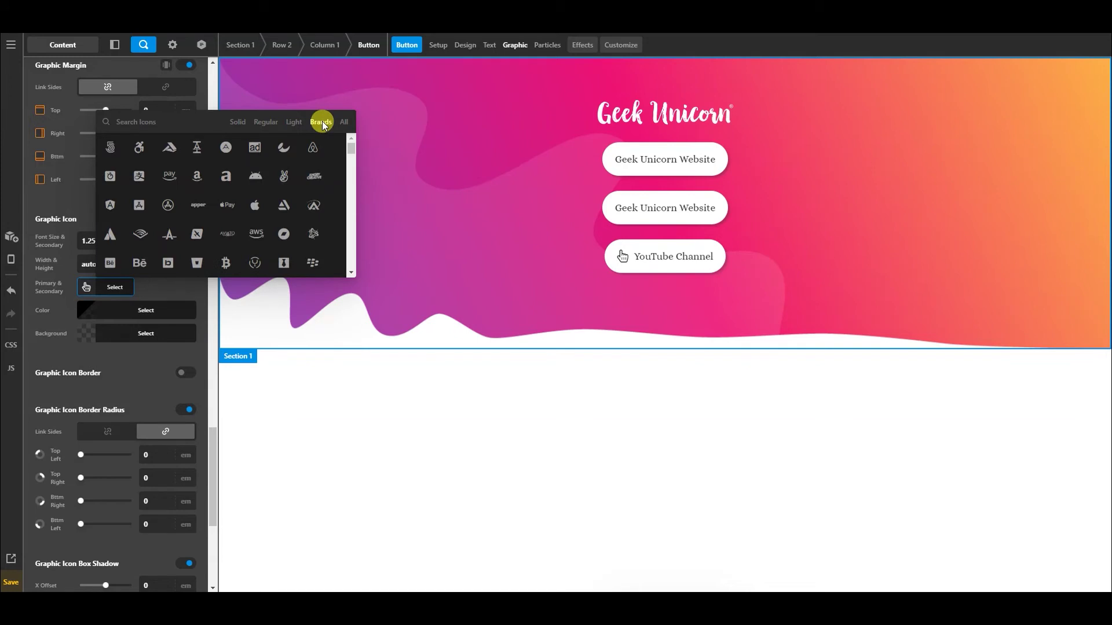
click(169, 124)
text(you)
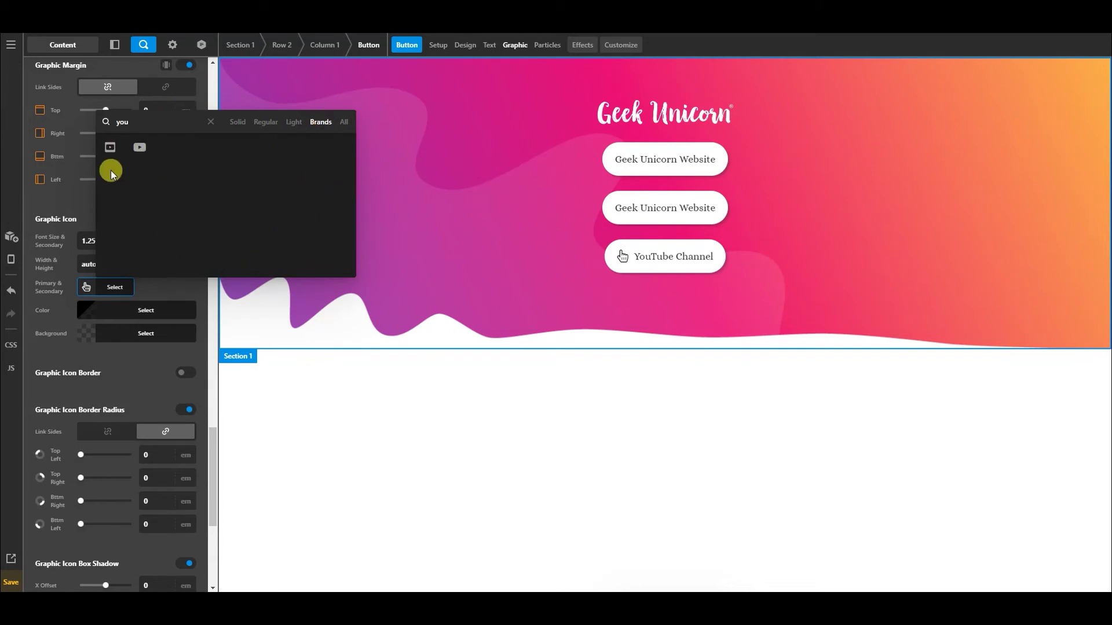
click(139, 148)
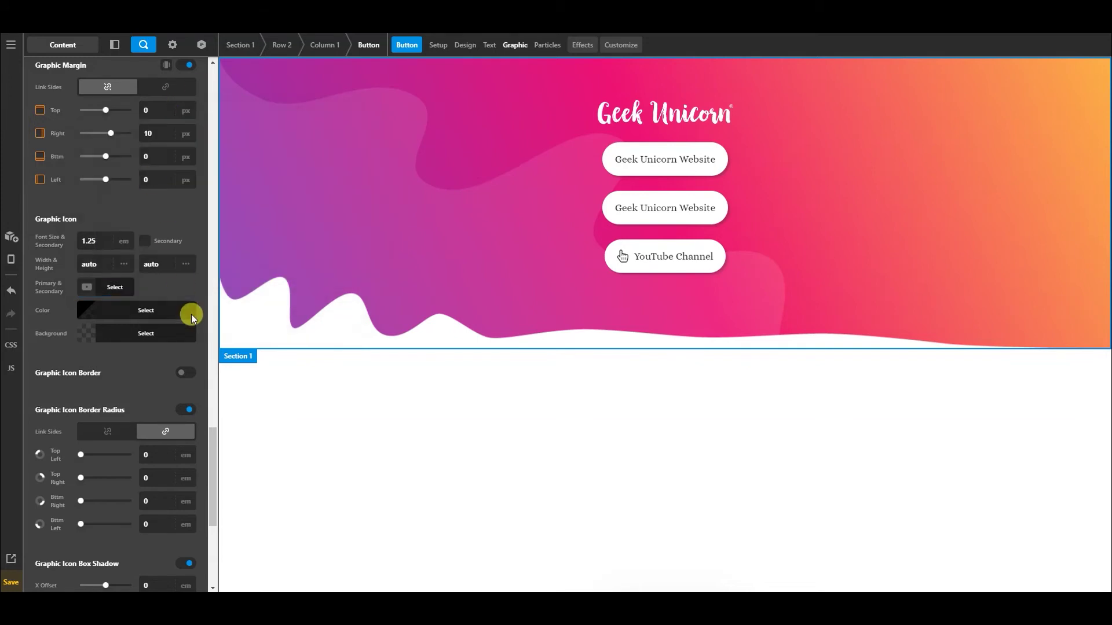
Set the YouTube icon's interaction color to fully opaque white.
click(145, 307)
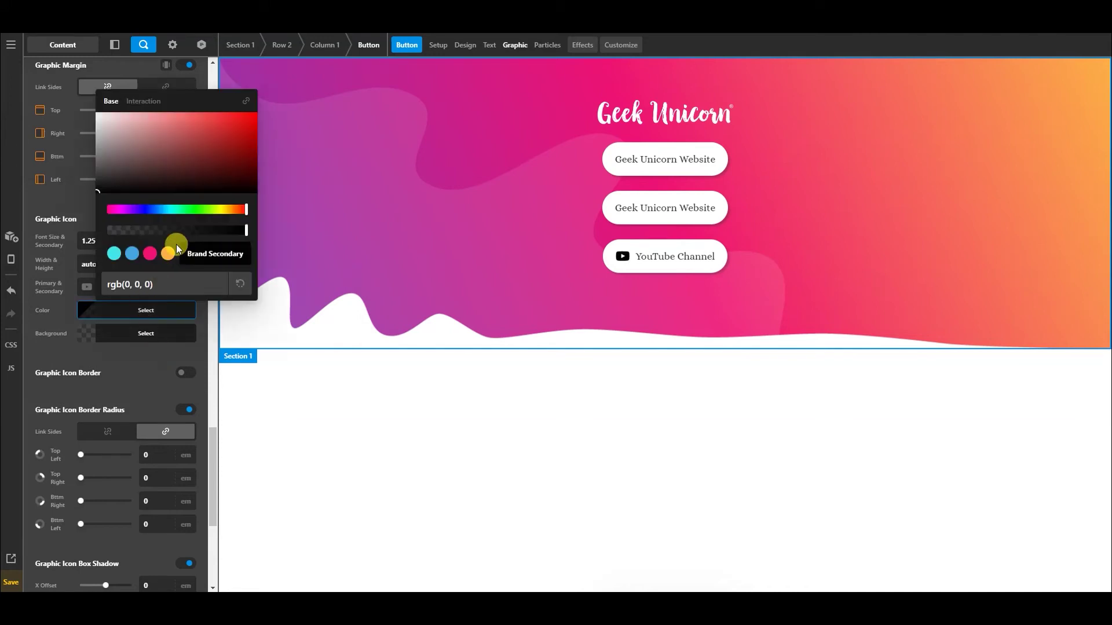
click(140, 99)
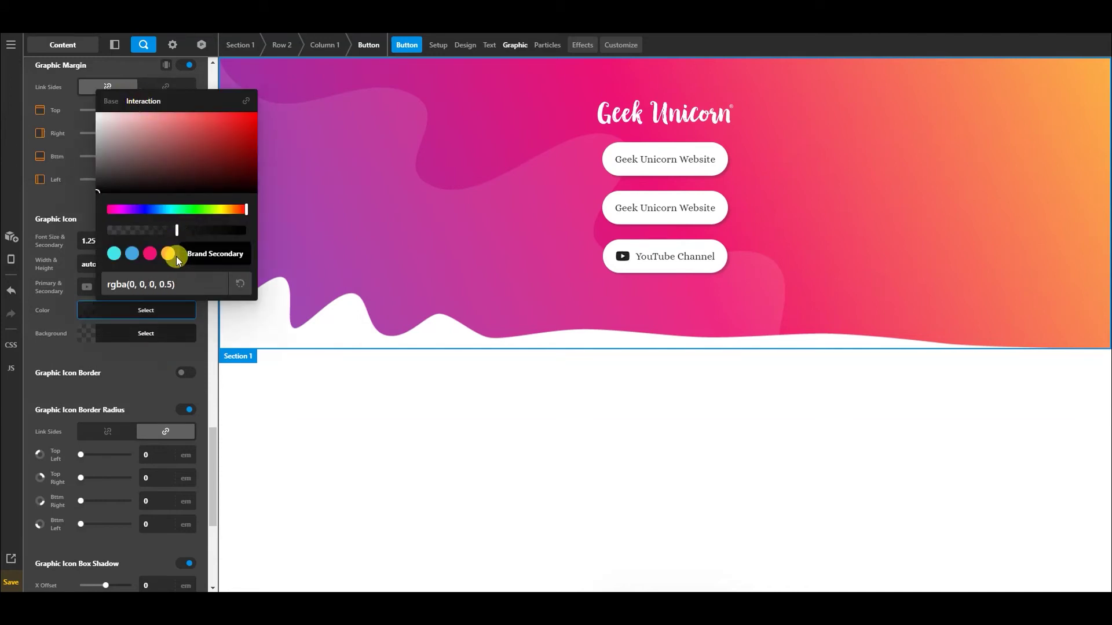
click(82, 100)
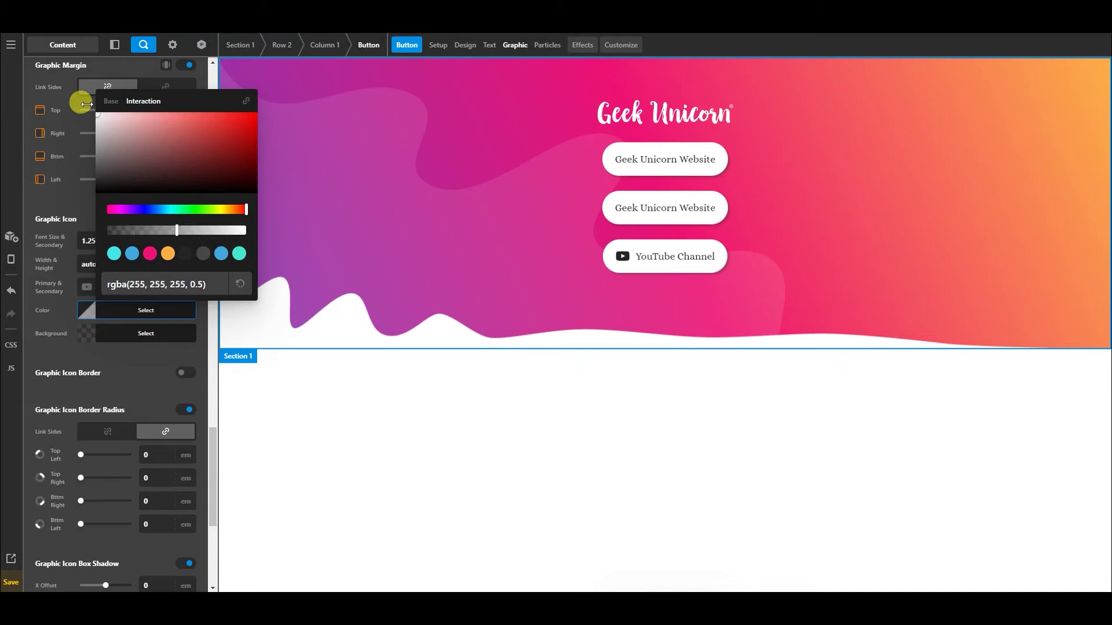
drag(180, 231, 231, 229)
click(71, 197)
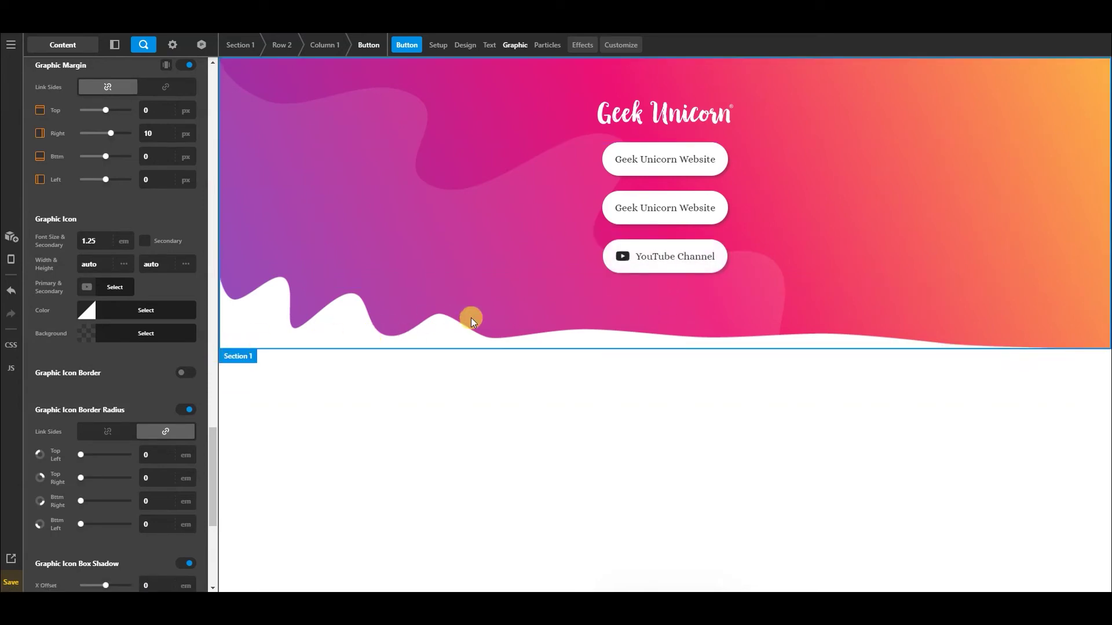
click(637, 213)
click(377, 605)
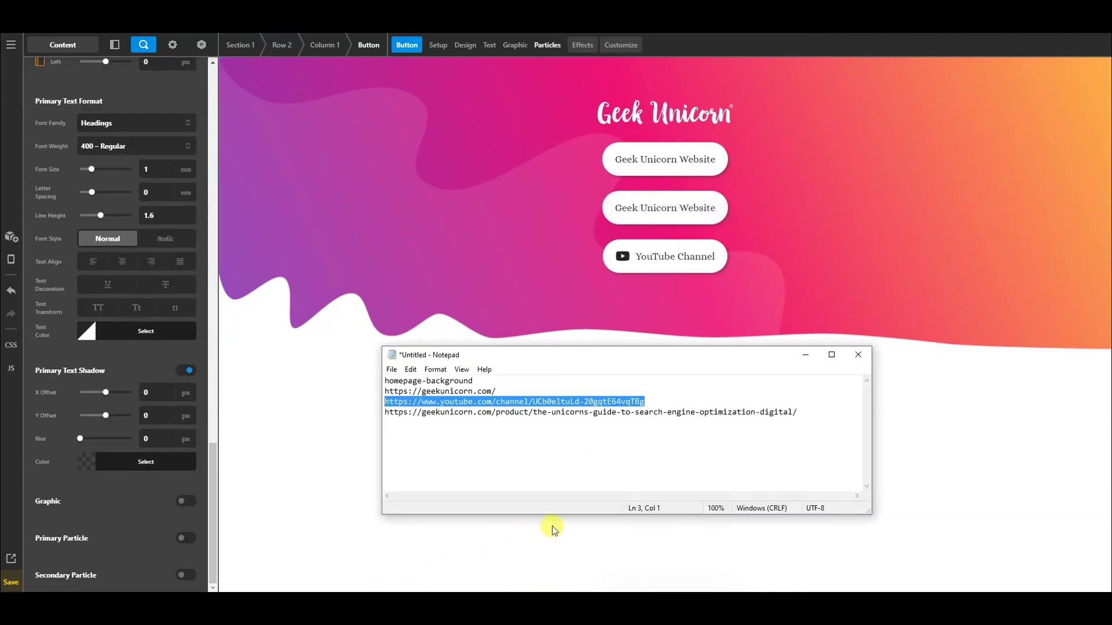
click(626, 422)
drag(566, 423, 379, 414)
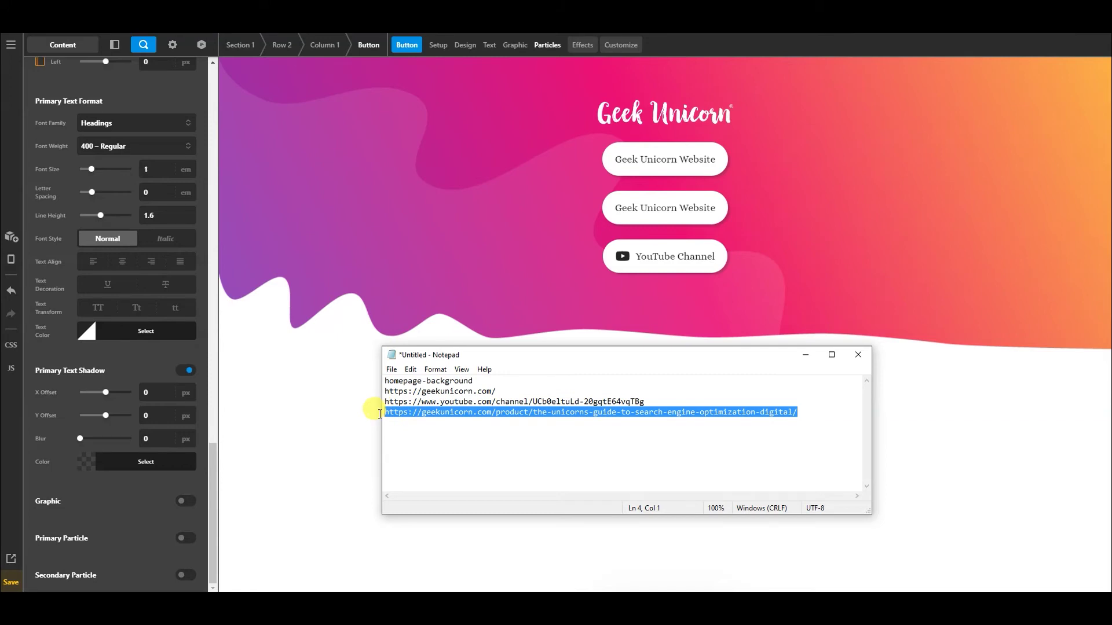
click(649, 209)
scroll(151, 363, up, 15)
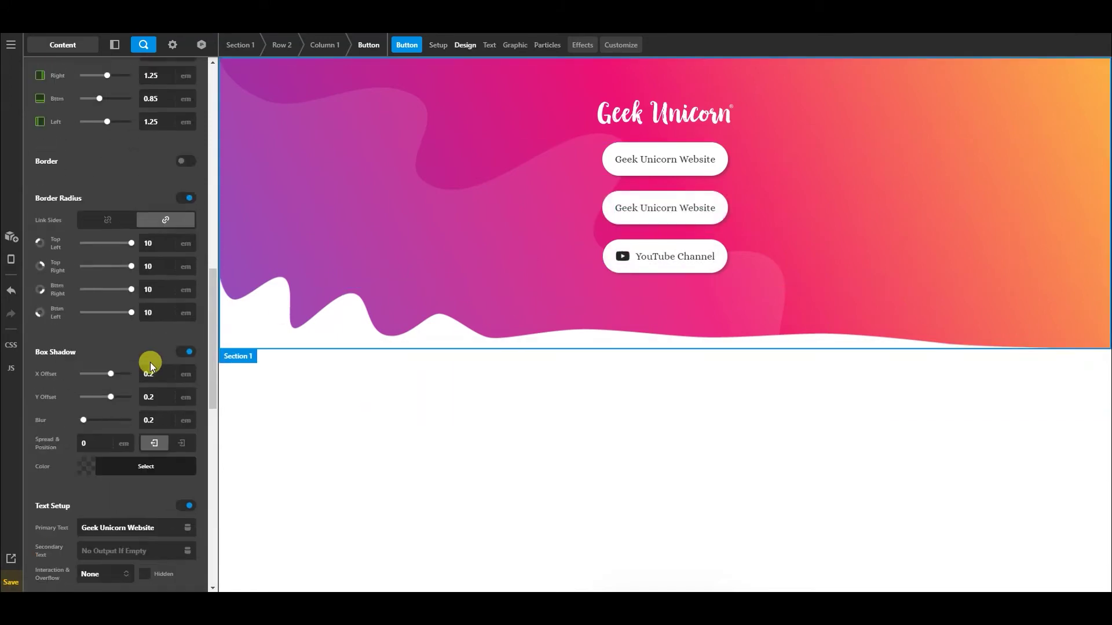
scroll(150, 363, up, 5)
drag(170, 430, 6, 430)
key(ctrl+v)
Change the middle button's primary text to "The Unicorn's Guide to SEO".
scroll(129, 459, down, 15)
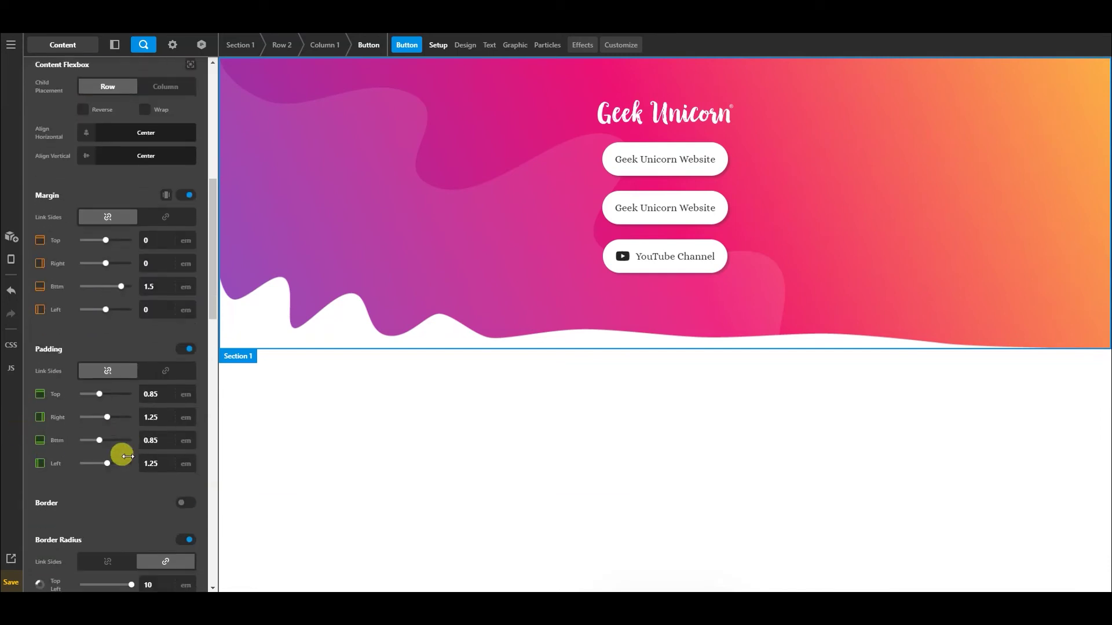
drag(181, 371, 21, 378)
text(The Unic)
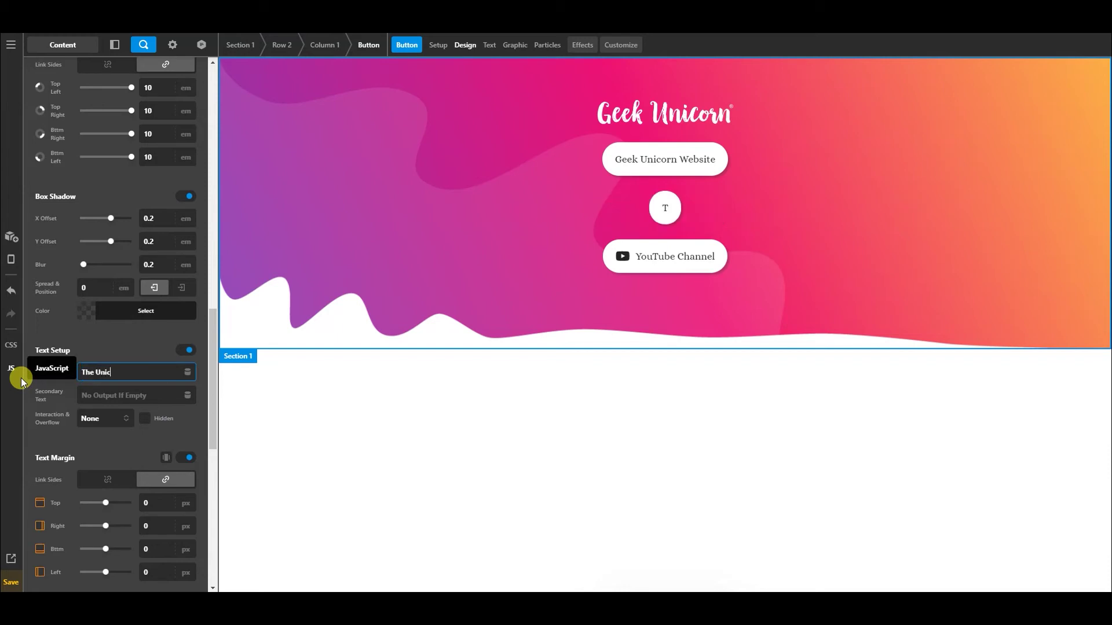
text(orn's Guide to SEO)
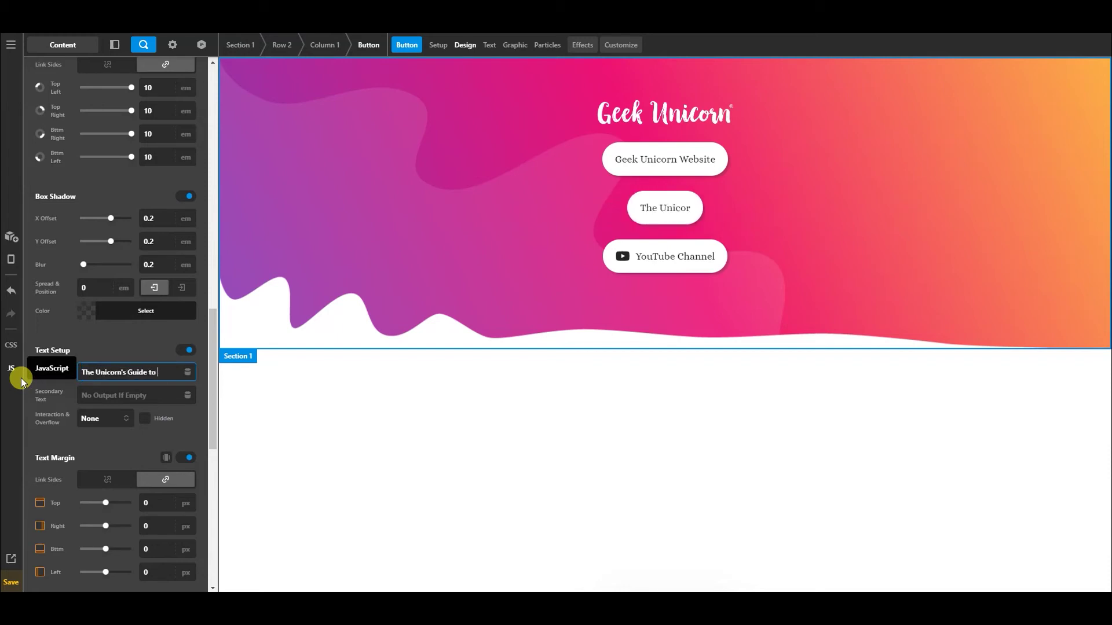
Save the page and switch the preview to the smallest phone screen size, XS (320px-480px).
click(103, 337)
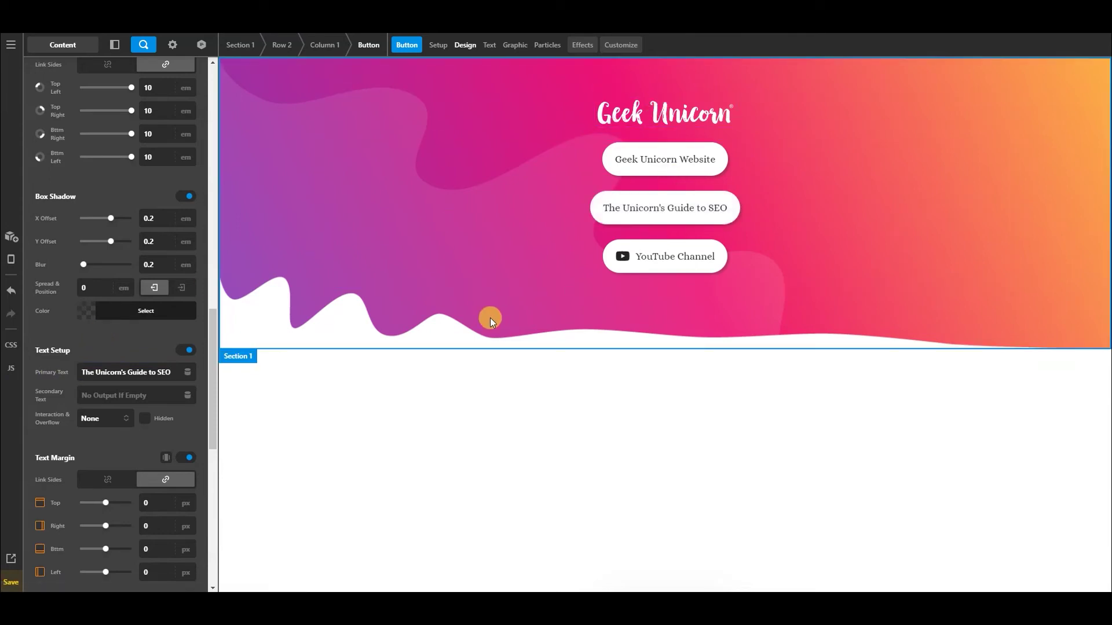
click(11, 582)
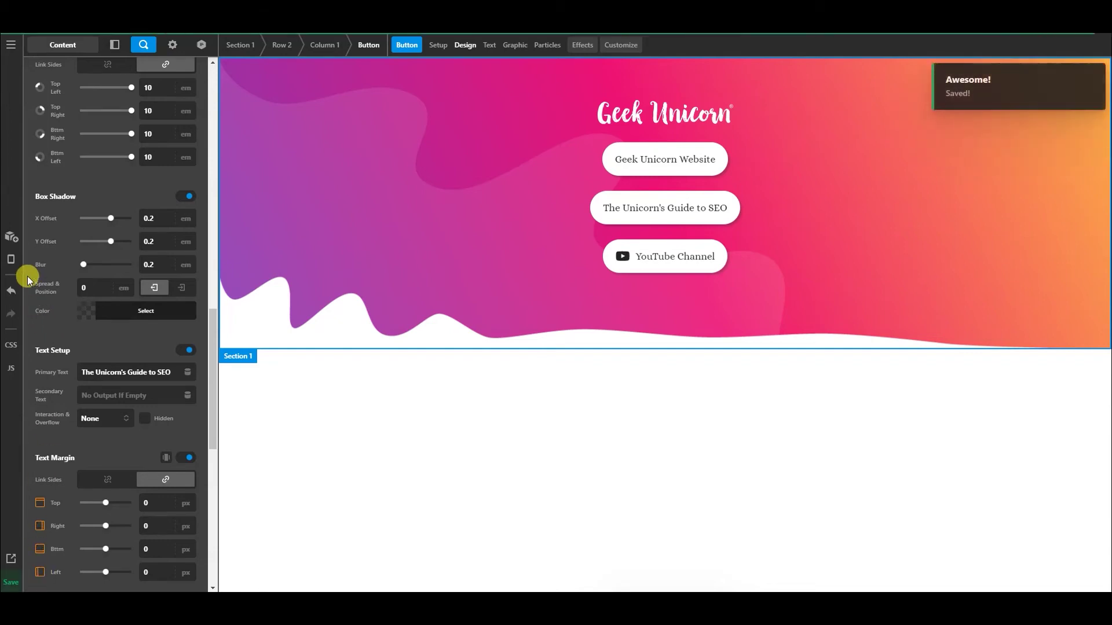
click(12, 259)
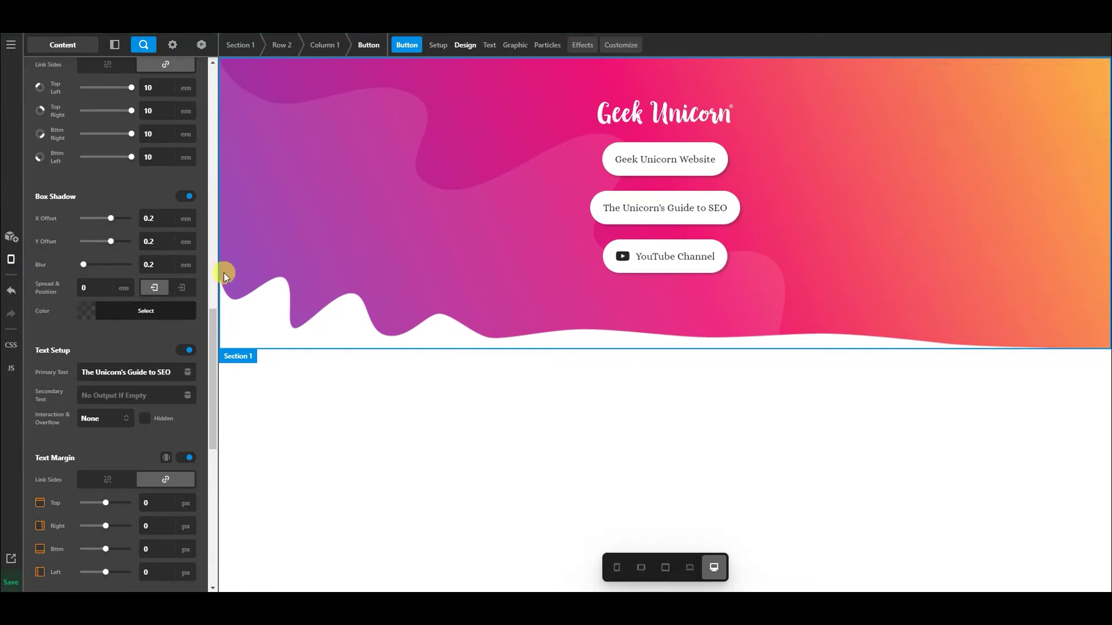
click(617, 568)
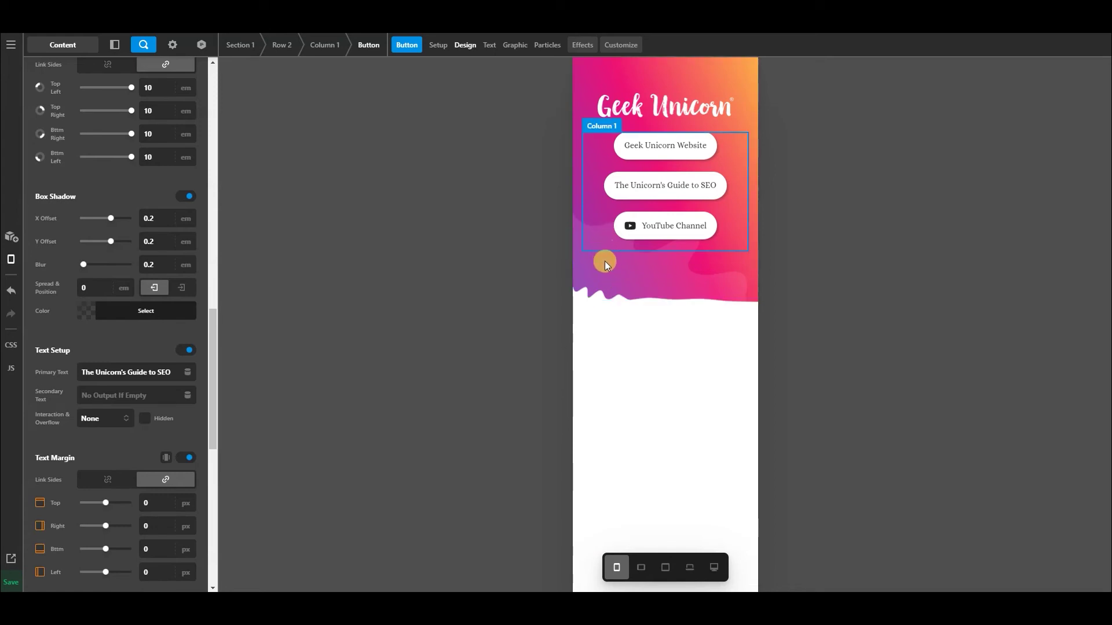
Try auto and 50% as the size of Section 1's lower background layer, settling on cover.
click(624, 266)
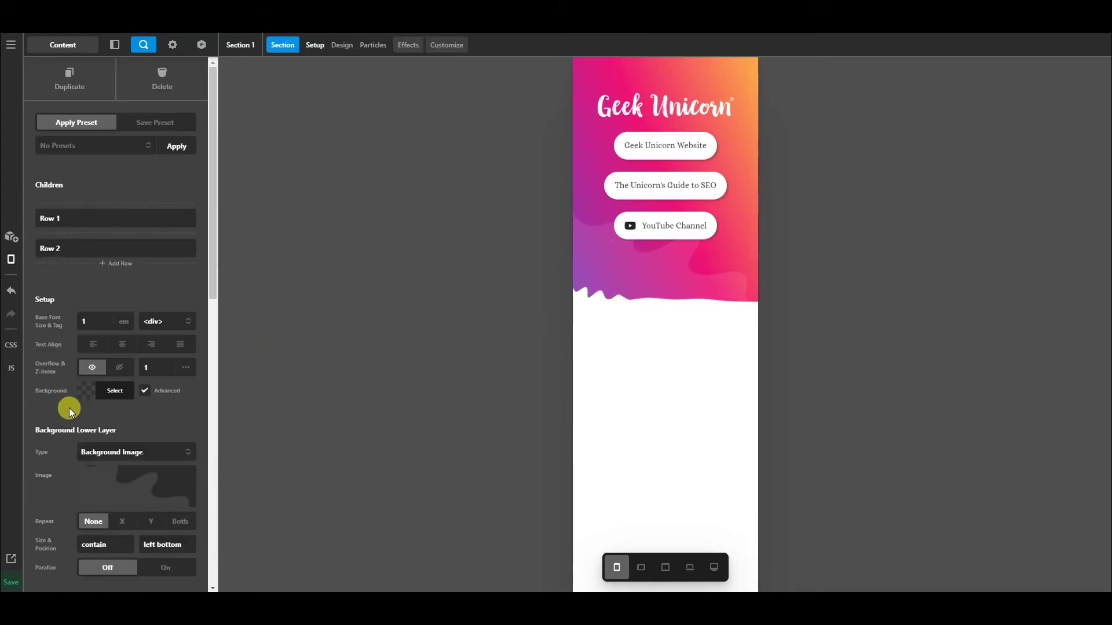
scroll(75, 417, down, 4)
drag(110, 315, 56, 316)
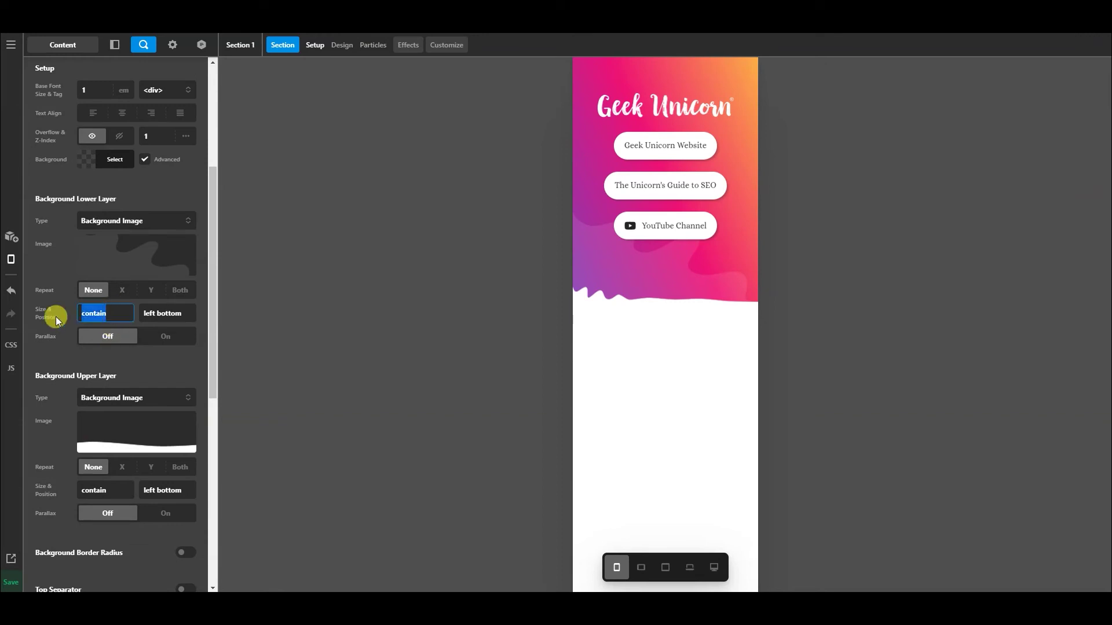
text(auto)
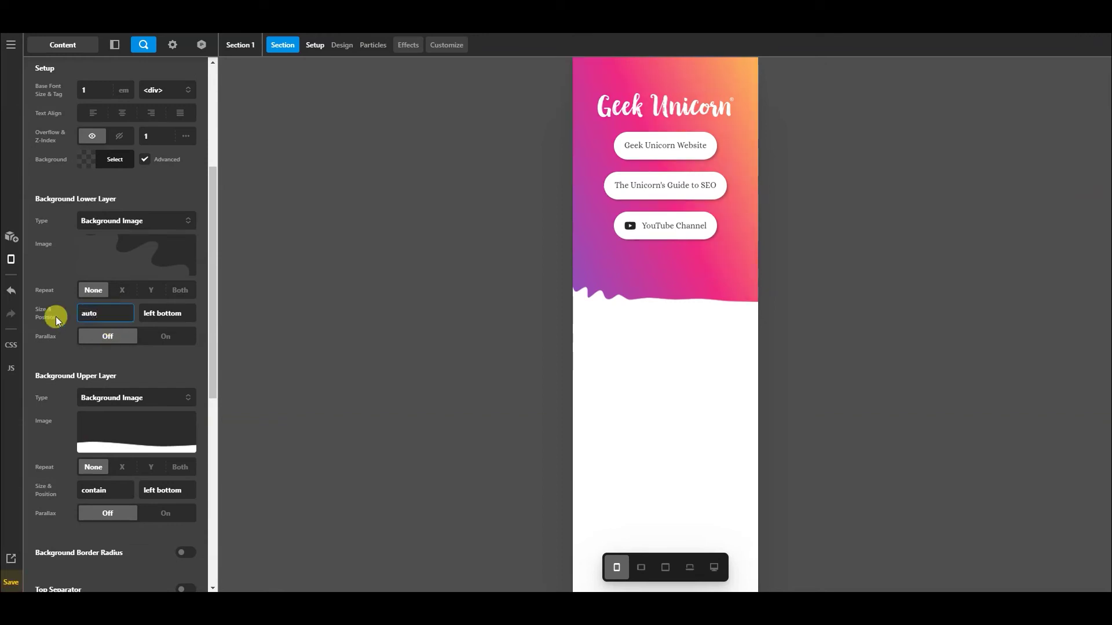
key(BackSpace)
key(BackSpace)
key(BackSpace)
text(50%)
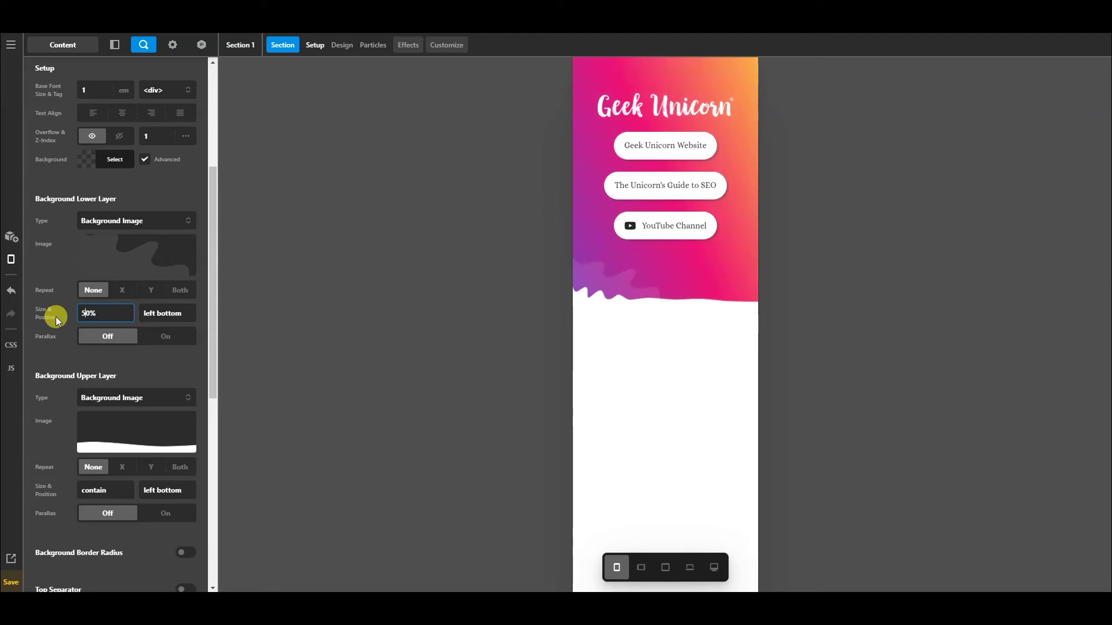
key(shift+Right)
text(cover)
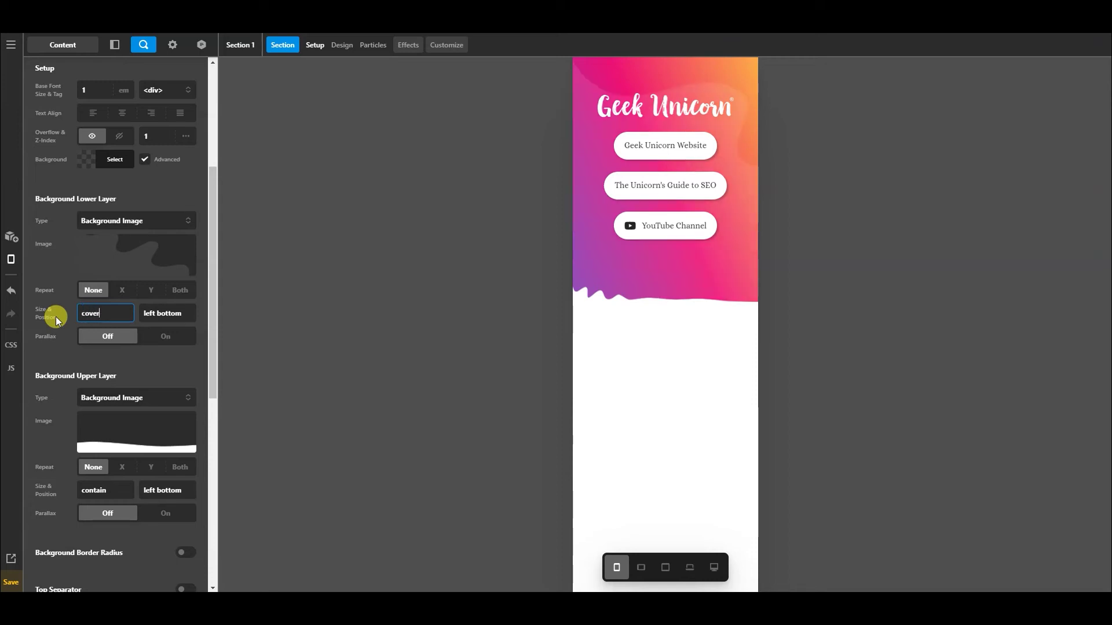
Set the size of Section 1's upper background layer to auto.
scroll(127, 435, down, 2)
double_click(101, 375)
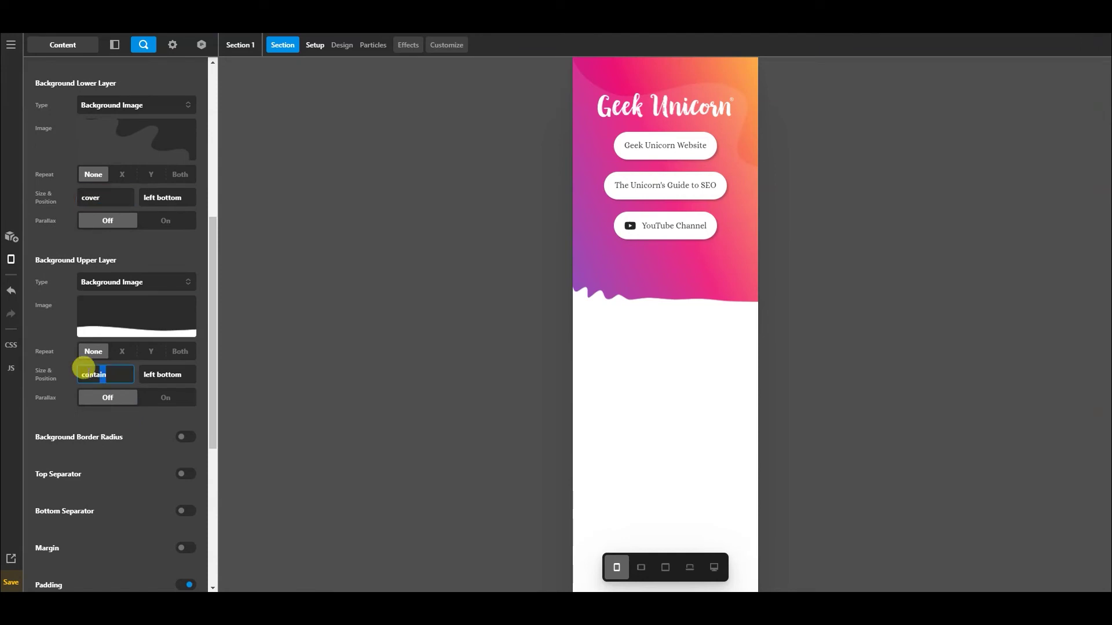
text(auto)
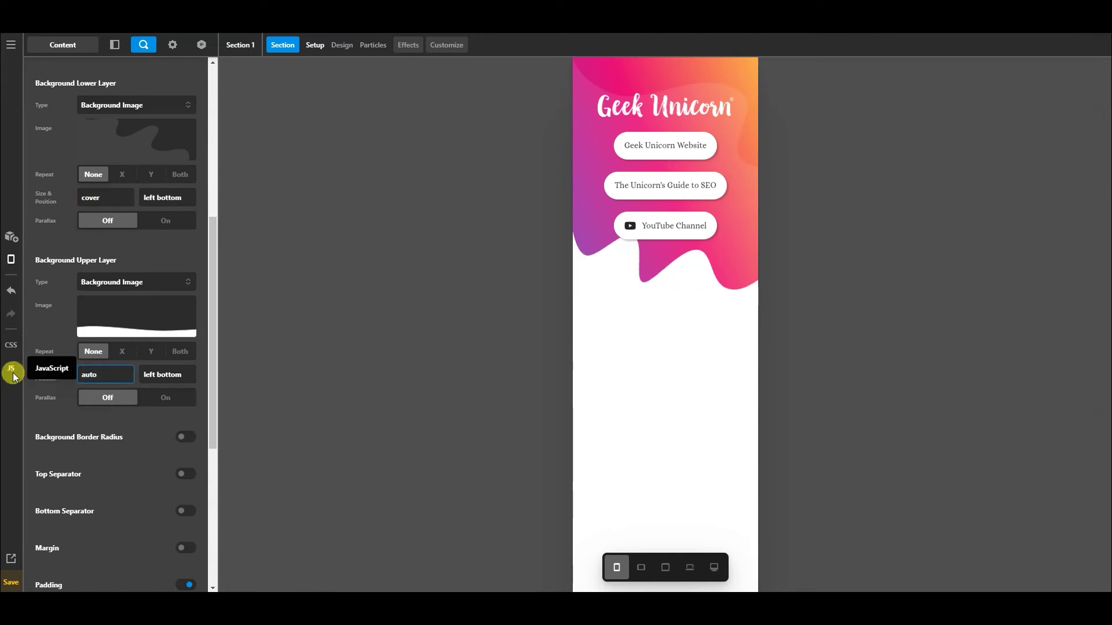
Check the new background sizing in the tablet, laptop and desktop previews, and return to the phone preview.
scroll(99, 395, down, 2)
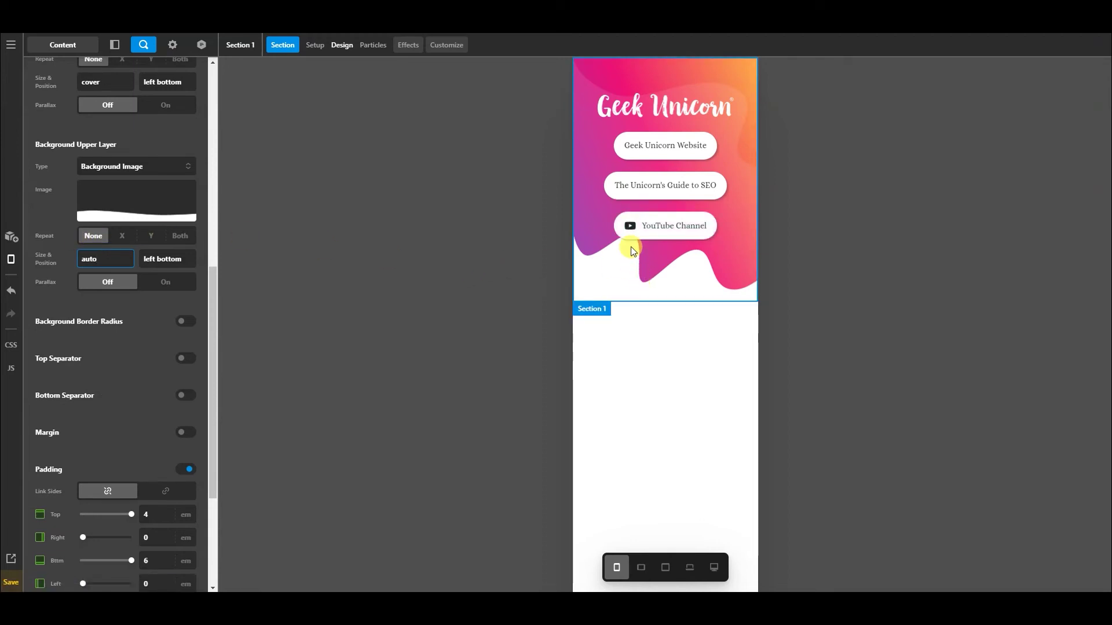
click(665, 568)
click(690, 567)
click(714, 568)
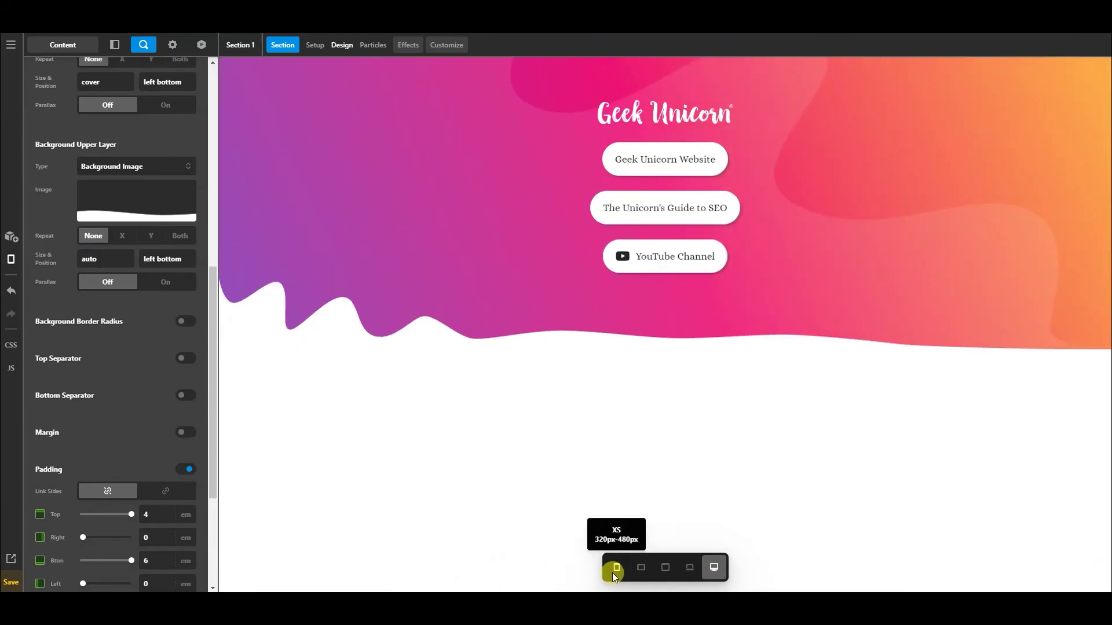
click(615, 568)
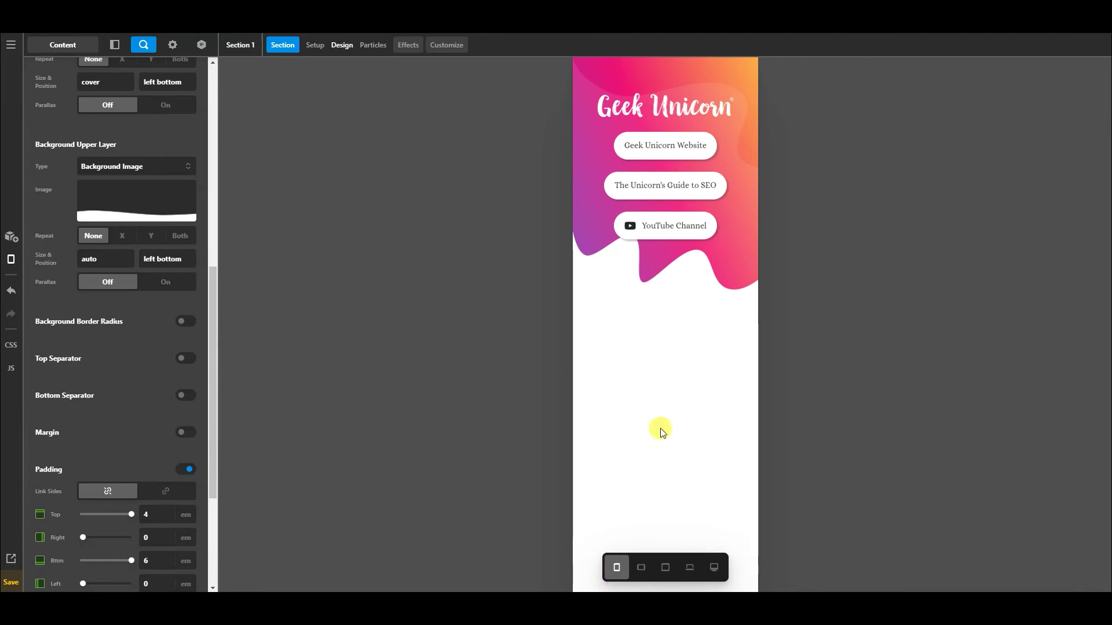
Increase Section 1's bottom padding, trying 8 em and settling on 10 em.
click(613, 282)
scroll(125, 449, down, 3)
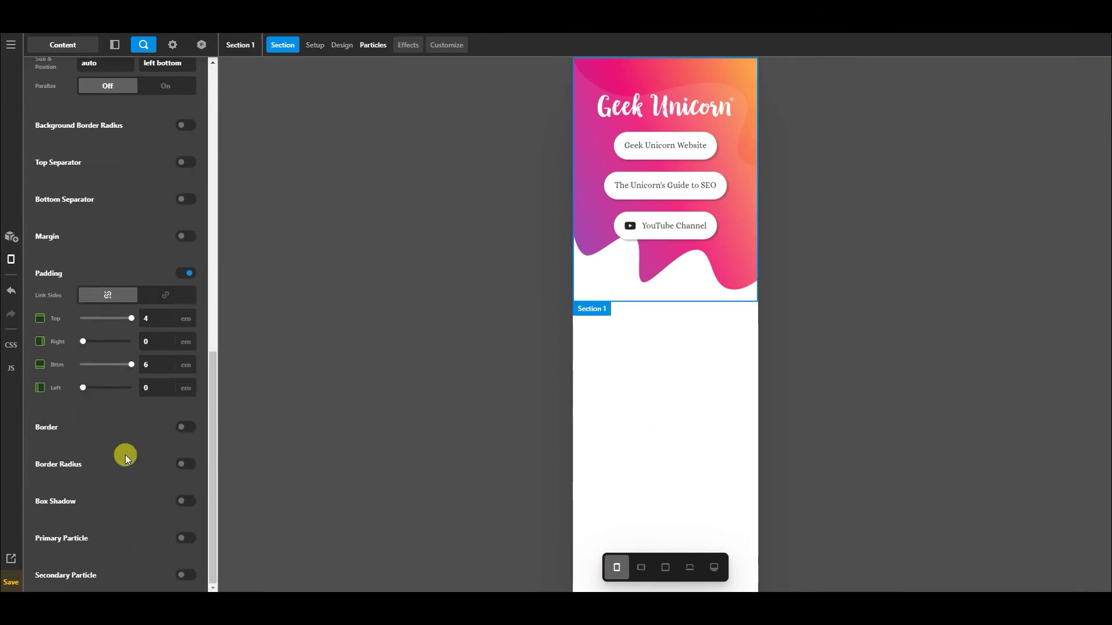
click(159, 369)
text(8)
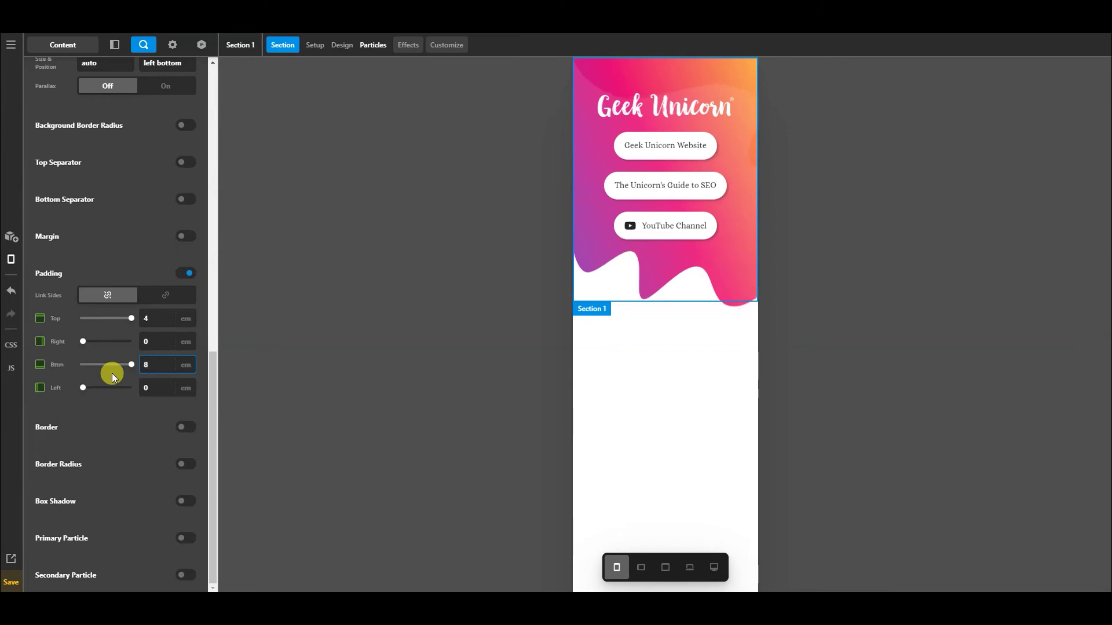
click(147, 363)
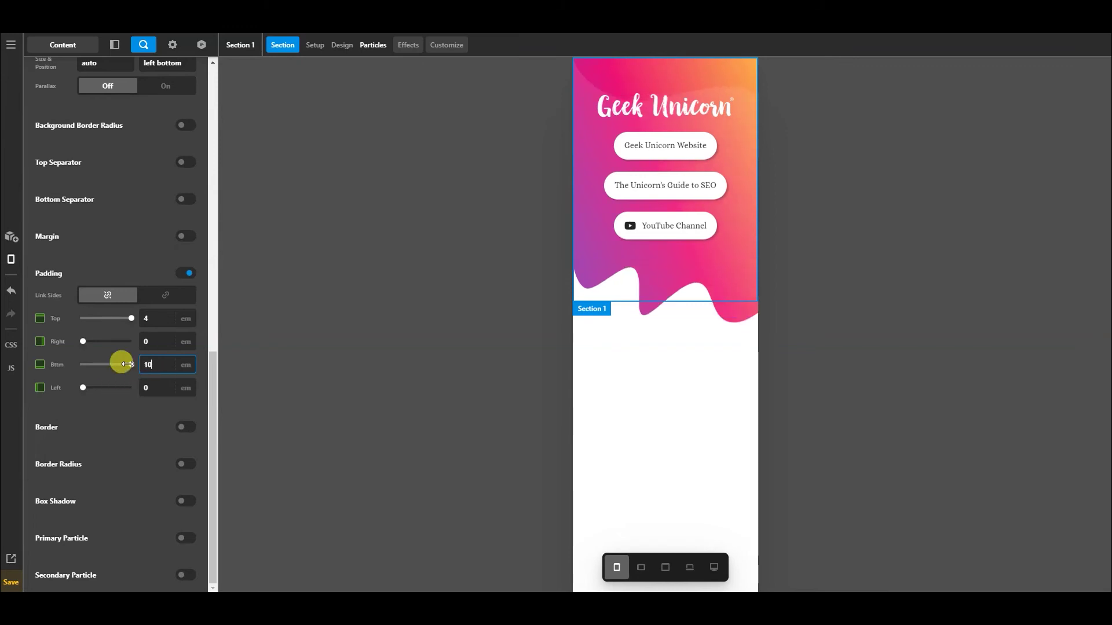
drag(117, 362, 181, 347)
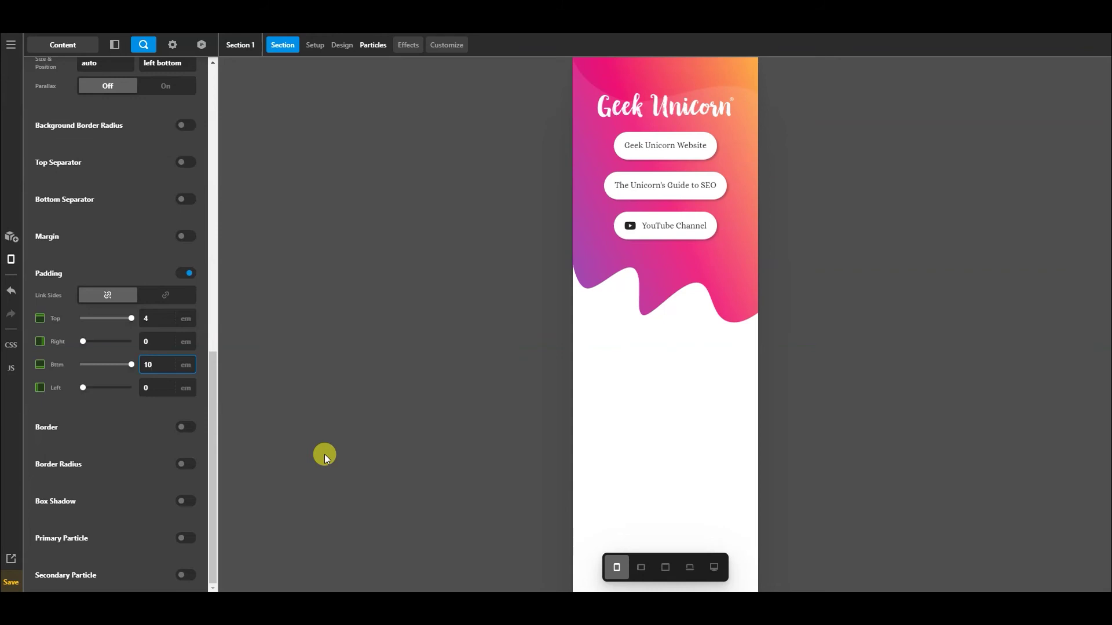
Reduce Section 1's top padding, trying 2 em and settling on 3 em.
click(600, 84)
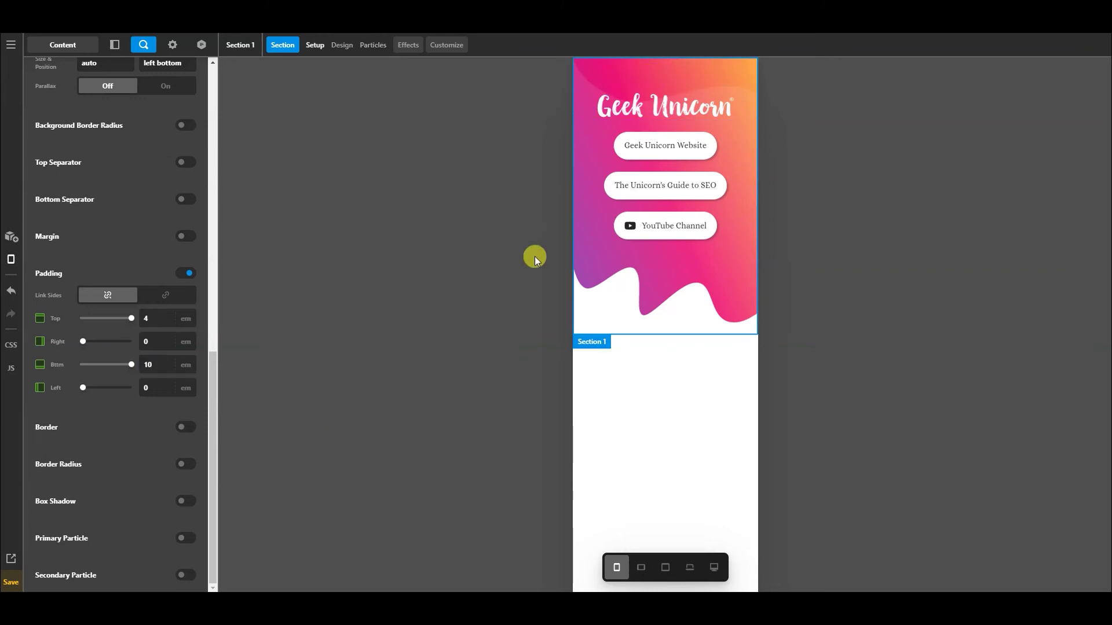
click(147, 319)
text(2)
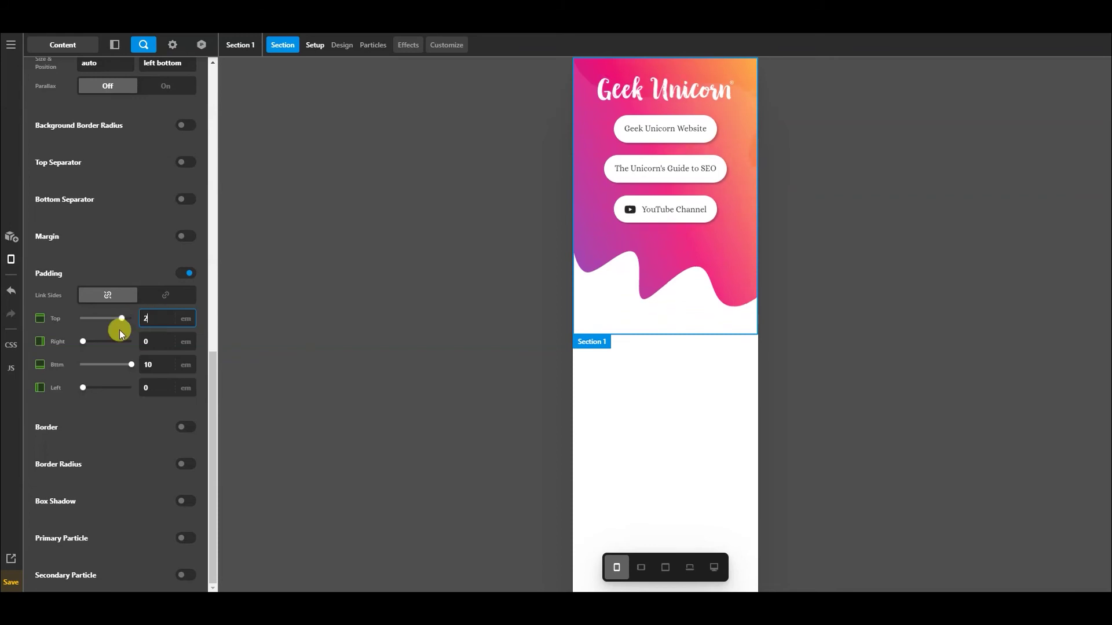
click(126, 322)
drag(126, 322, 131, 318)
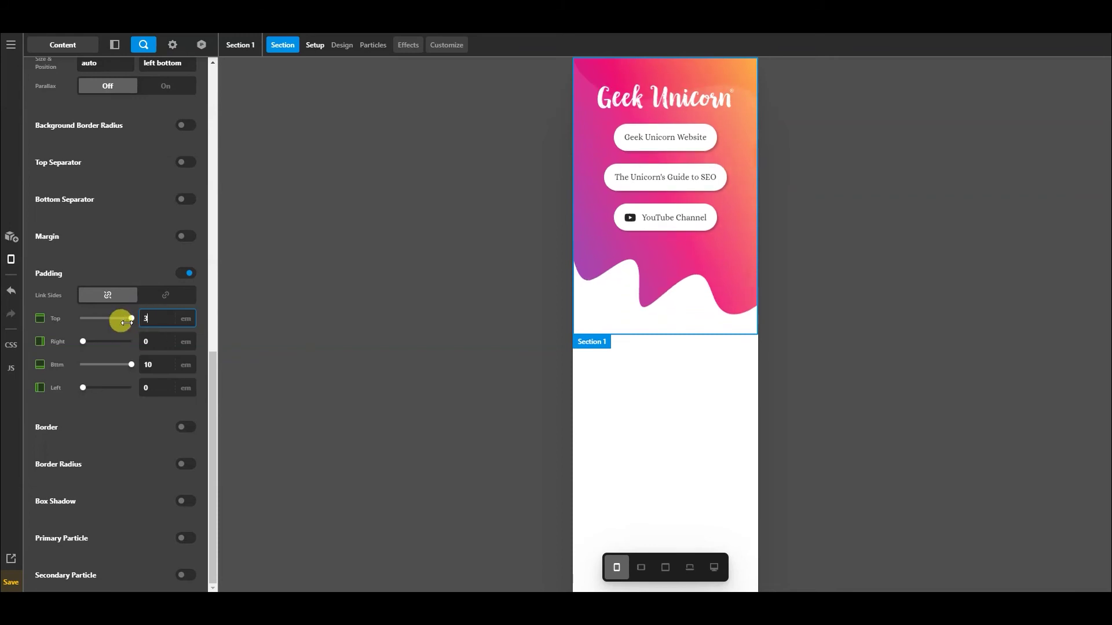
Set the bottom margin of the logo's row (Row 1) to 2 em, after trying 3 em.
click(593, 92)
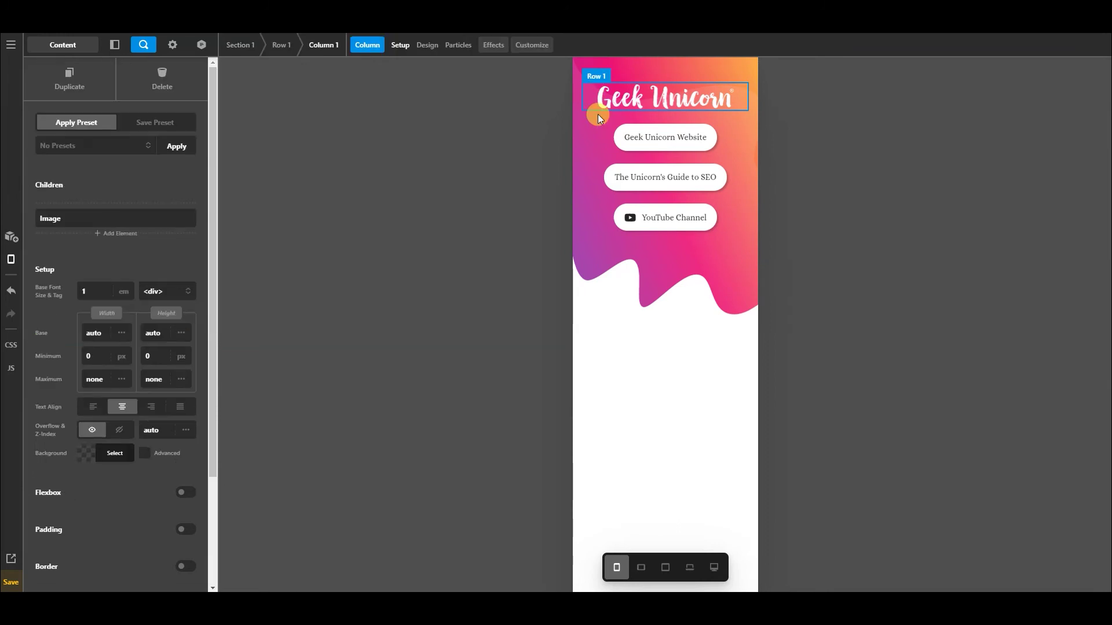
click(598, 118)
scroll(149, 422, down, 6)
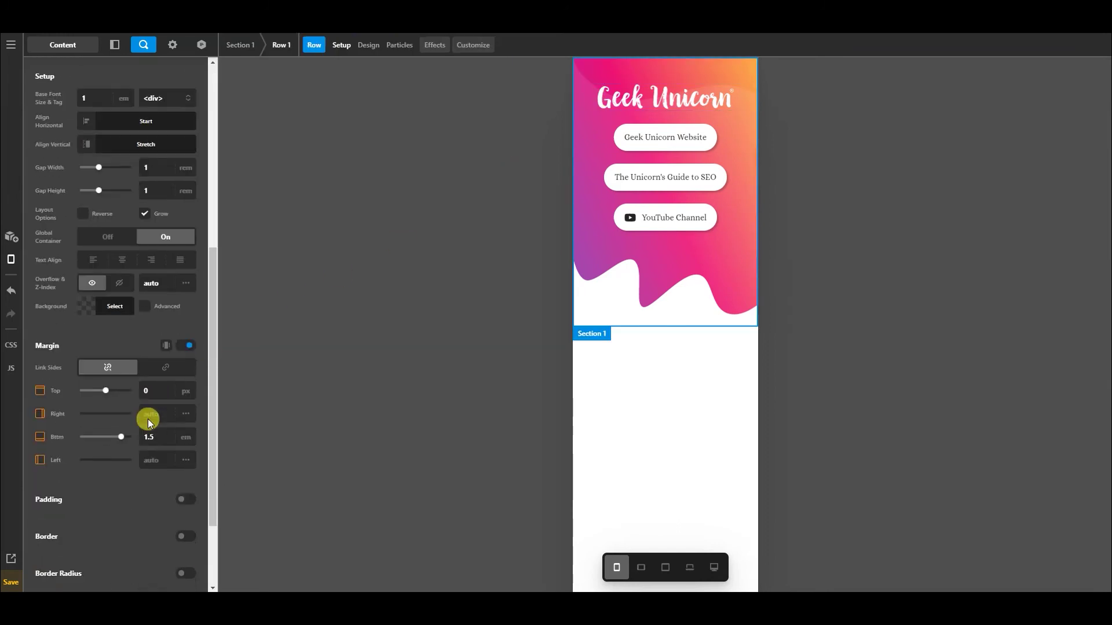
click(152, 435)
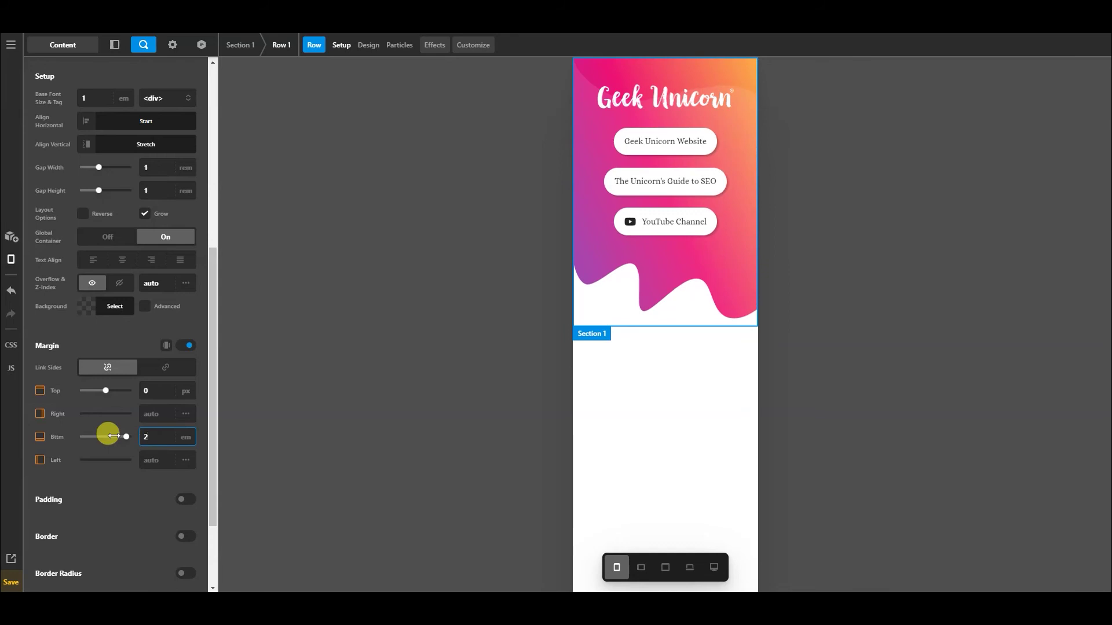
drag(118, 434, 118, 433)
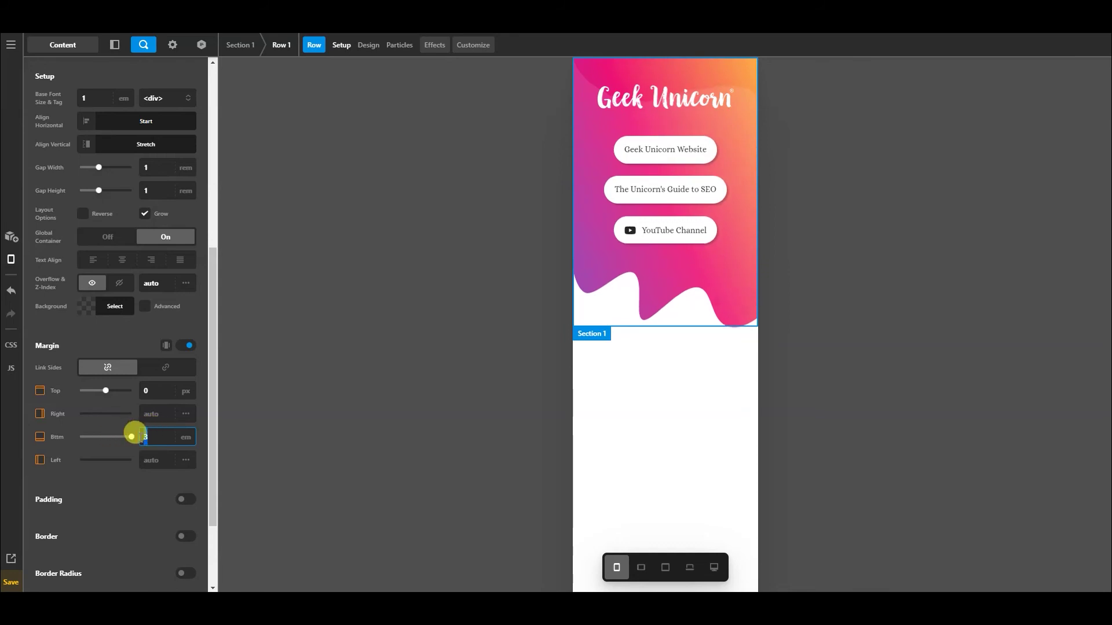
drag(132, 436, 127, 437)
Compare the adjusted spacing across all larger screen-size previews, and return to the XS phone preview.
click(642, 567)
click(665, 568)
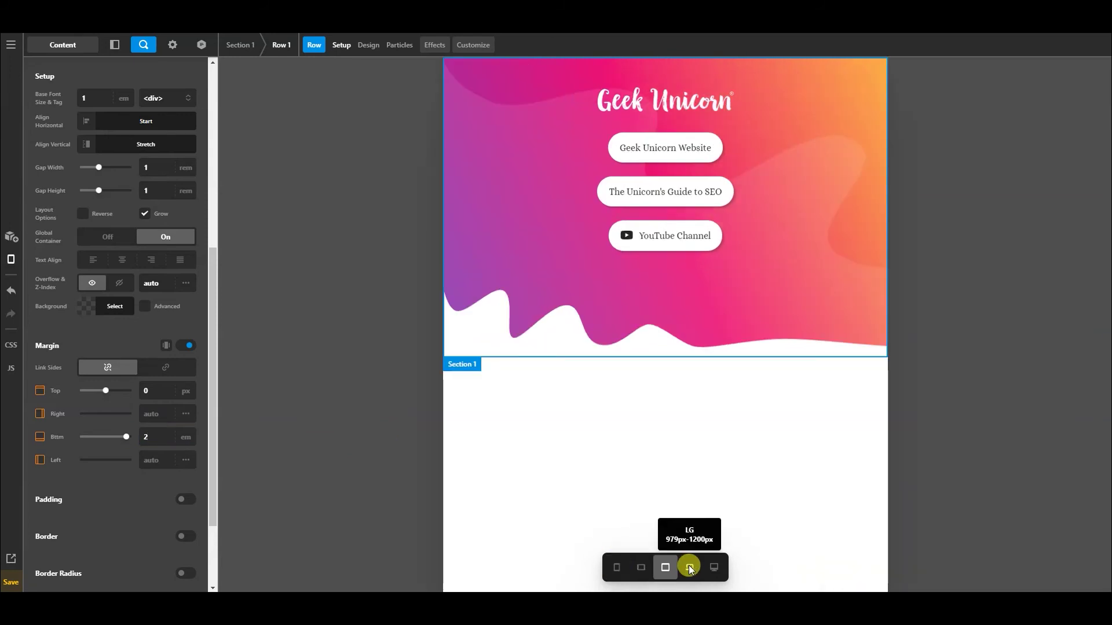
click(689, 567)
click(714, 567)
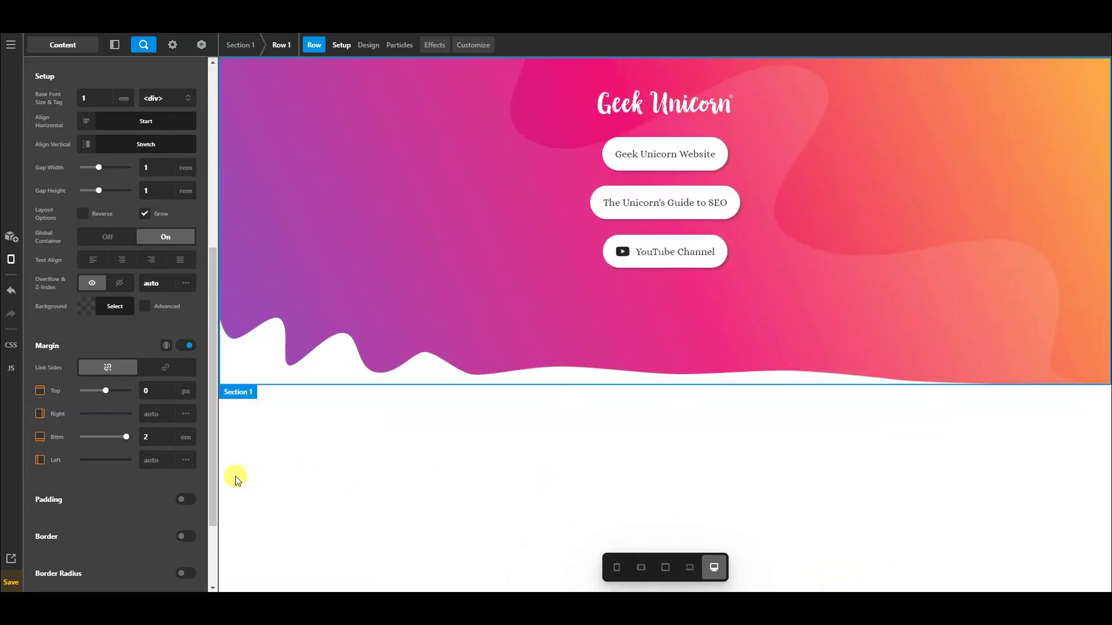
click(616, 568)
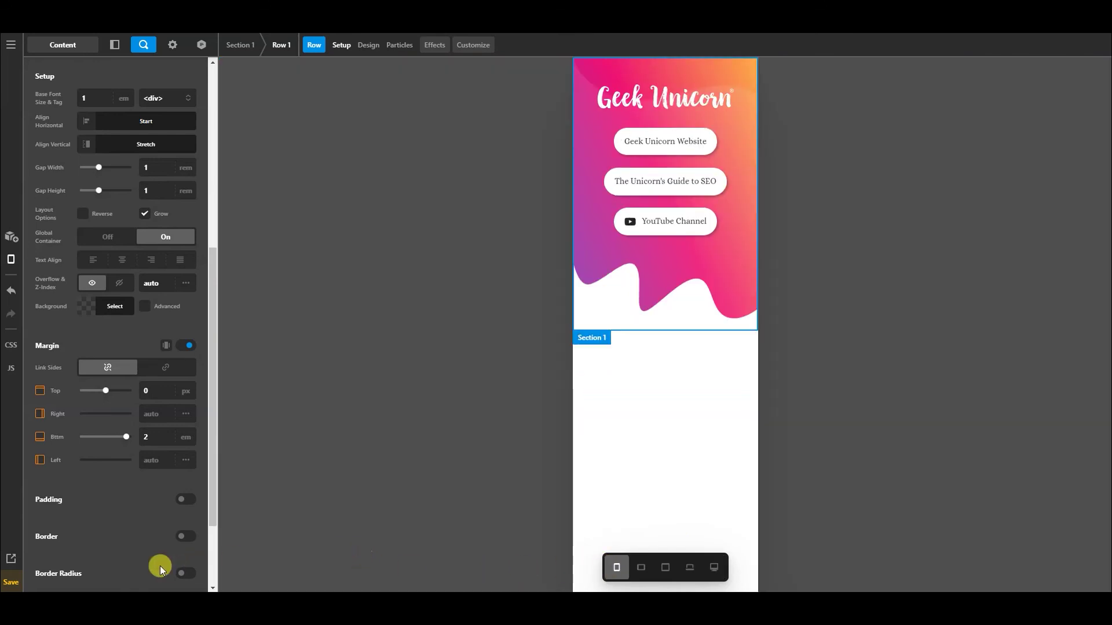
Save the page and view it on the frontend.
click(12, 582)
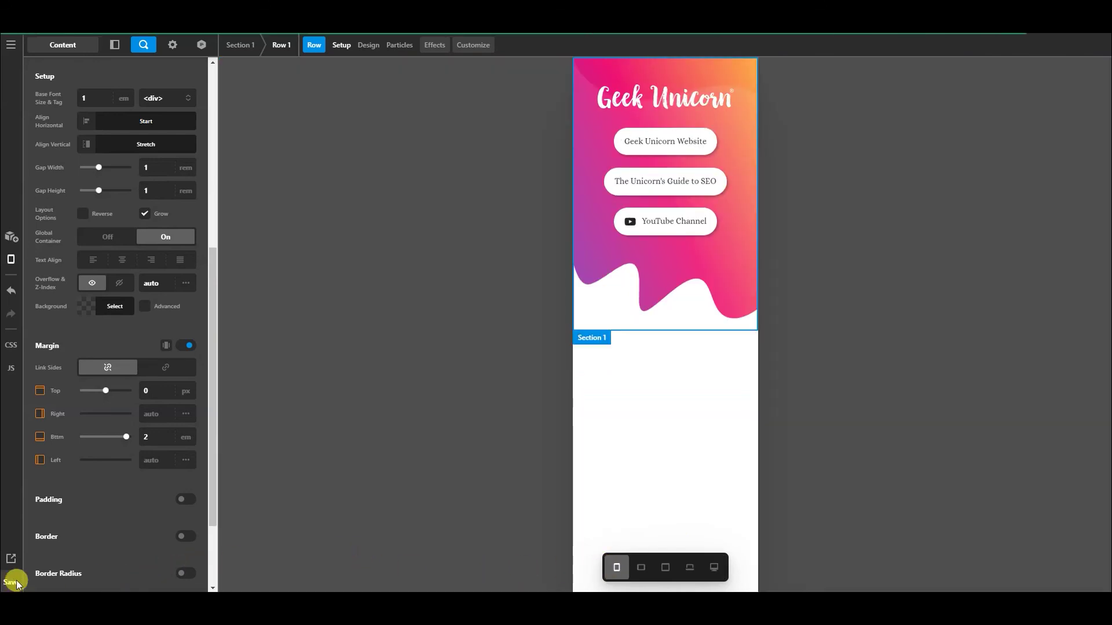
mouse_move(13, 579)
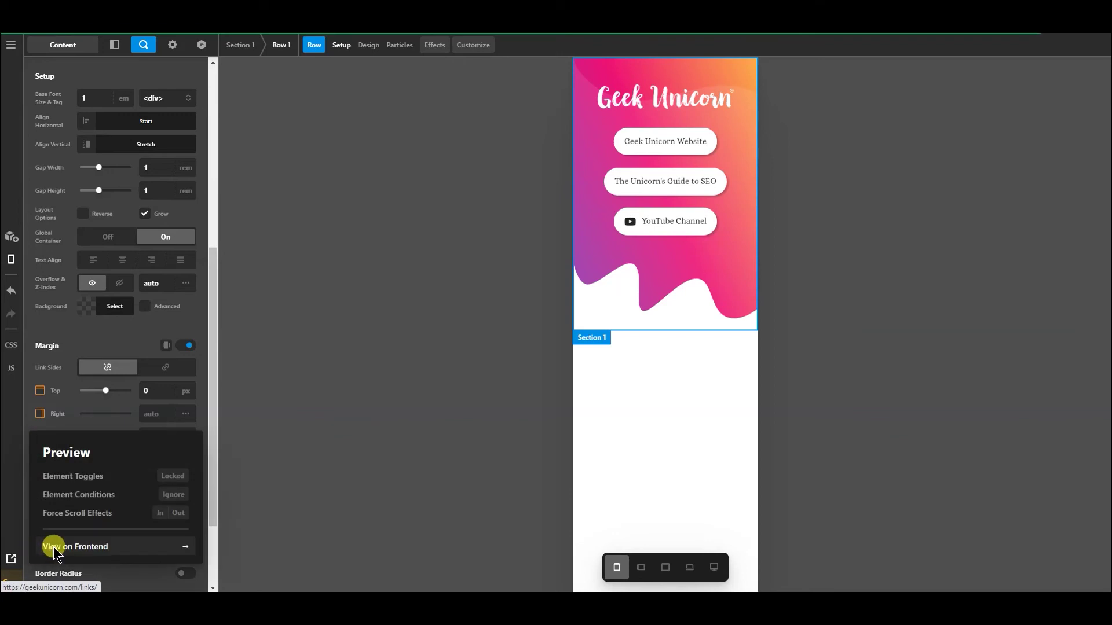
click(58, 549)
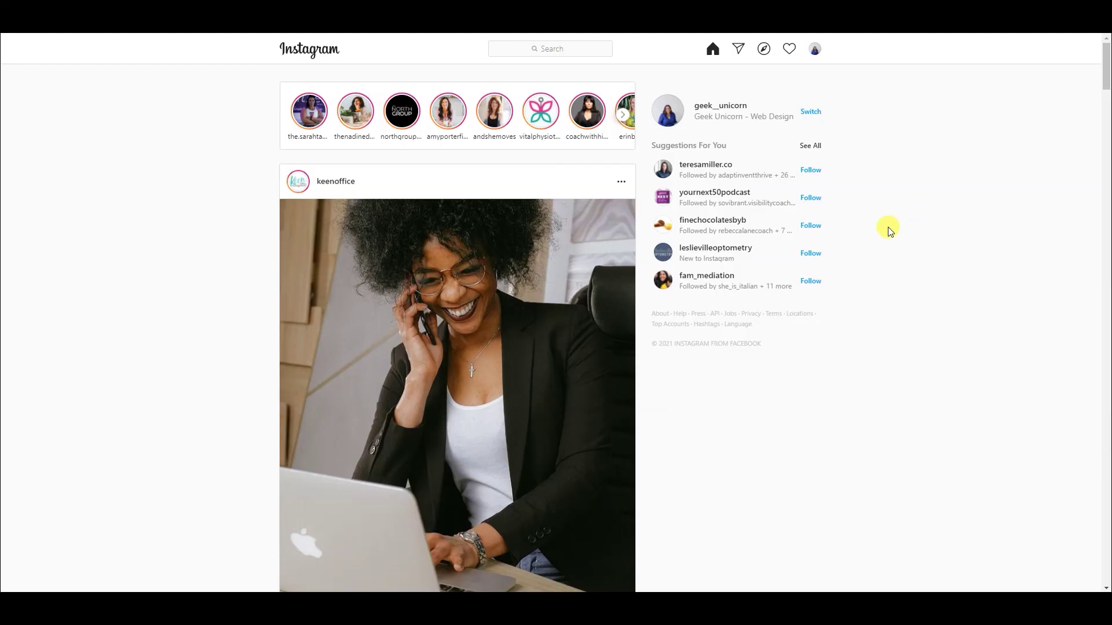
click(815, 49)
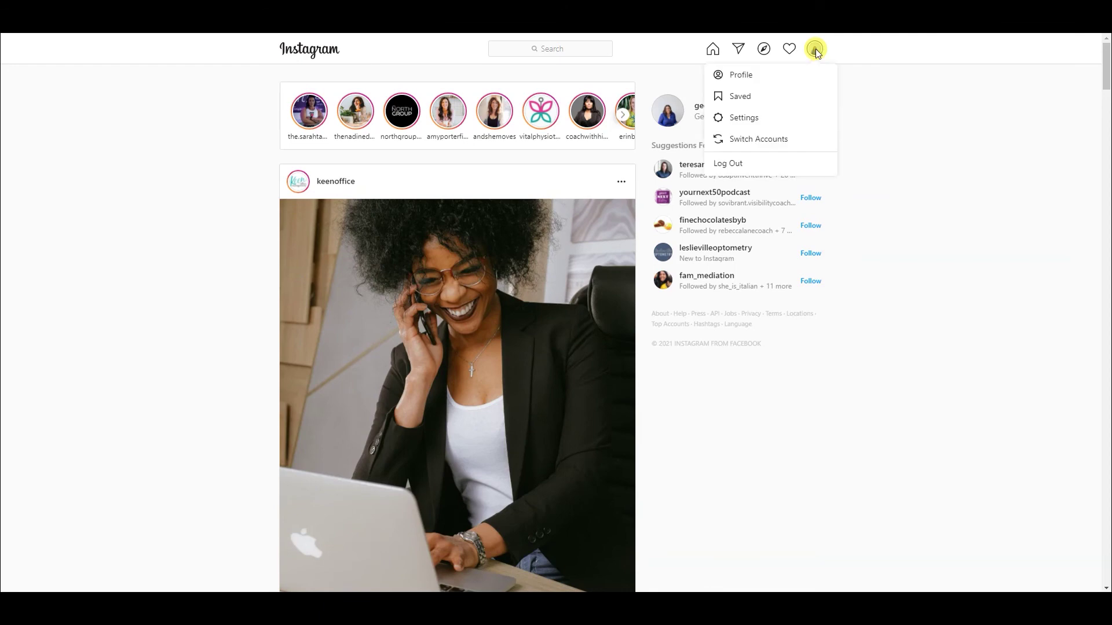
click(770, 119)
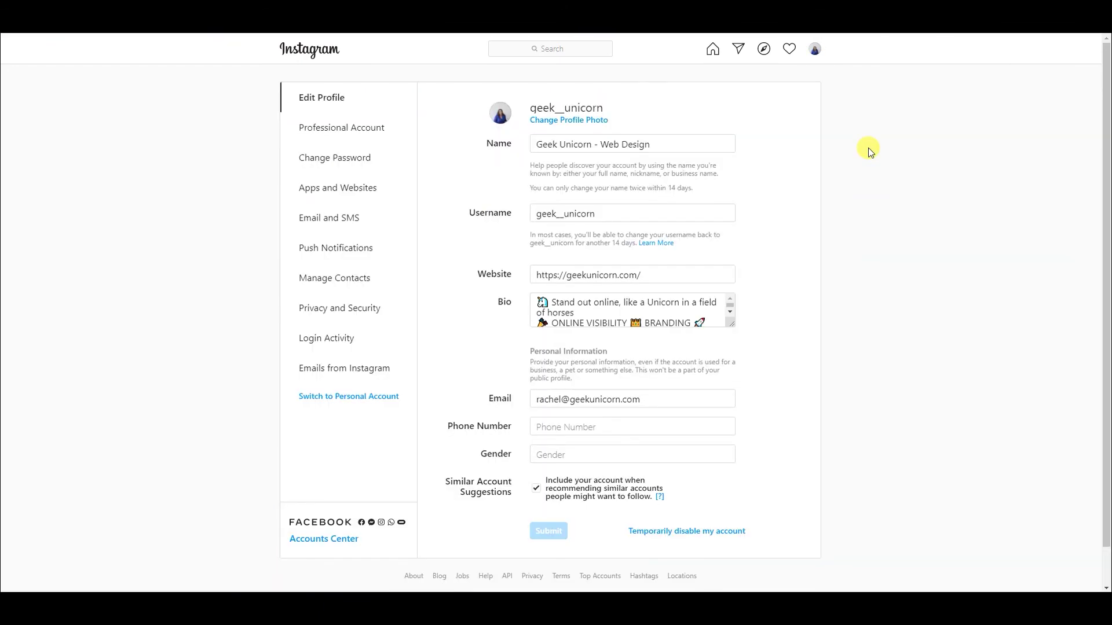
scroll(840, 179, down, 1)
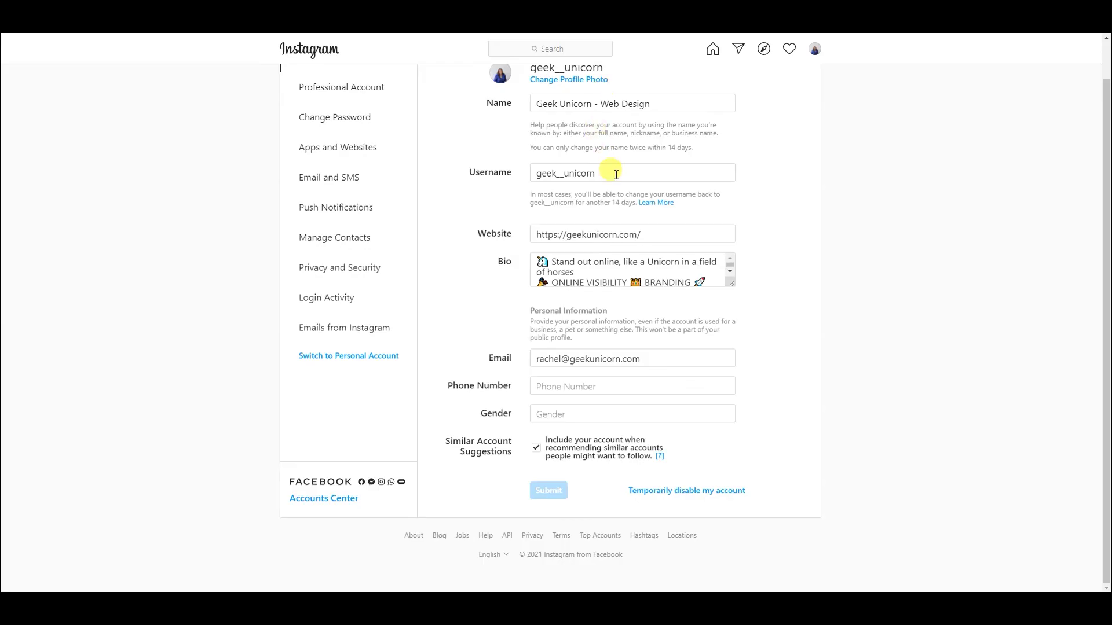
double_click(608, 172)
drag(643, 233, 467, 223)
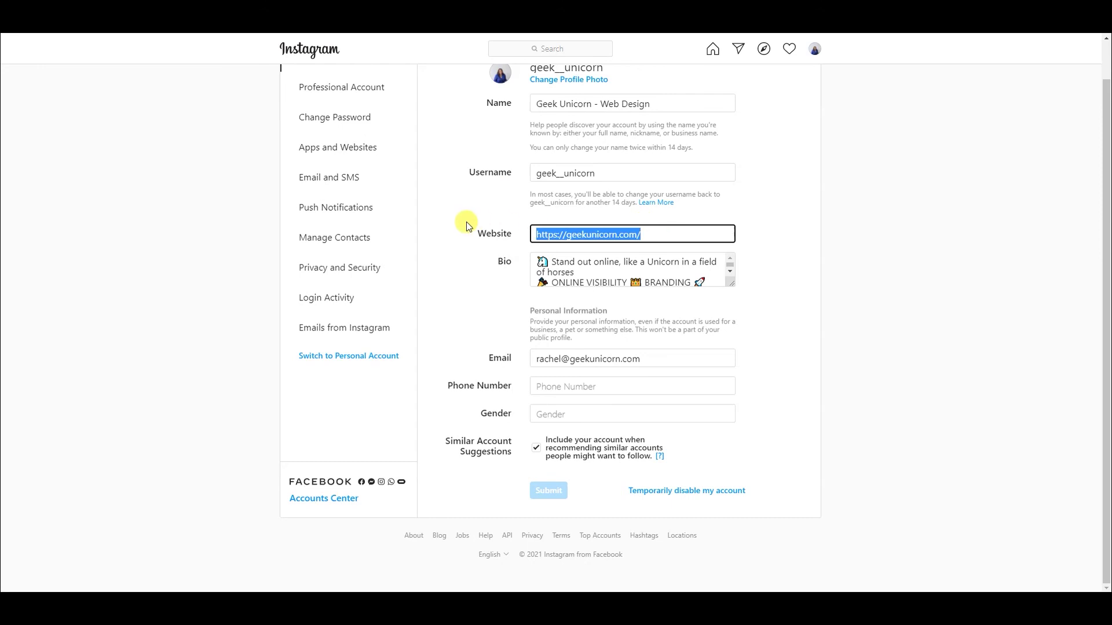
text(https://geekunicorn.com/links/)
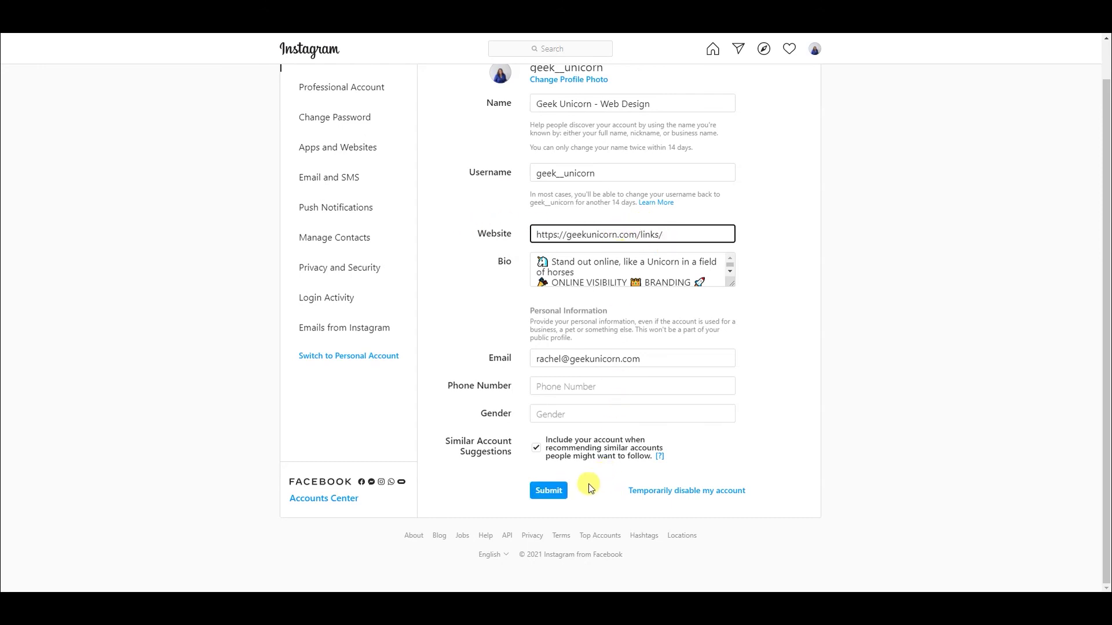
click(554, 493)
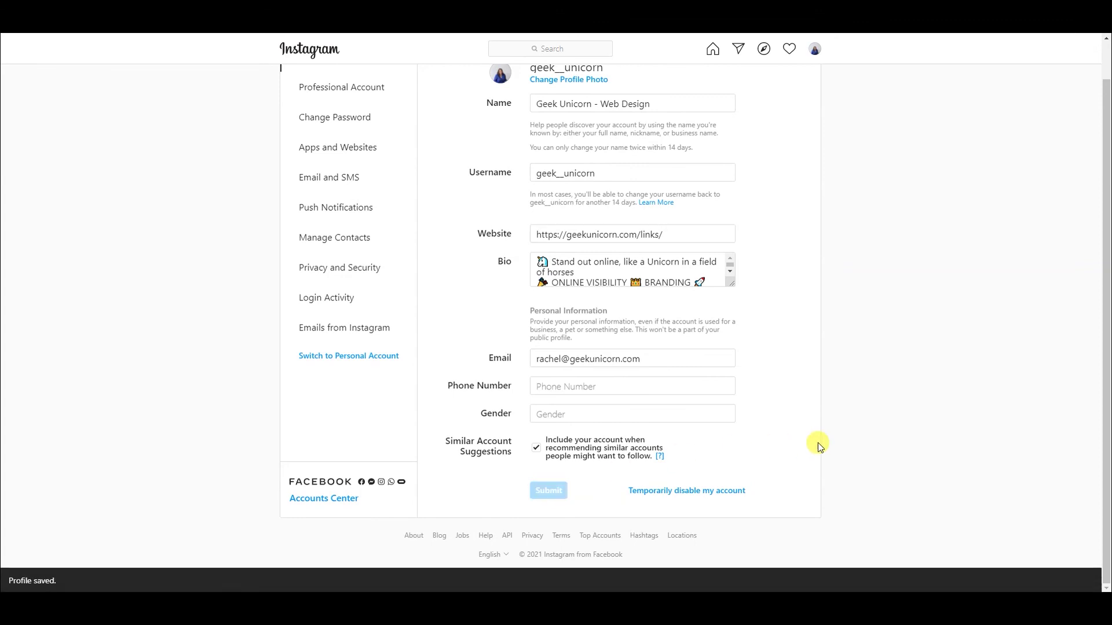
View the Instagram profile and follow its geekunicorn.com/links bio link to test it.
scroll(817, 443, up, 1)
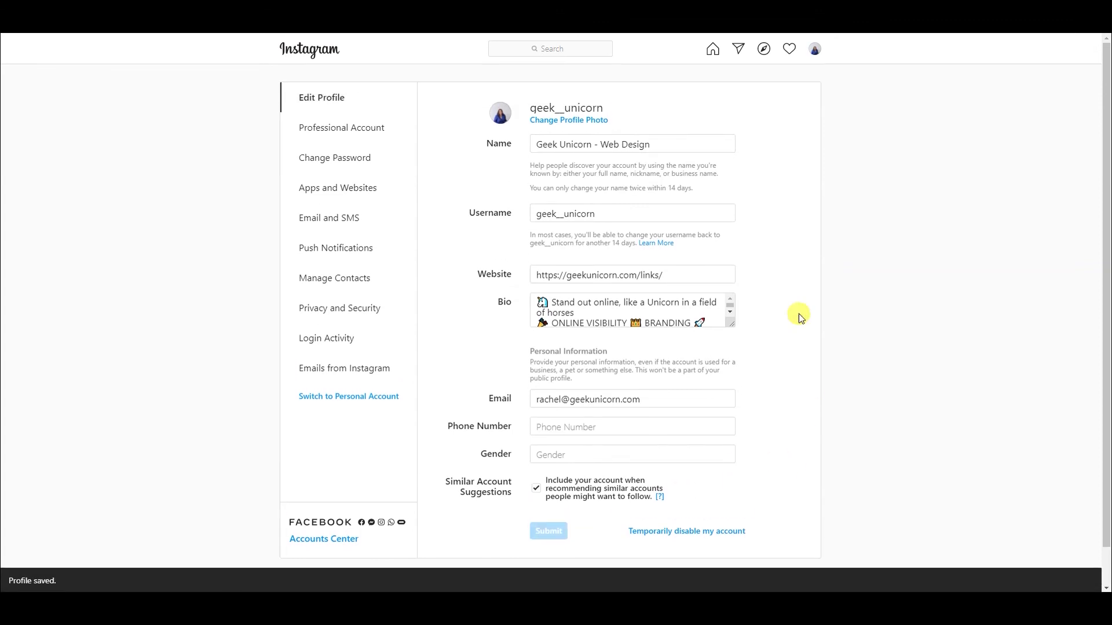
click(814, 49)
click(798, 72)
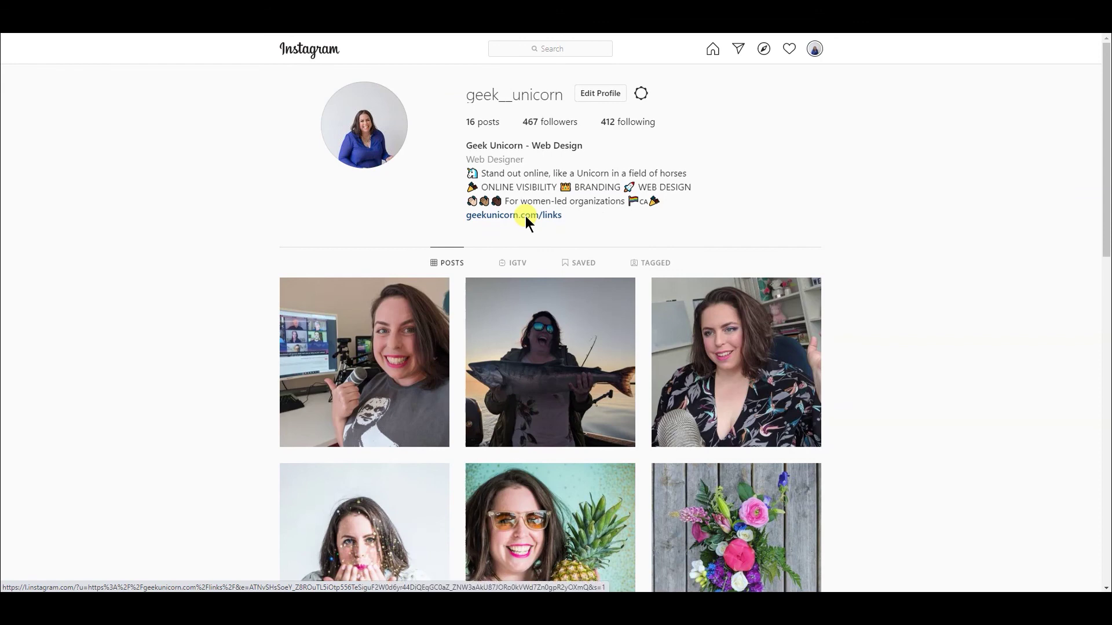
click(526, 217)
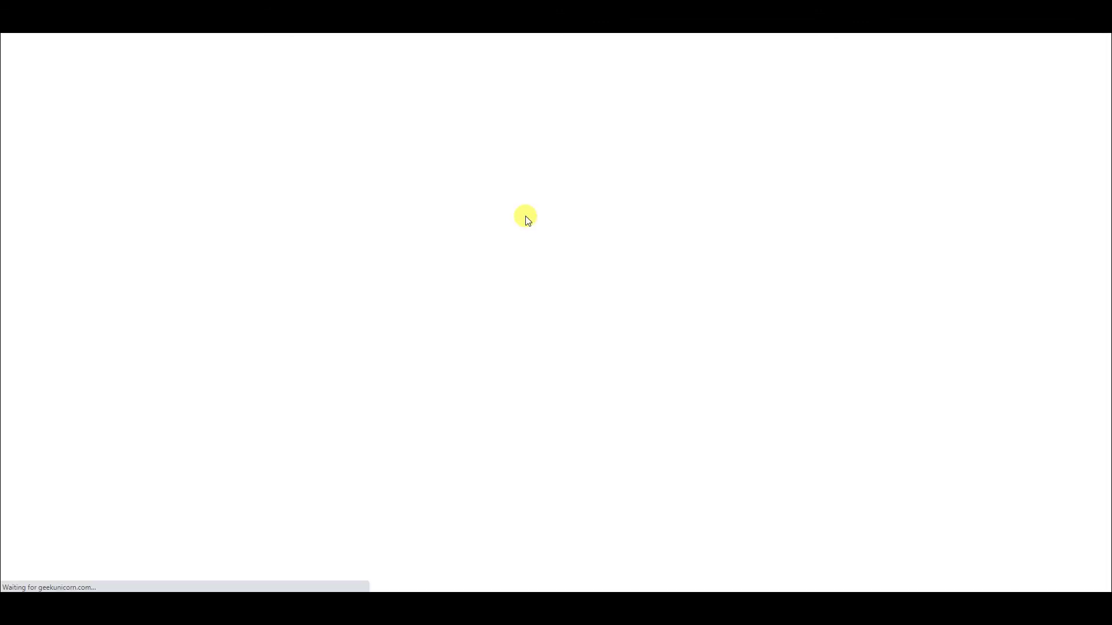